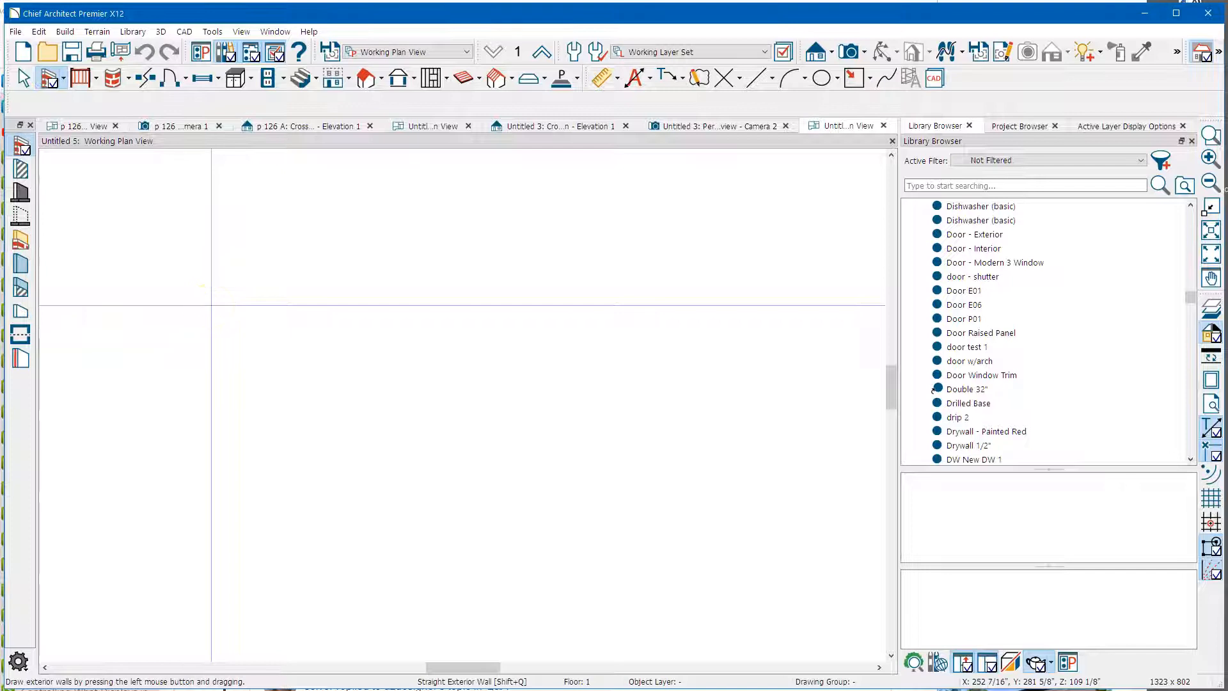
- Draw a closed, stepped outline of ten straight exterior walls, with the leftmost wall about 10'-6" long
click(206, 299)
click(181, 291)
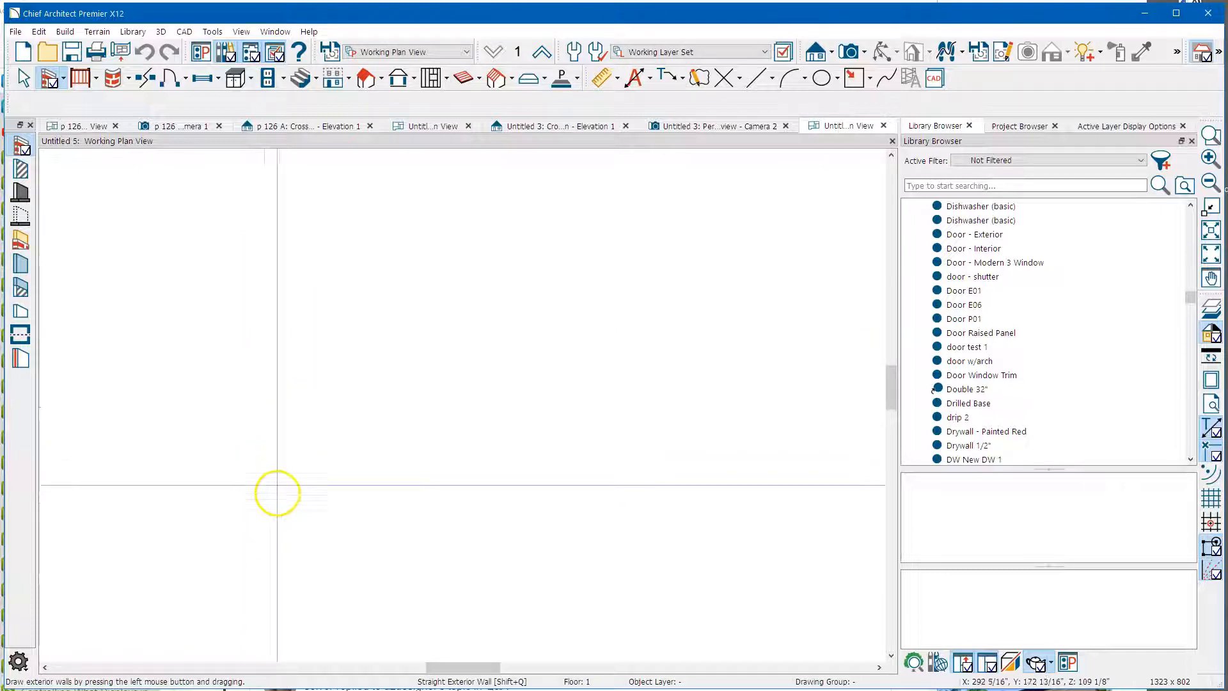
mouse_move(272, 496)
mouse_down()
mouse_move(293, 329)
mouse_move(281, 300)
mouse_move(390, 288)
mouse_move(432, 300)
mouse_up()
mouse_move(434, 300)
mouse_down()
mouse_move(433, 238)
mouse_move(571, 236)
mouse_move(574, 396)
mouse_move(527, 398)
mouse_move(515, 578)
mouse_move(390, 591)
mouse_move(359, 576)
mouse_move(354, 508)
mouse_move(278, 505)
mouse_up()
key(space)
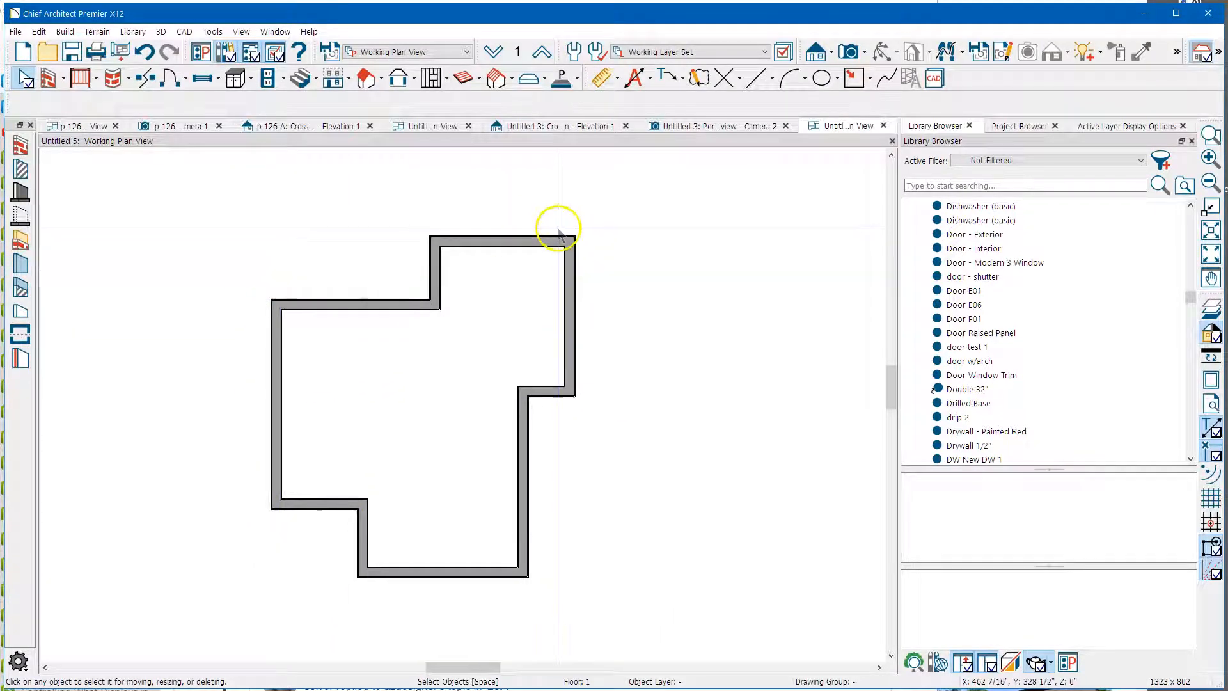
- Set the length of the outline's leftmost vertical wall to 120 inches, moving its upper end
click(272, 405)
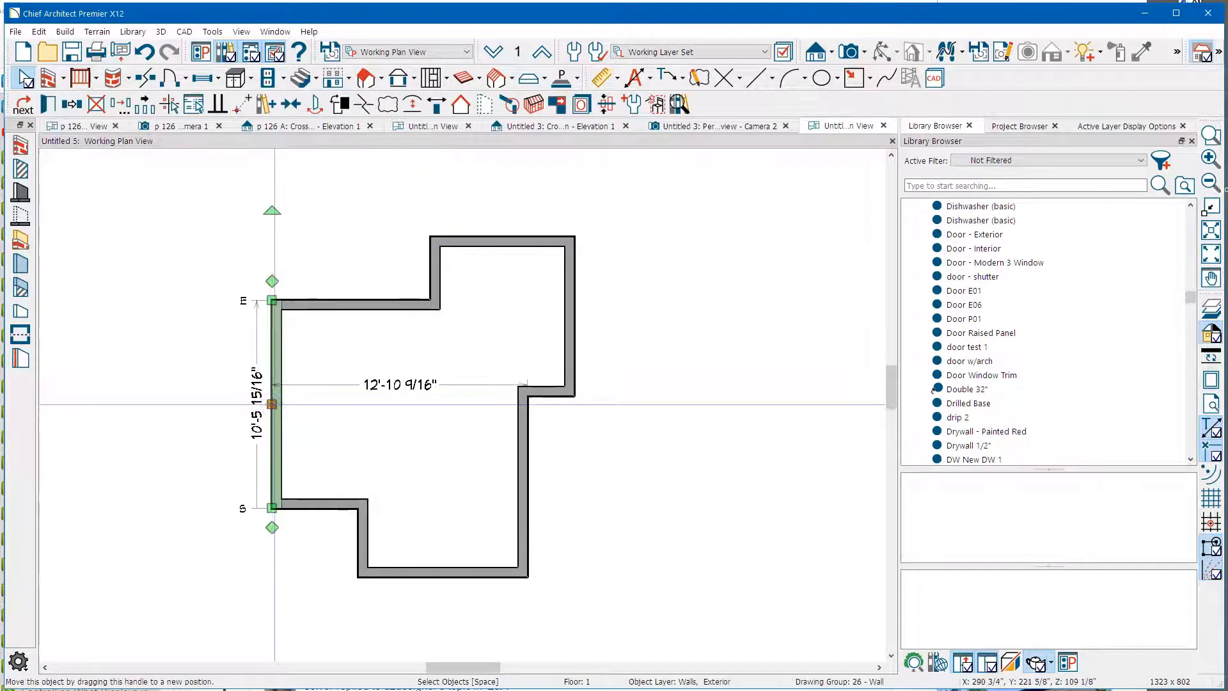
scroll(324, 406, up, 2)
middle_drag(324, 405, 371, 396)
click(252, 400)
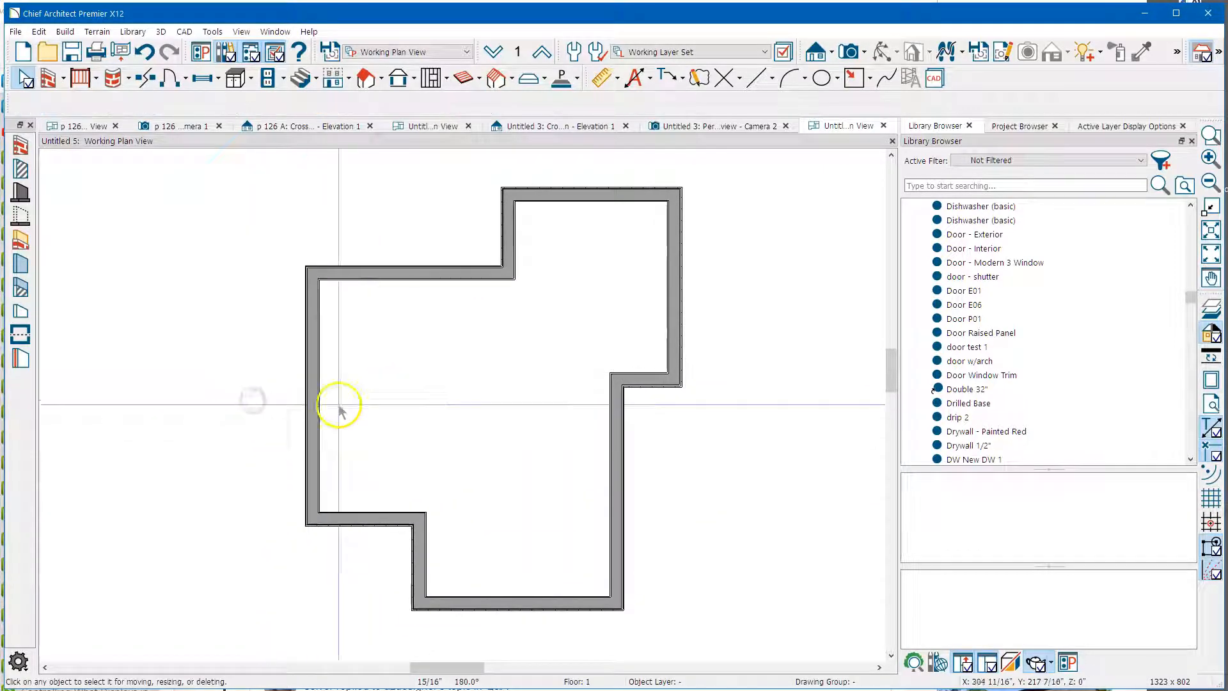
click(314, 406)
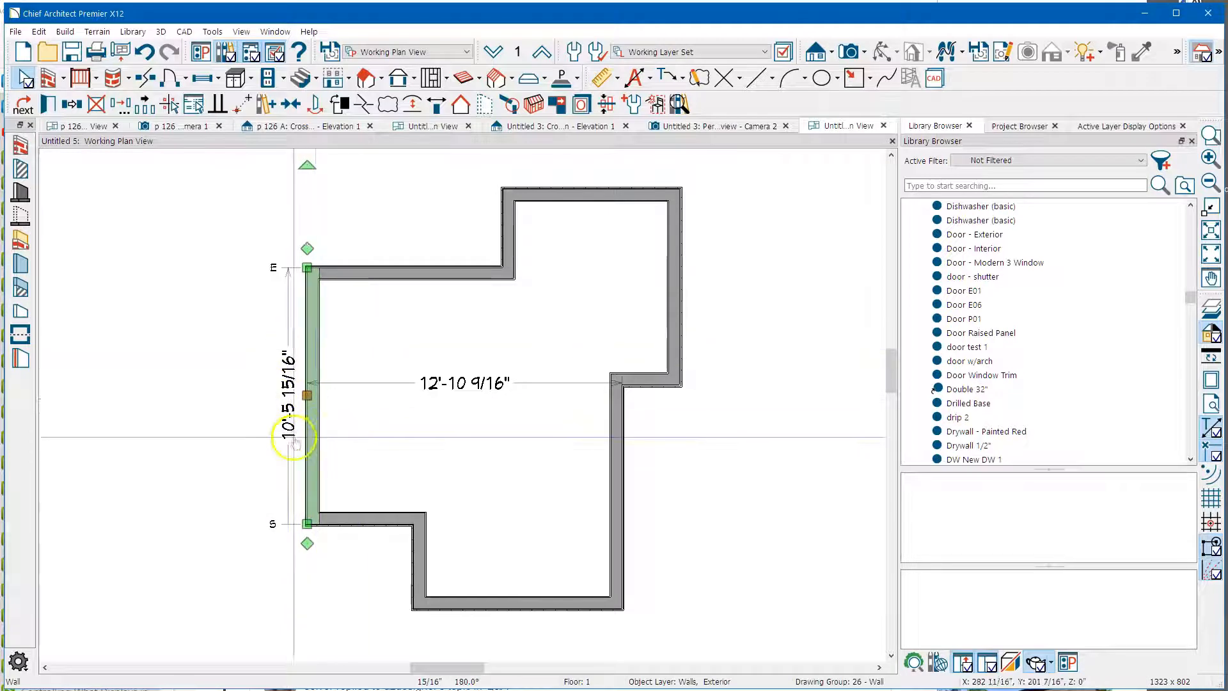
click(288, 417)
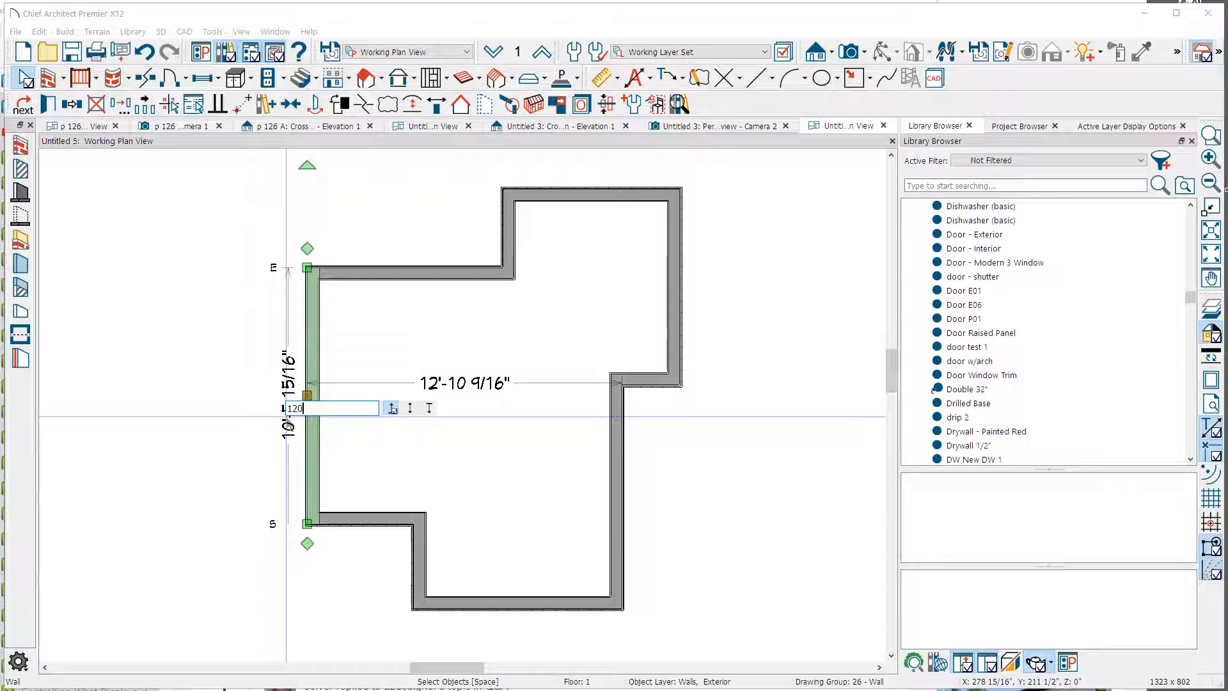
key(Return)
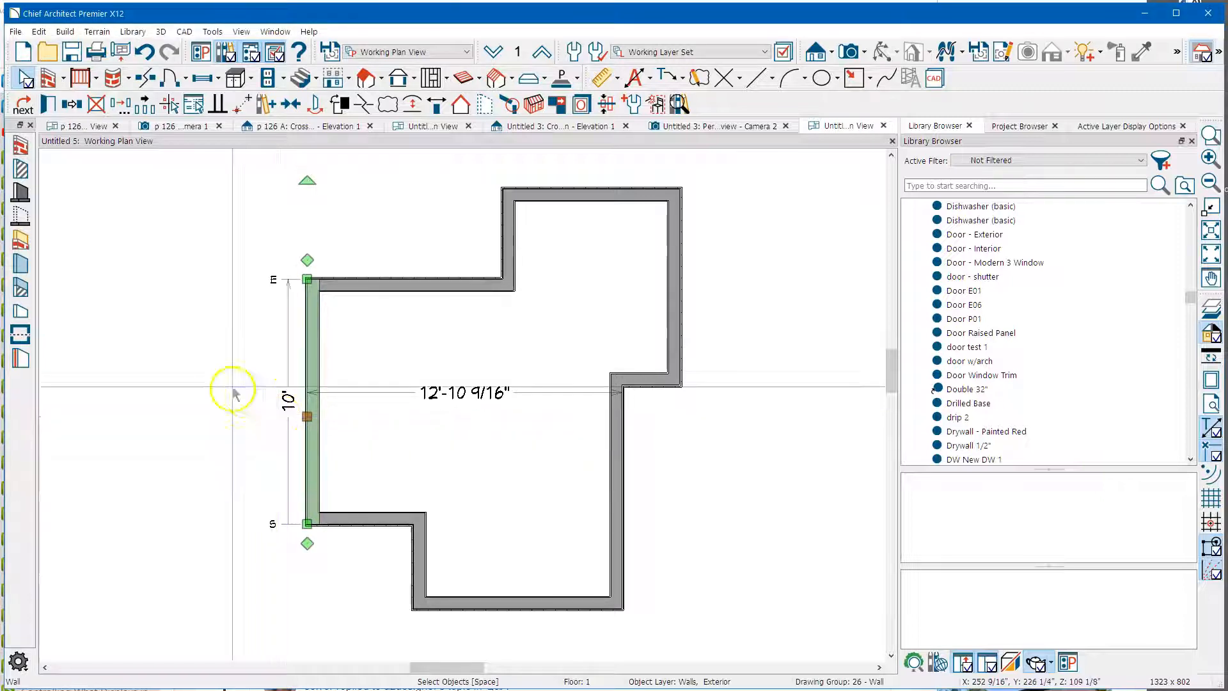
- Set the length of the upper-left horizontal exterior wall to 96 inches
click(383, 283)
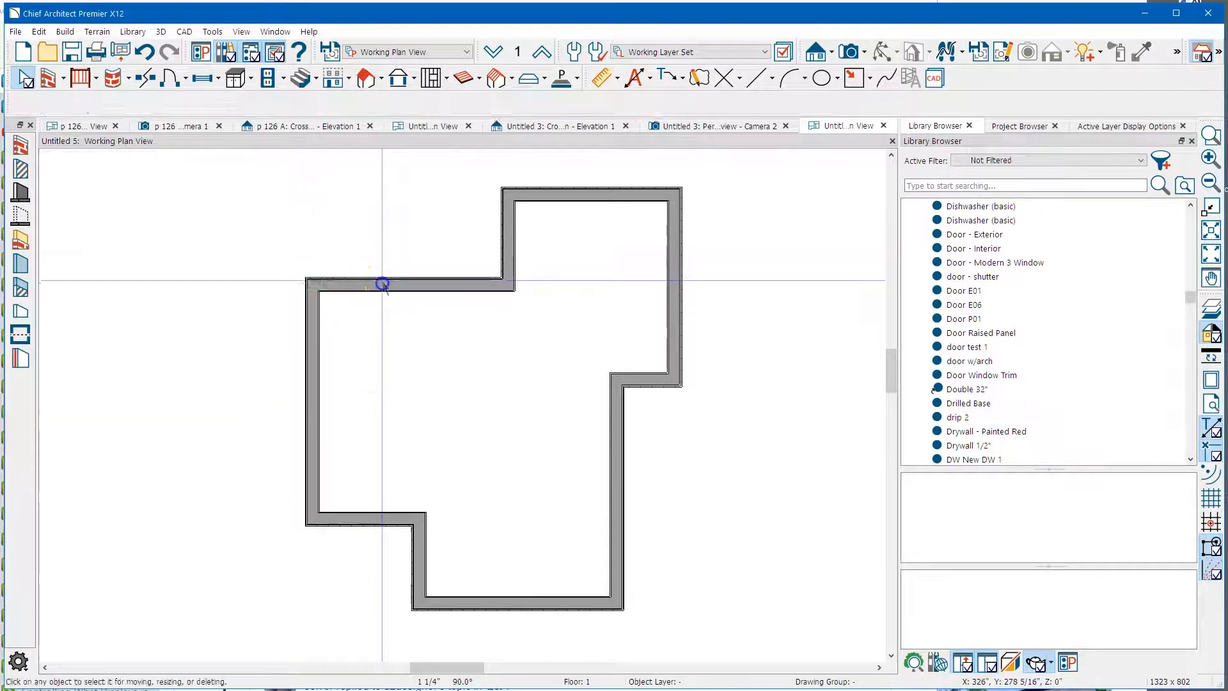
click(403, 260)
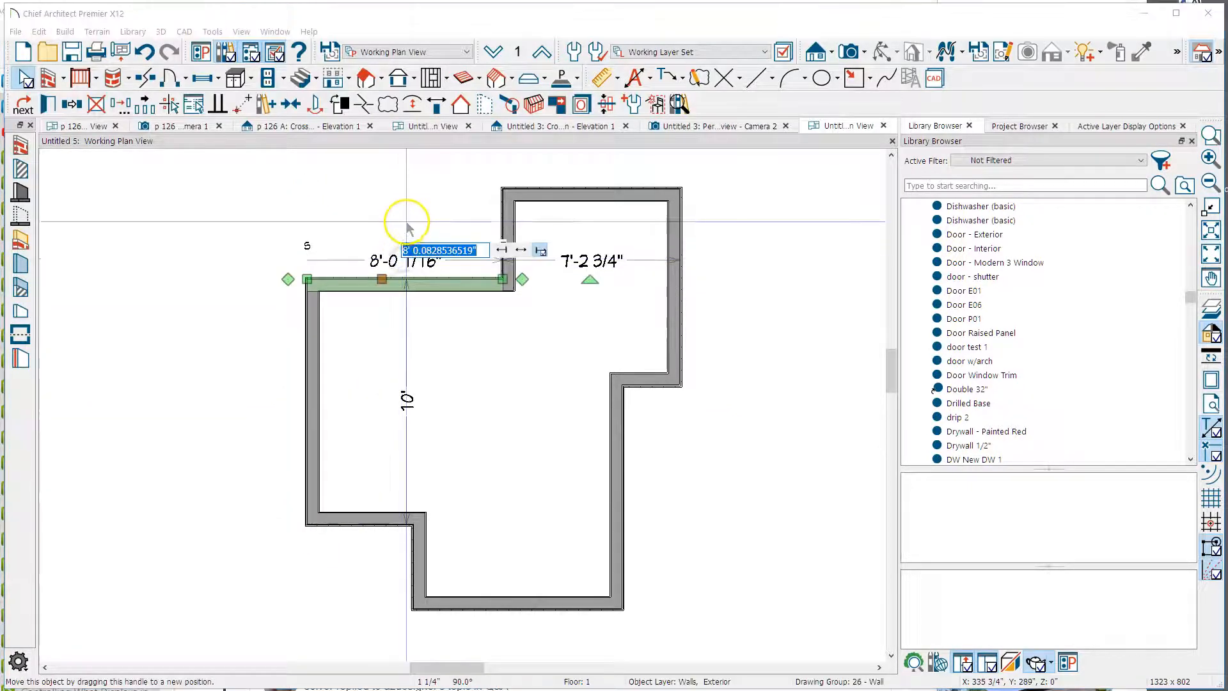
text(96)
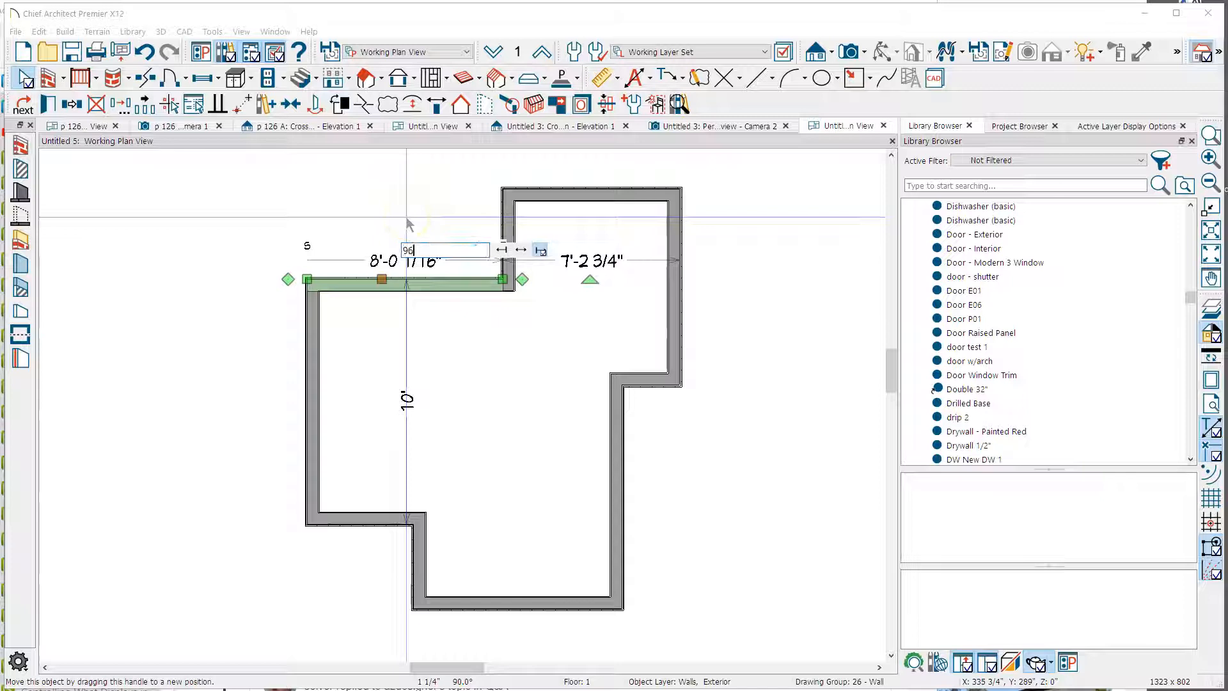
key(Return)
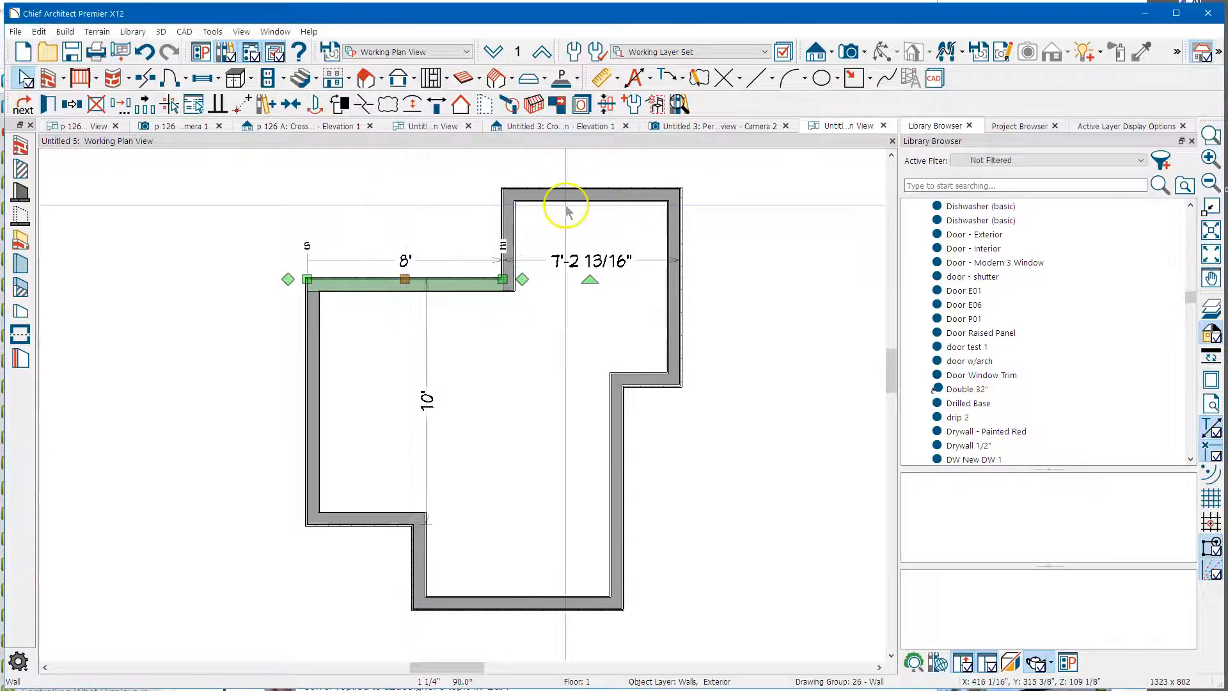
- Set the short vertical wall rising from the upper-left horizontal wall to 48 inches long
click(497, 234)
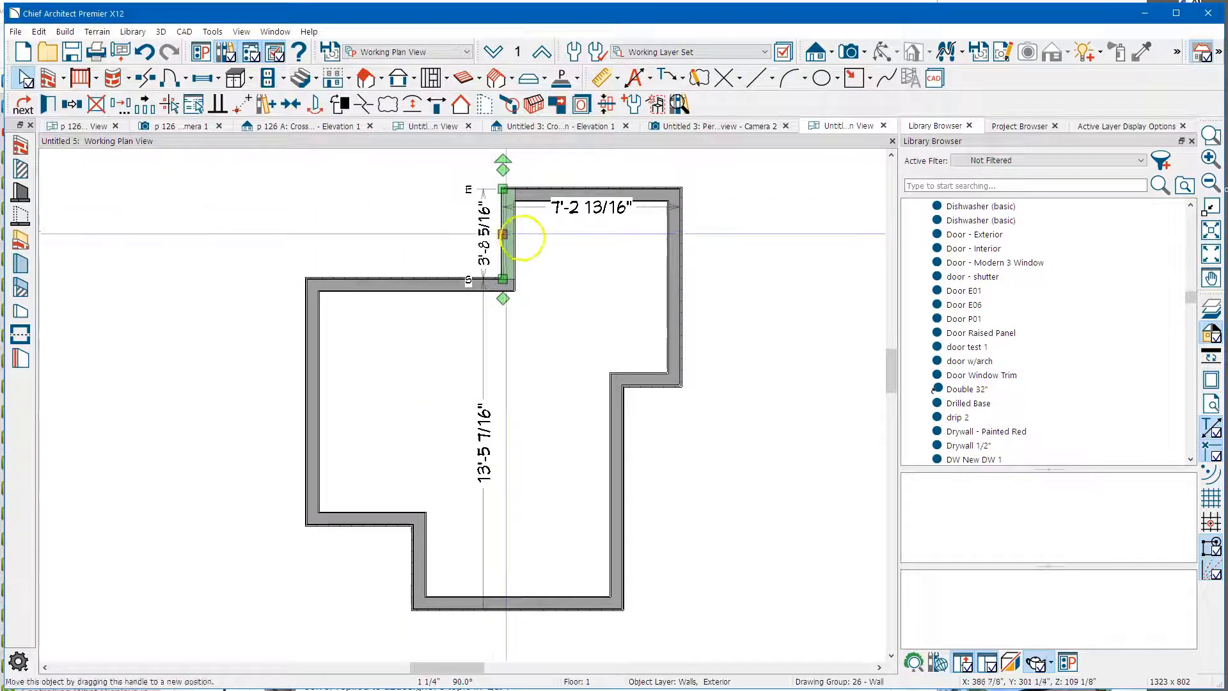
click(482, 238)
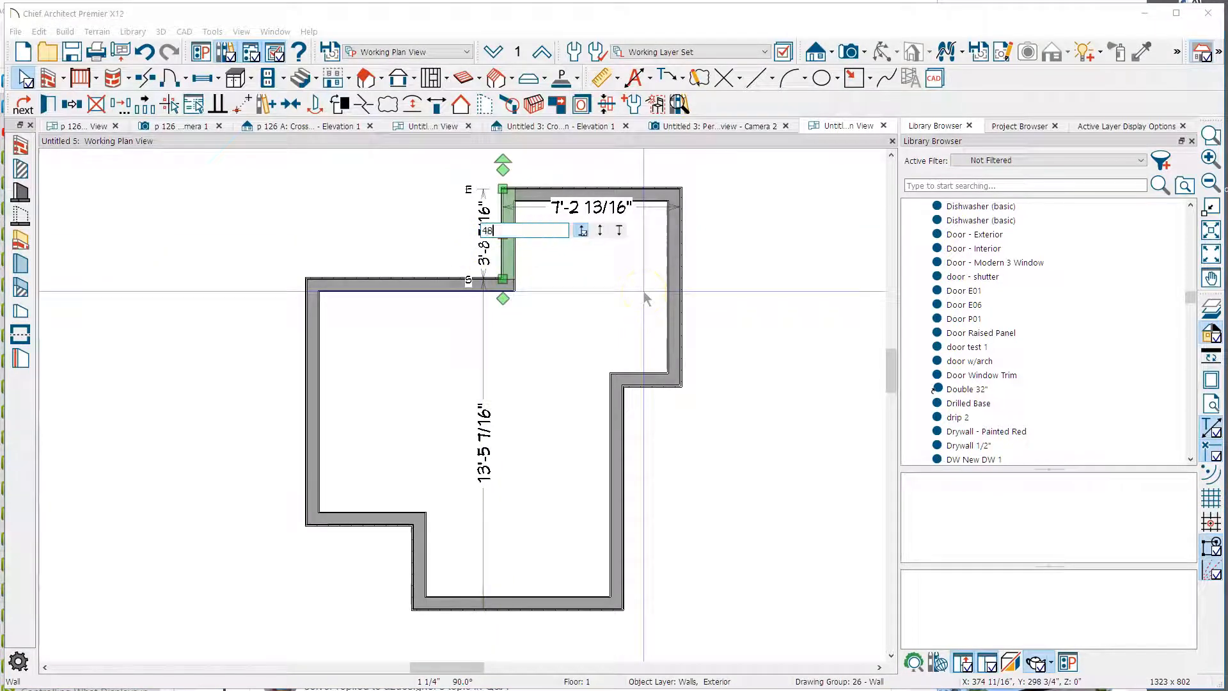
text(48)
key(Return)
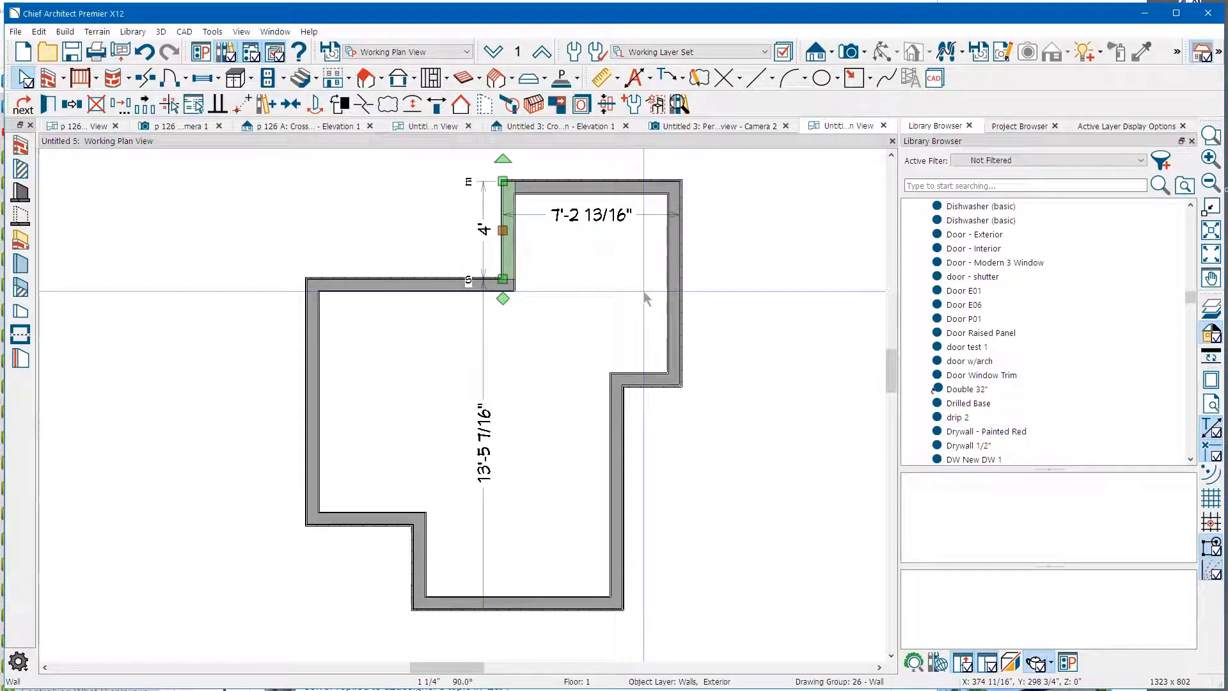
- Set the length of the topmost horizontal exterior wall to 7 feet
click(569, 189)
click(570, 168)
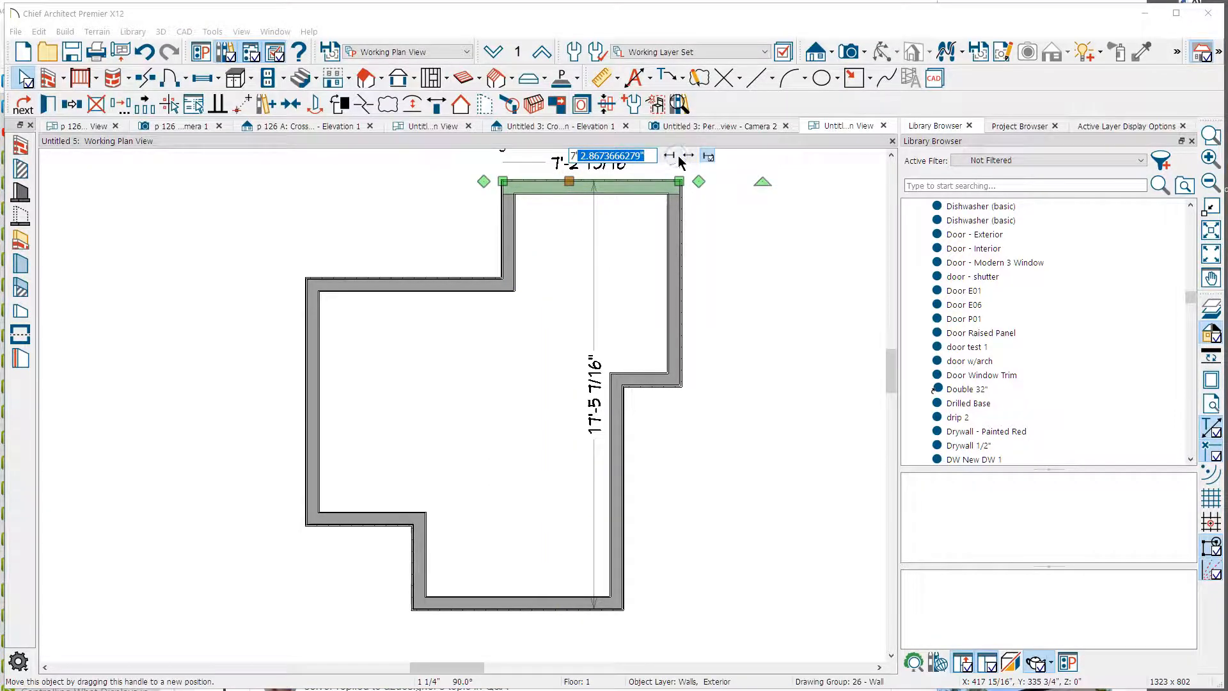
text(7)
key(Return)
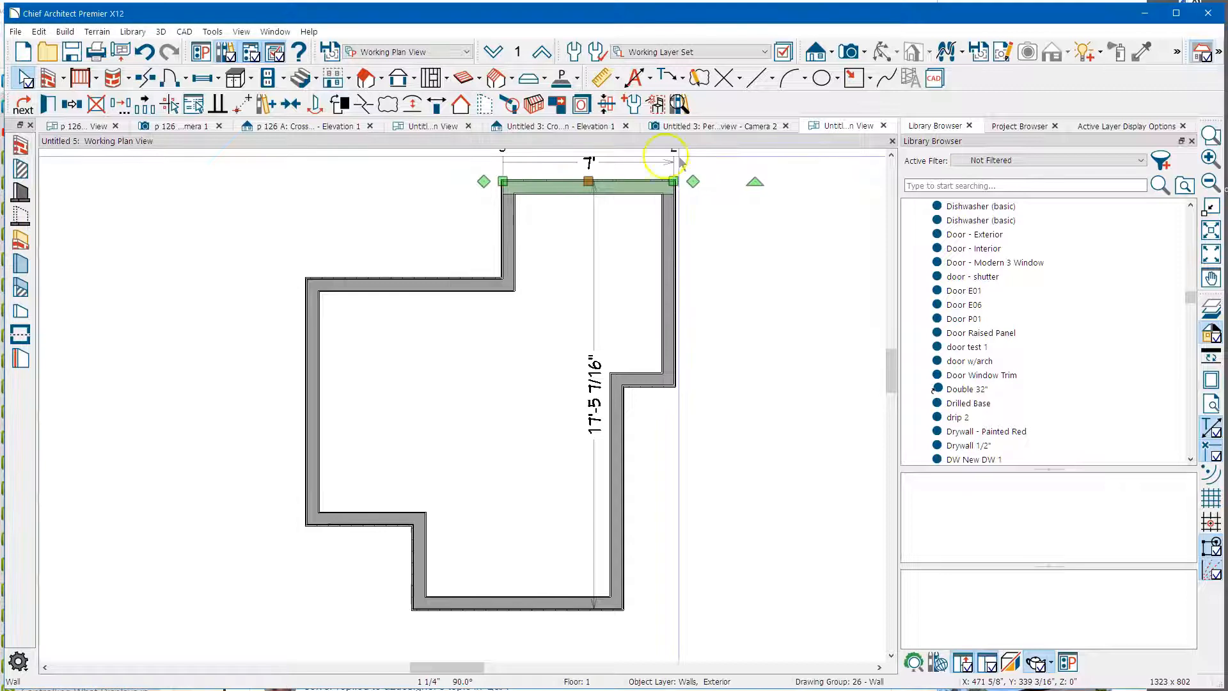
- Set the length of the rightmost vertical exterior wall to 8 feet
click(670, 275)
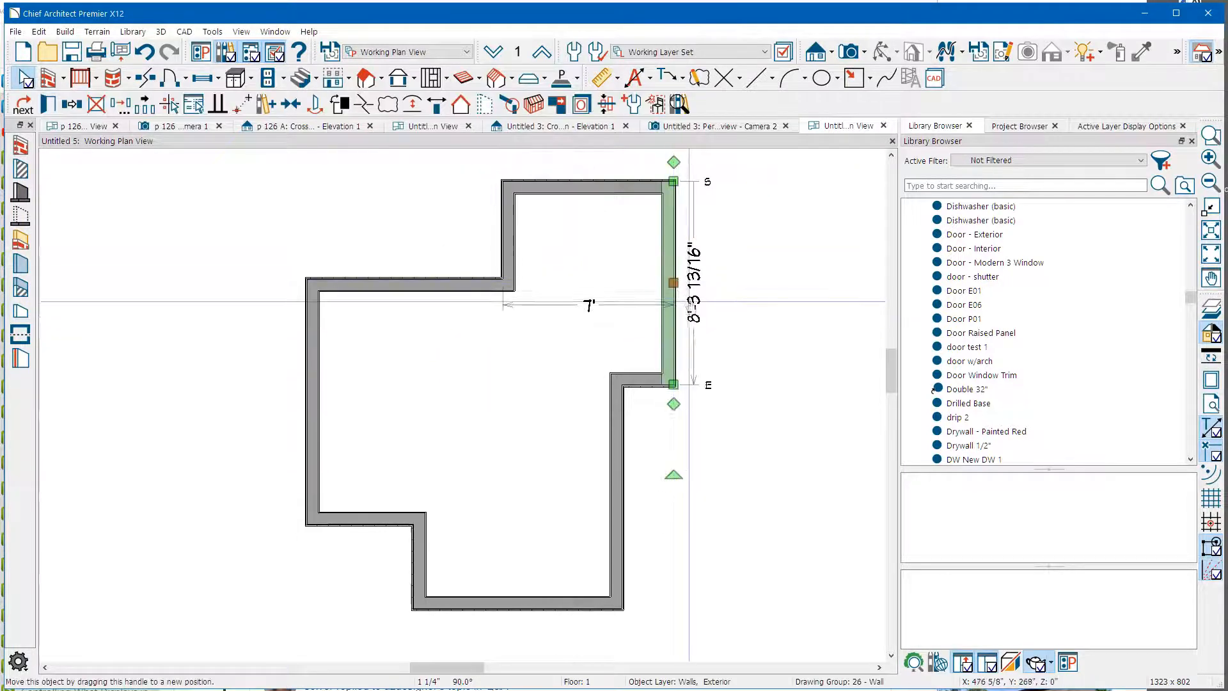
click(690, 304)
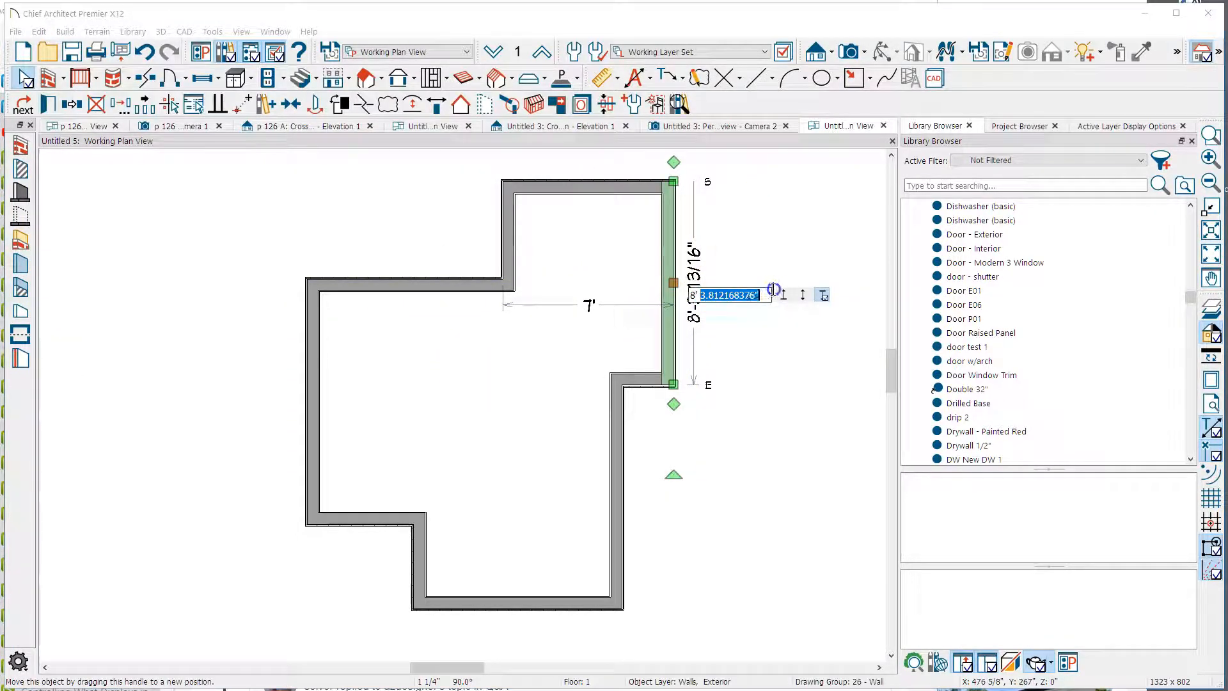
key(BackSpace)
key(Return)
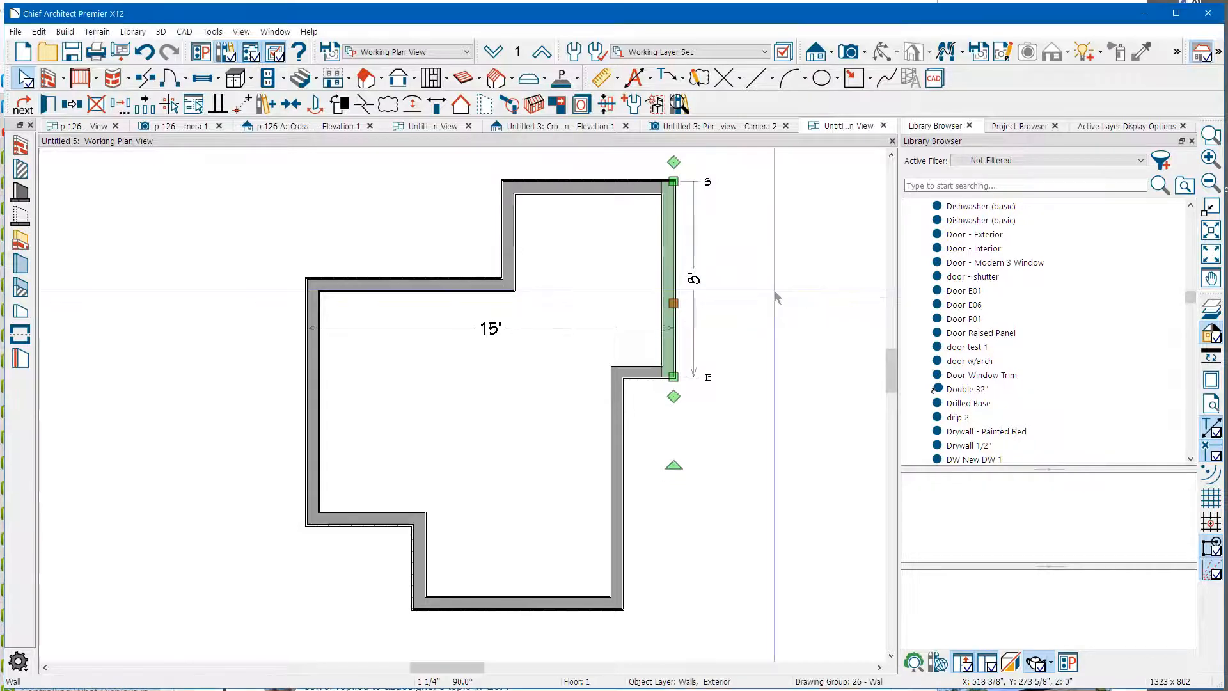
- Set the short horizontal jog wall below the rightmost wall to 24 inches long
click(643, 373)
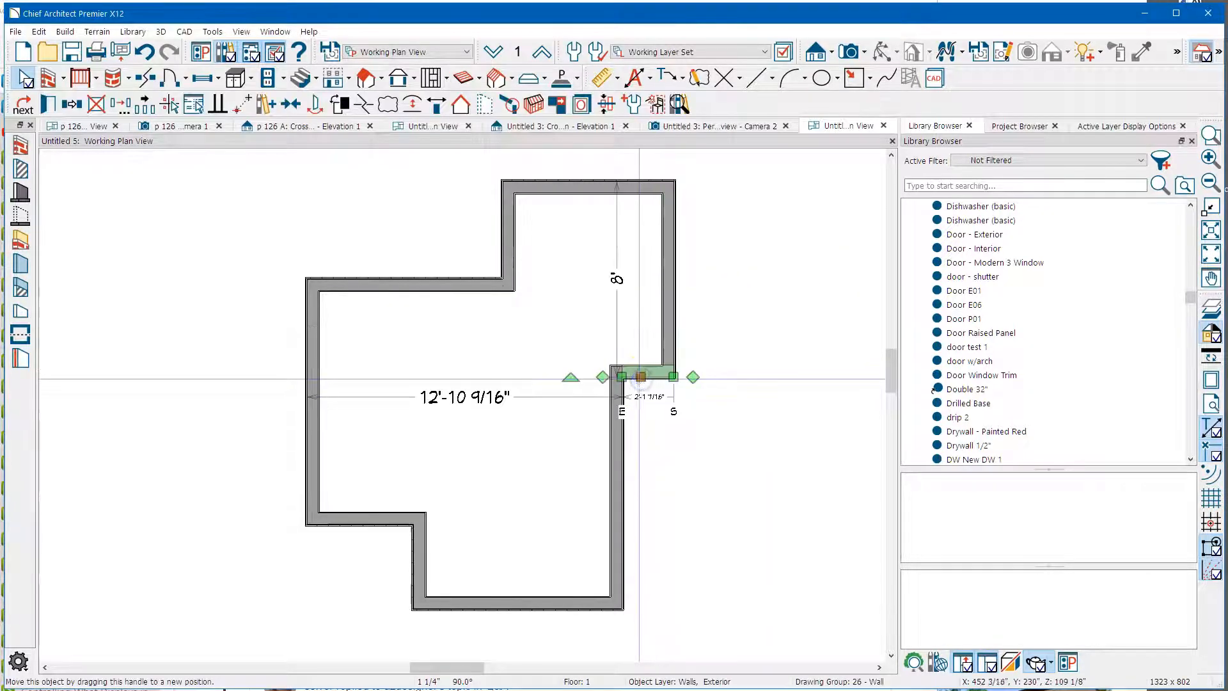
click(646, 397)
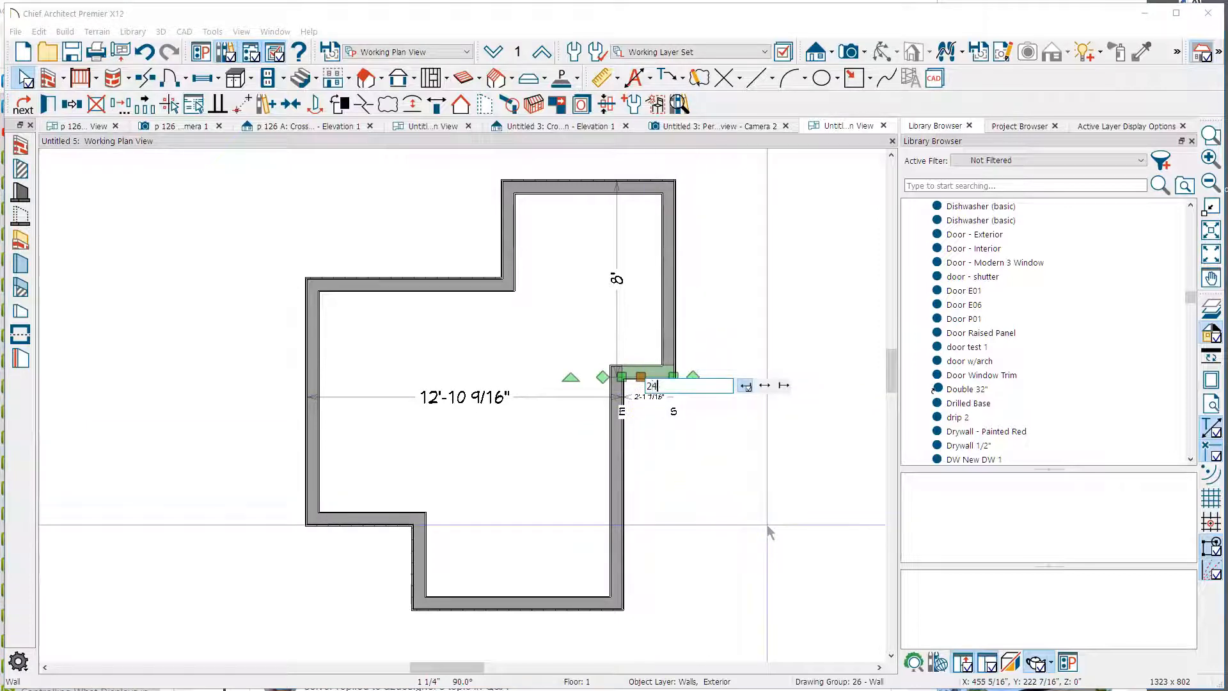
key(Return)
- Set the lower-right vertical exterior wall to 120 inches long, moving its bottom end
click(633, 497)
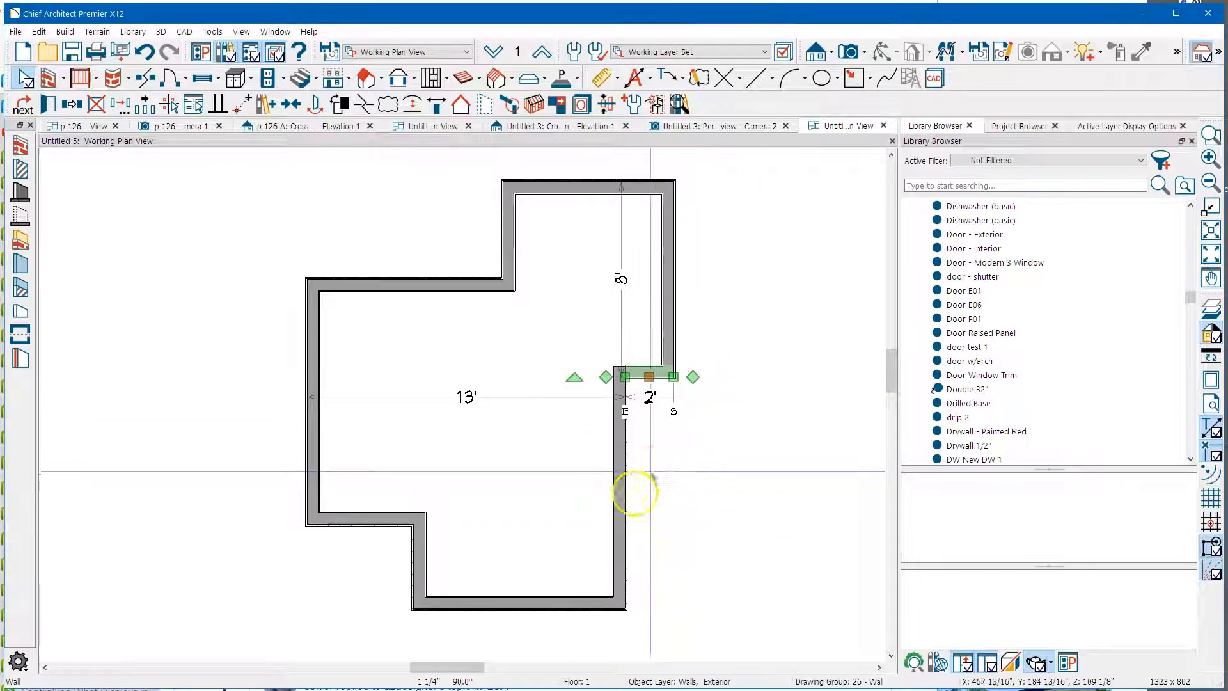
click(625, 516)
click(647, 501)
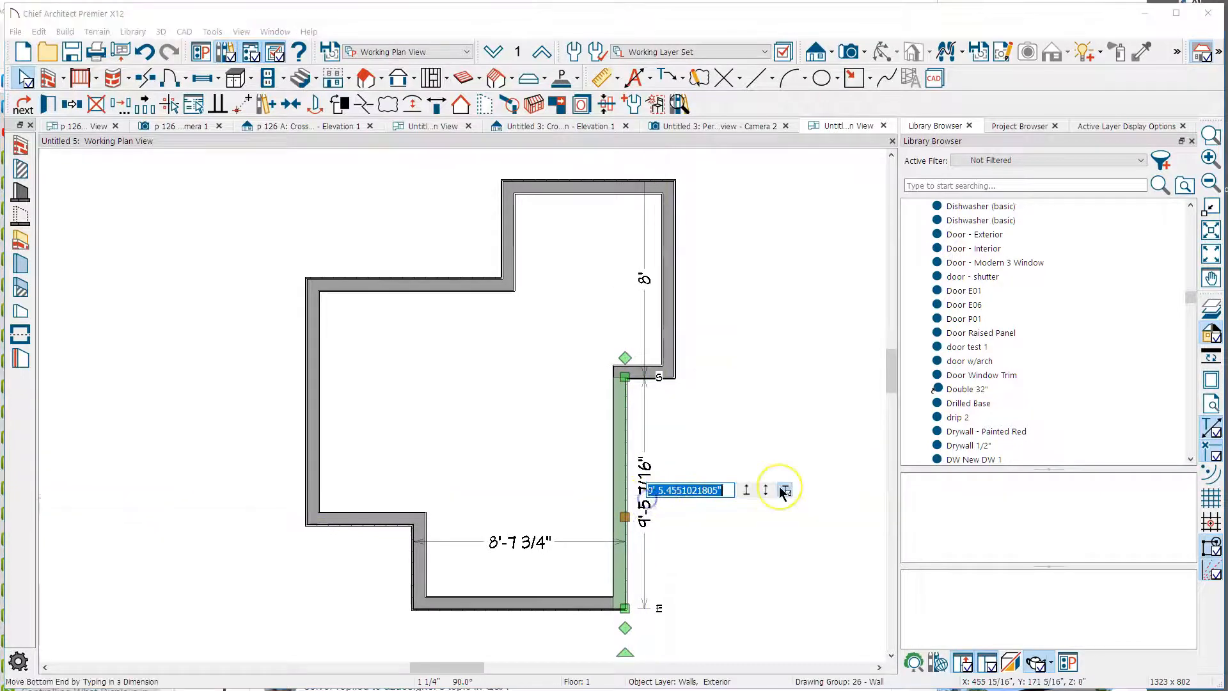
text(120)
click(785, 490)
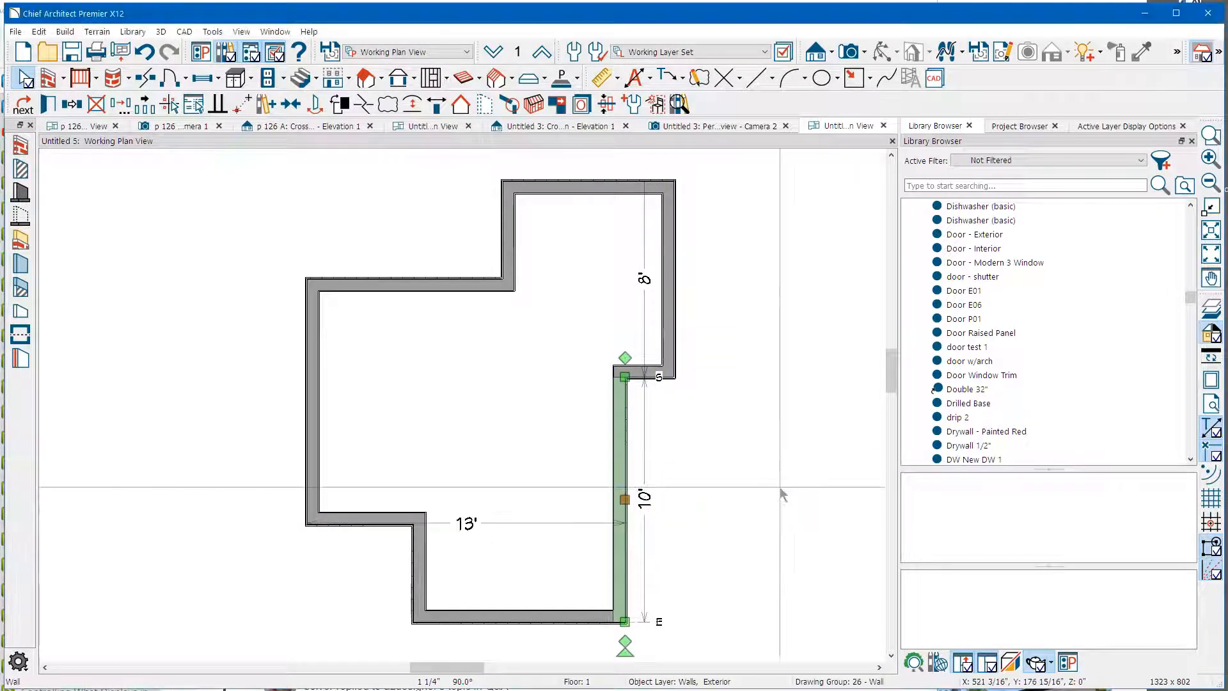
- Set the length of the bottom horizontal exterior wall to 8 feet
click(518, 618)
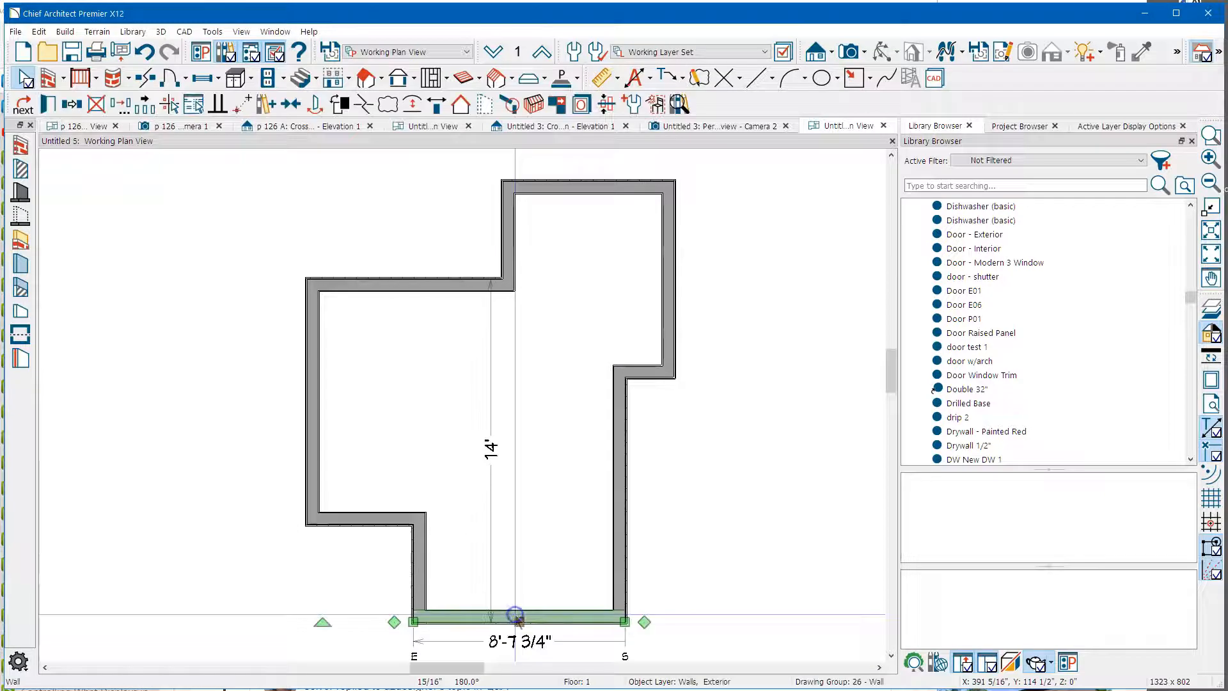
click(517, 645)
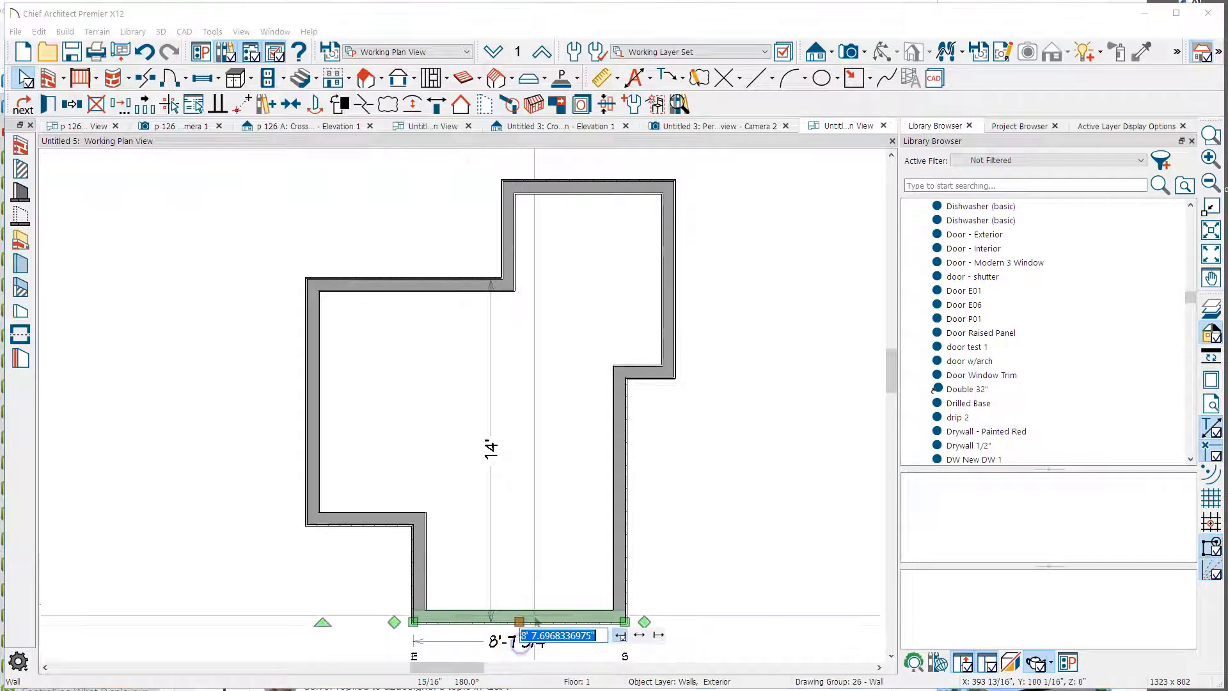
key(Return)
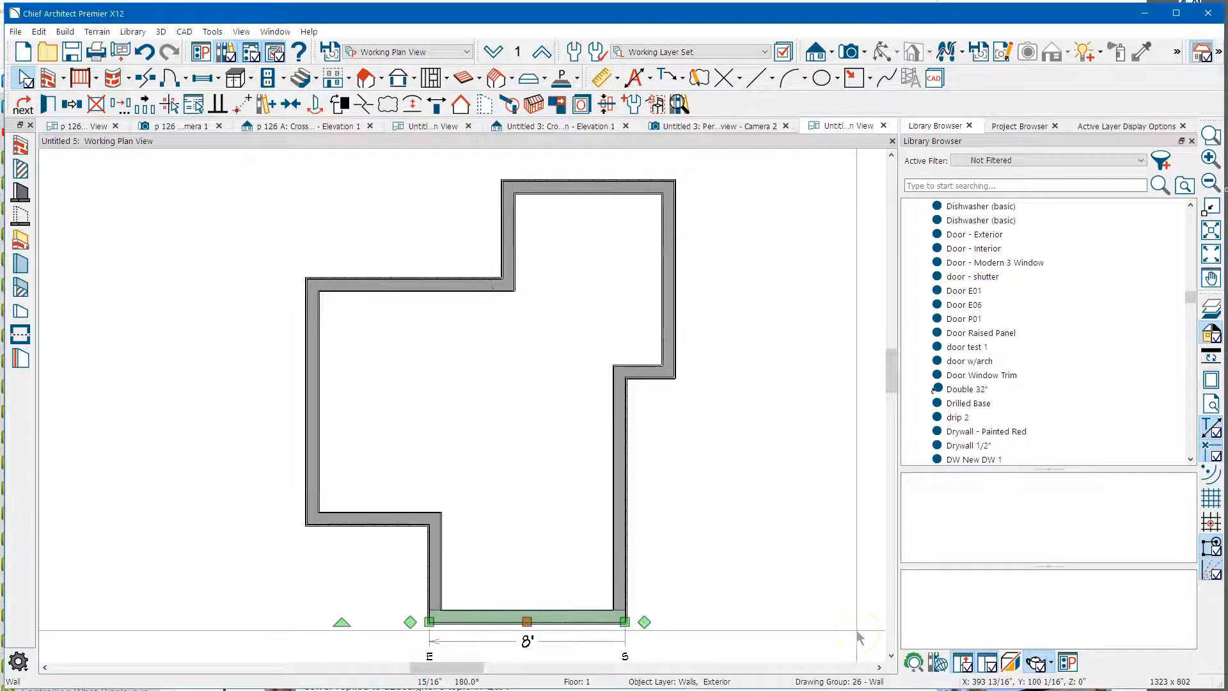
- Check the lengths of the exterior walls one after another around the outline
click(434, 563)
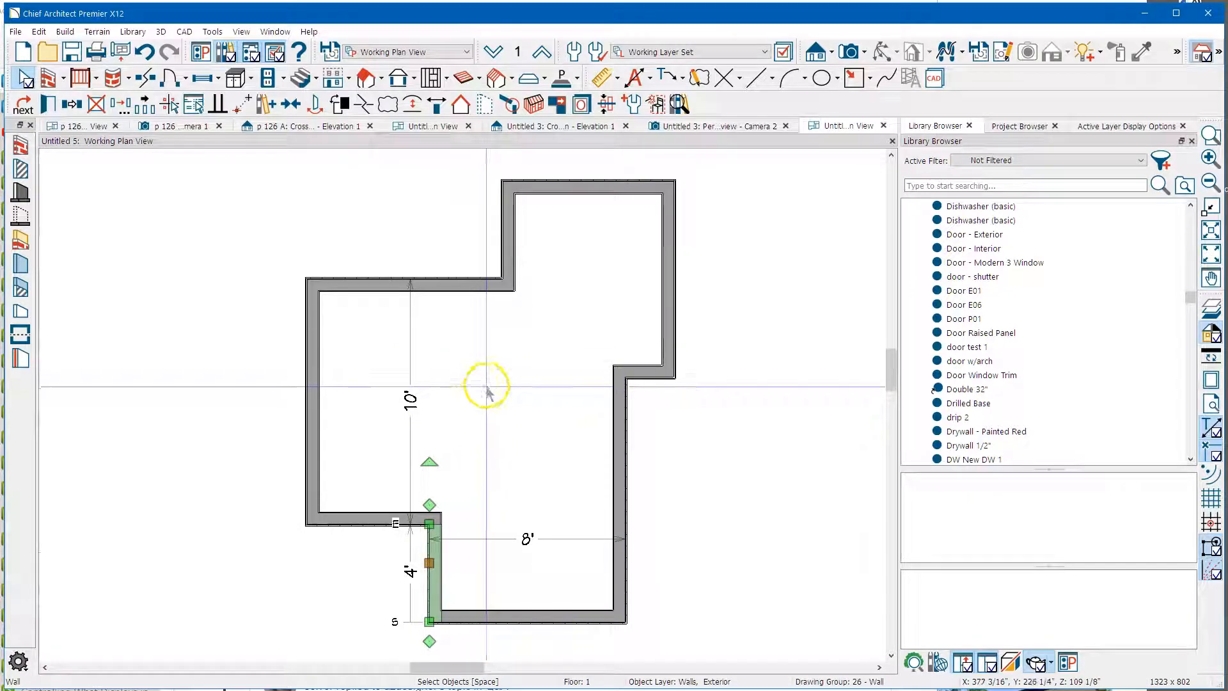
drag(410, 569, 368, 523)
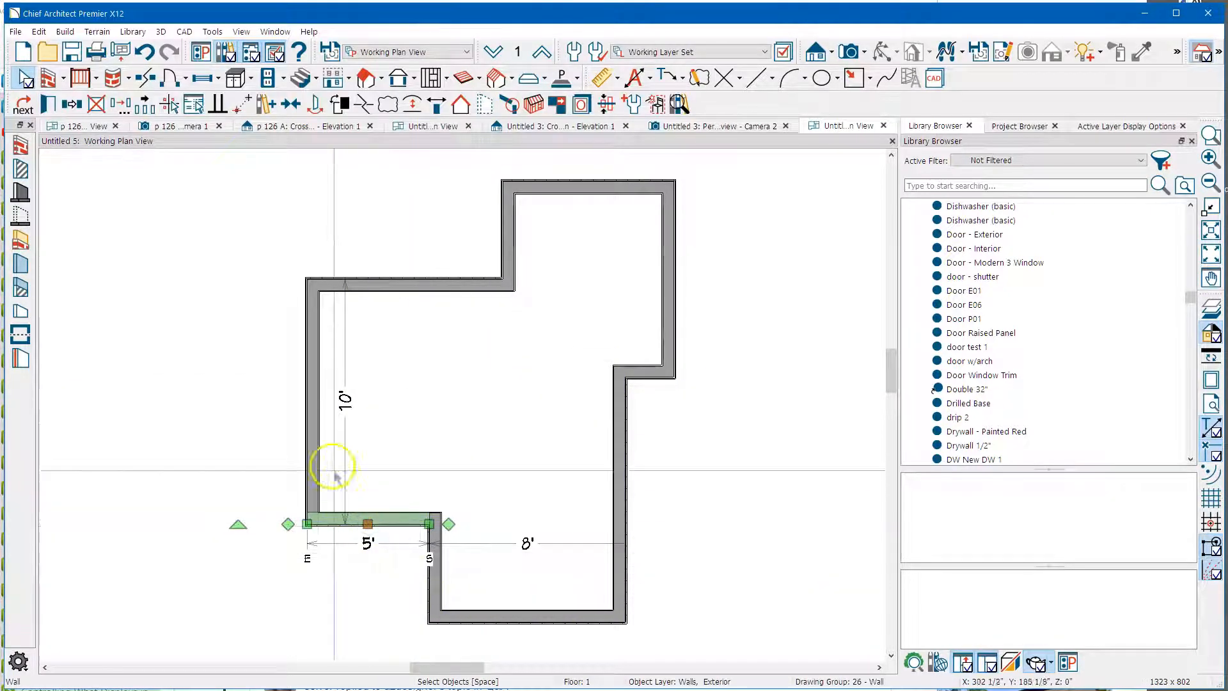
click(313, 425)
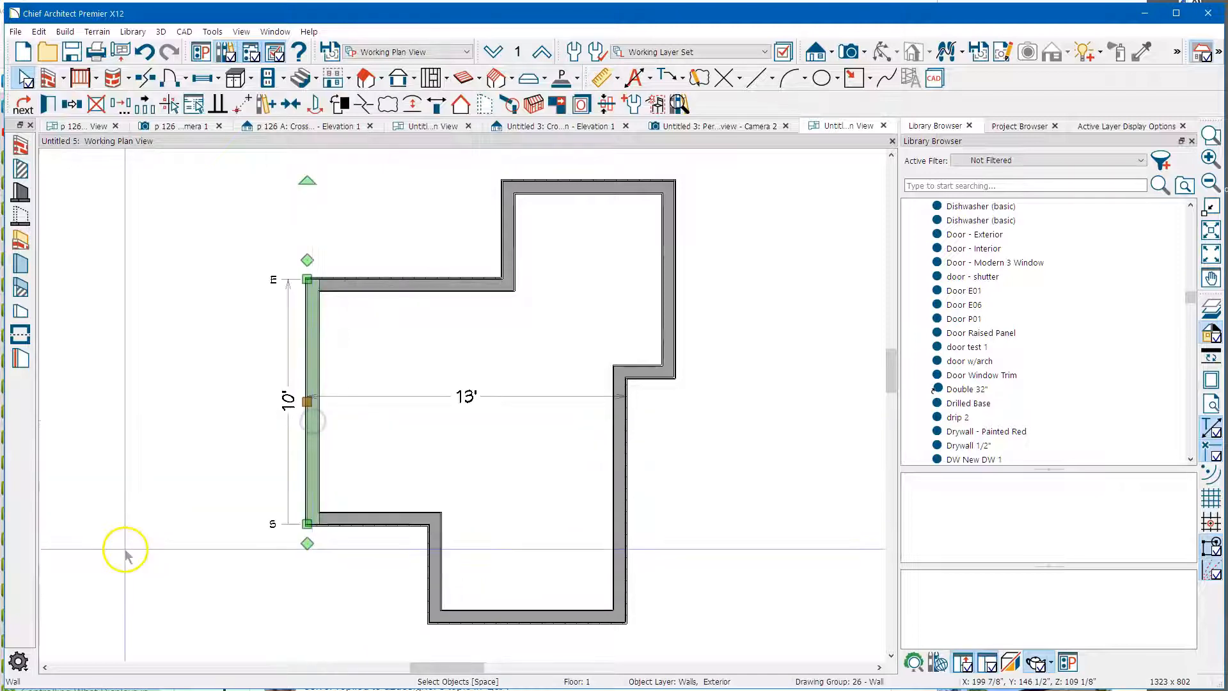
click(425, 282)
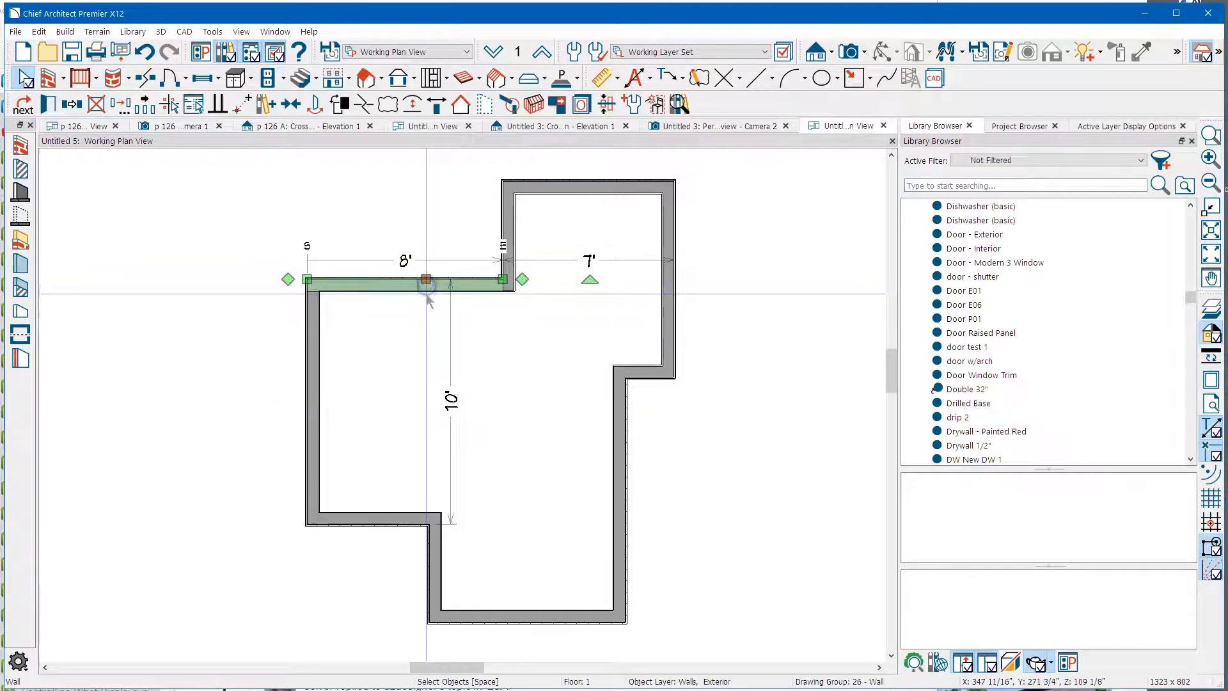
click(591, 187)
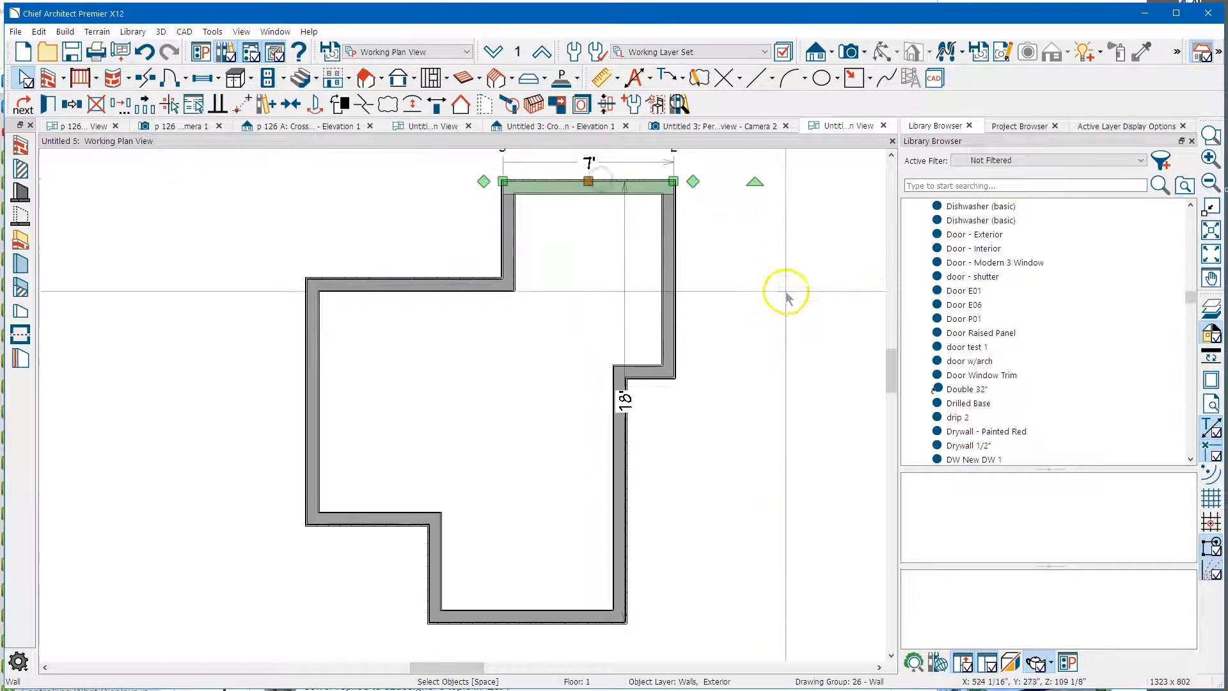
click(667, 284)
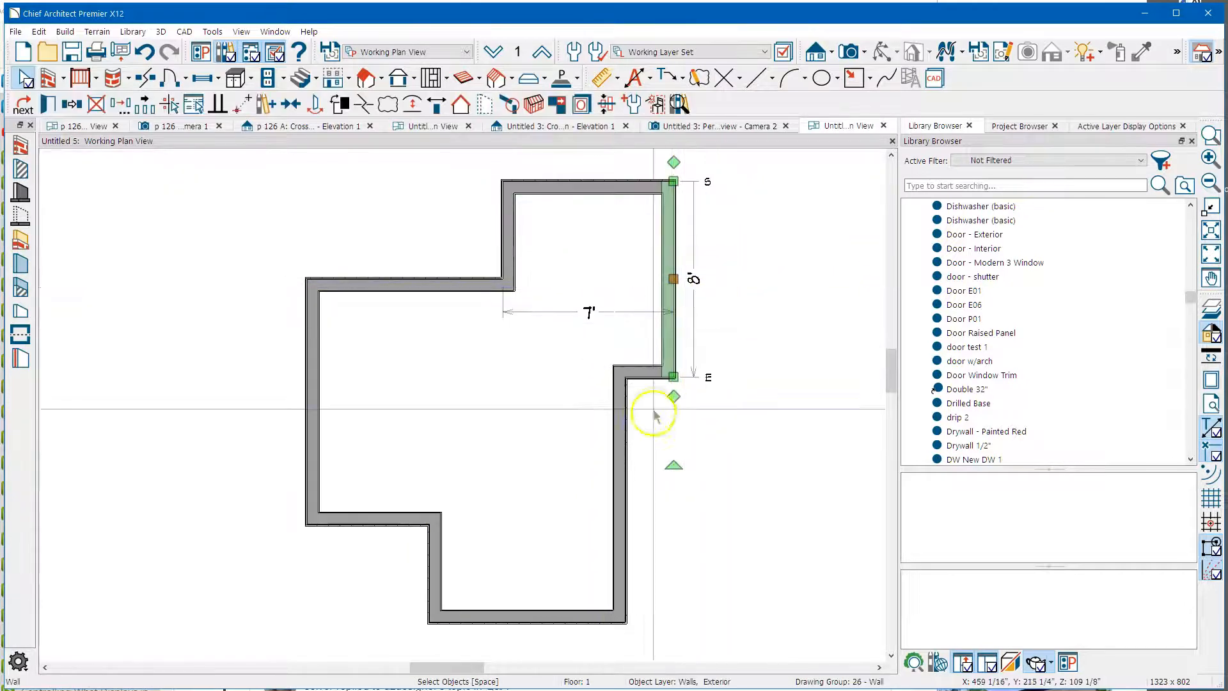
click(636, 369)
click(621, 439)
click(542, 613)
click(438, 579)
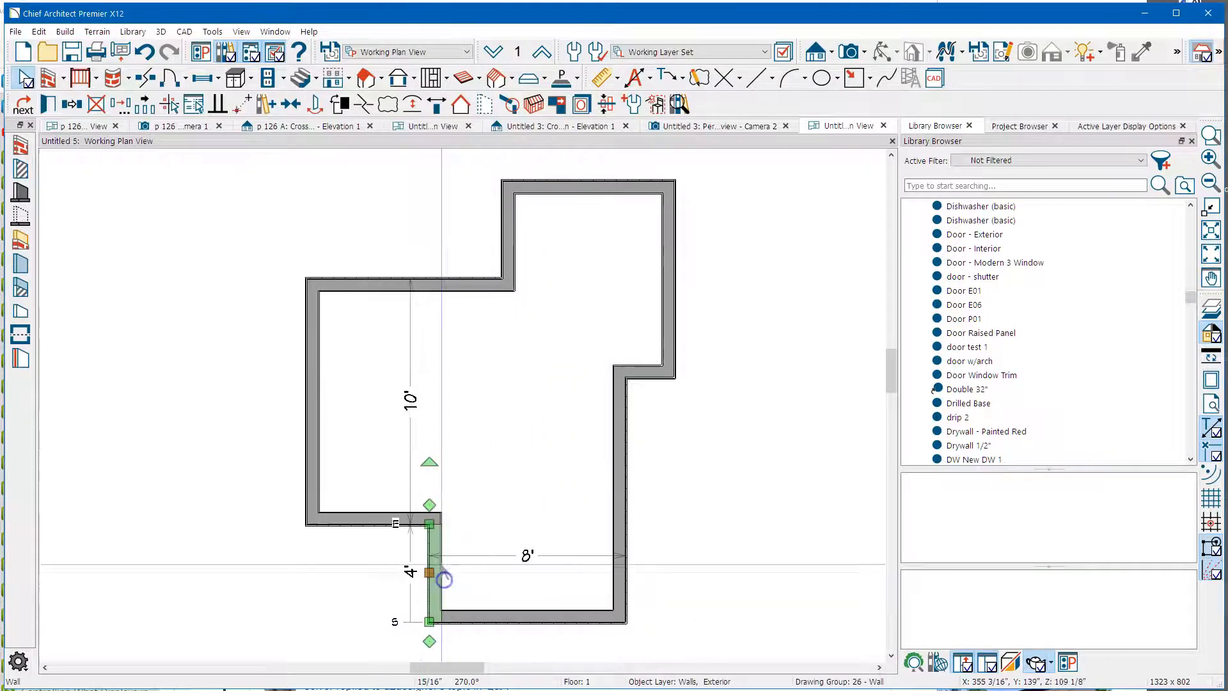
- Draw a horizontal interior wall from the corner at the right-hand jog across to the leftmost exterior wall
click(21, 168)
drag(615, 363, 319, 376)
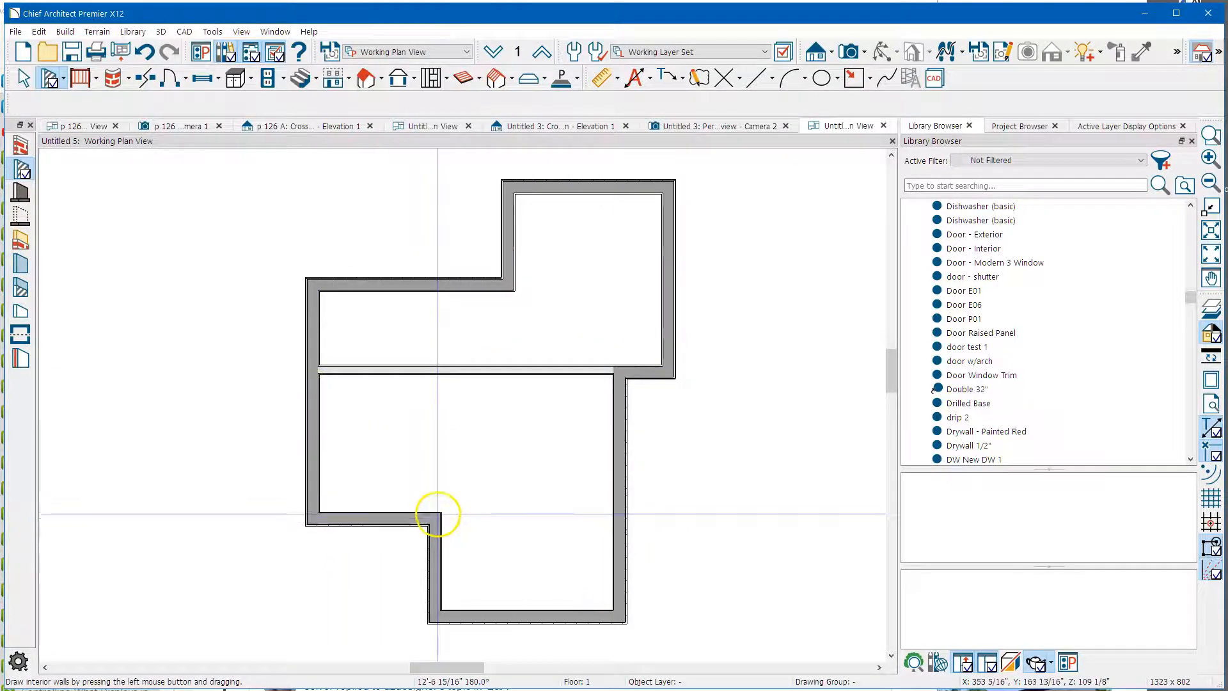
- Draw a vertical interior wall from the lower-left jog up to the horizontal interior wall, and a horizontal one from it to the right-hand exterior wall
drag(436, 512, 429, 378)
drag(447, 442, 611, 450)
- Select the lower horizontal interior wall and examine which wall faces its temporary dimensions measure to
middle_drag(610, 450, 492, 366)
scroll(524, 405, up, 2)
click(496, 330)
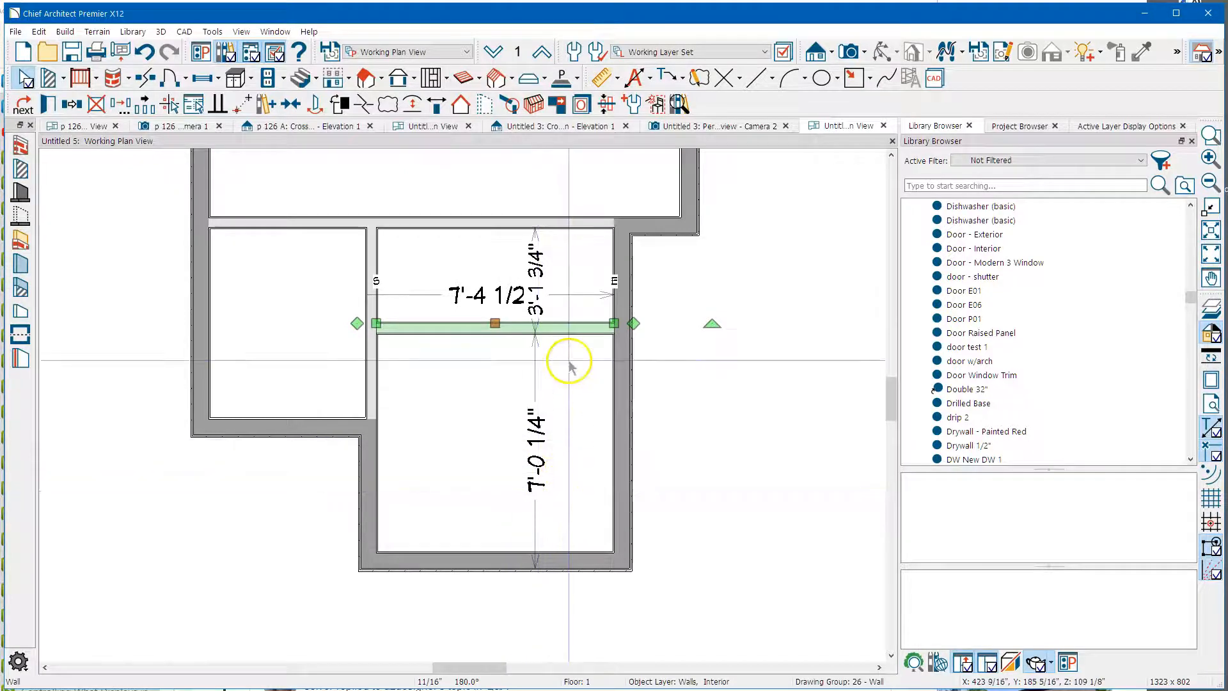
scroll(572, 384, down, 1)
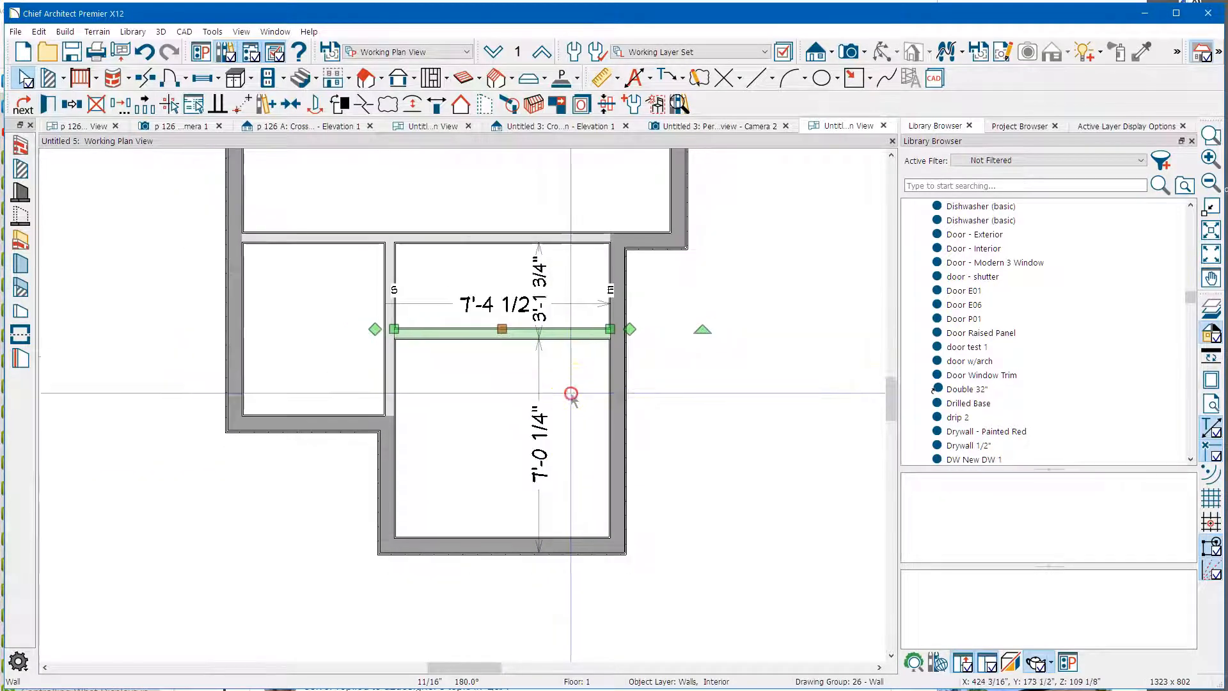
middle_drag(572, 392, 577, 449)
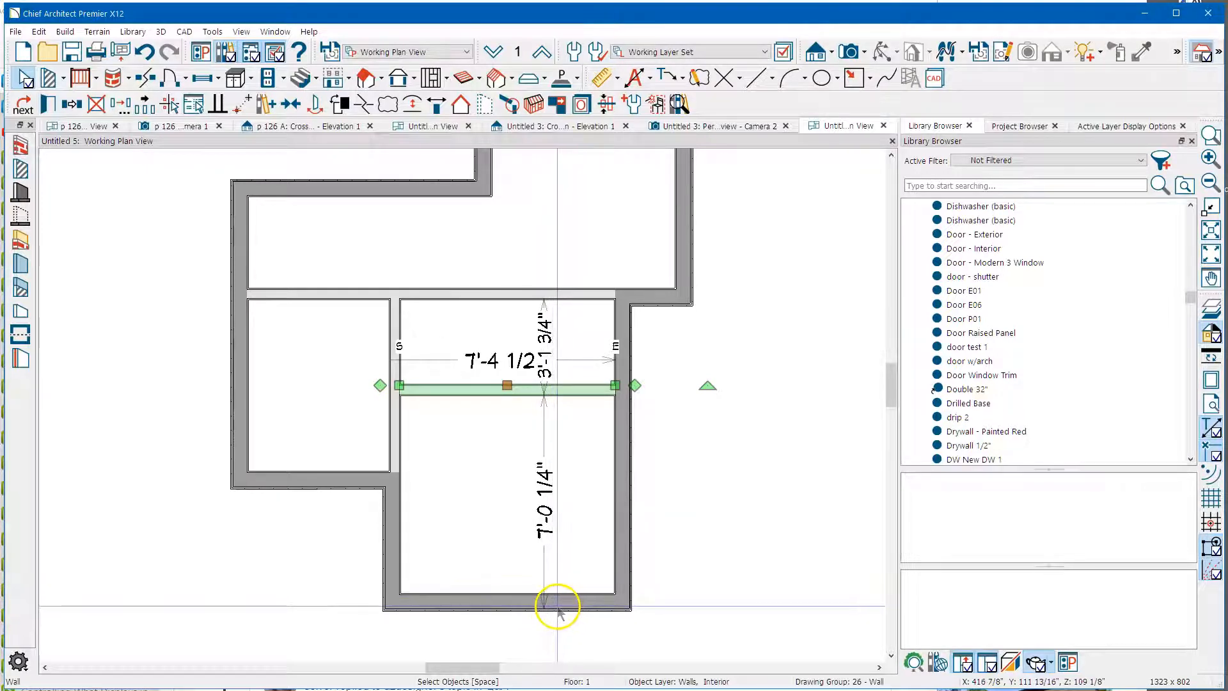
scroll(554, 396, up, 4)
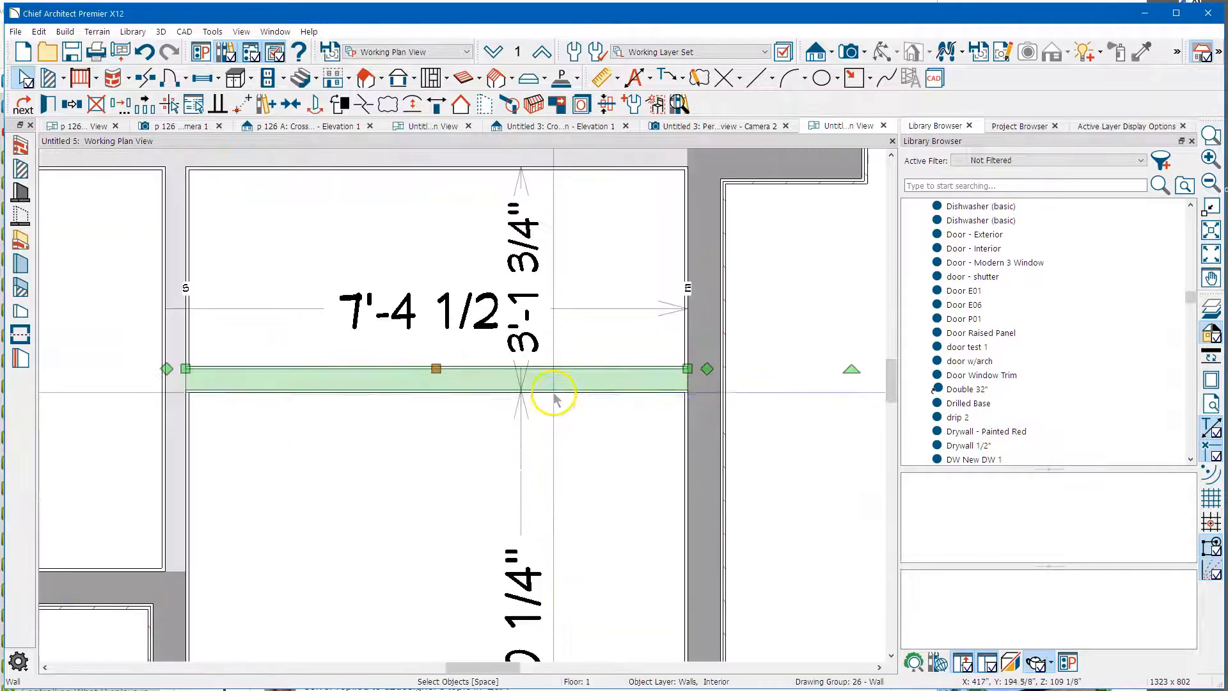
scroll(554, 400, up, 5)
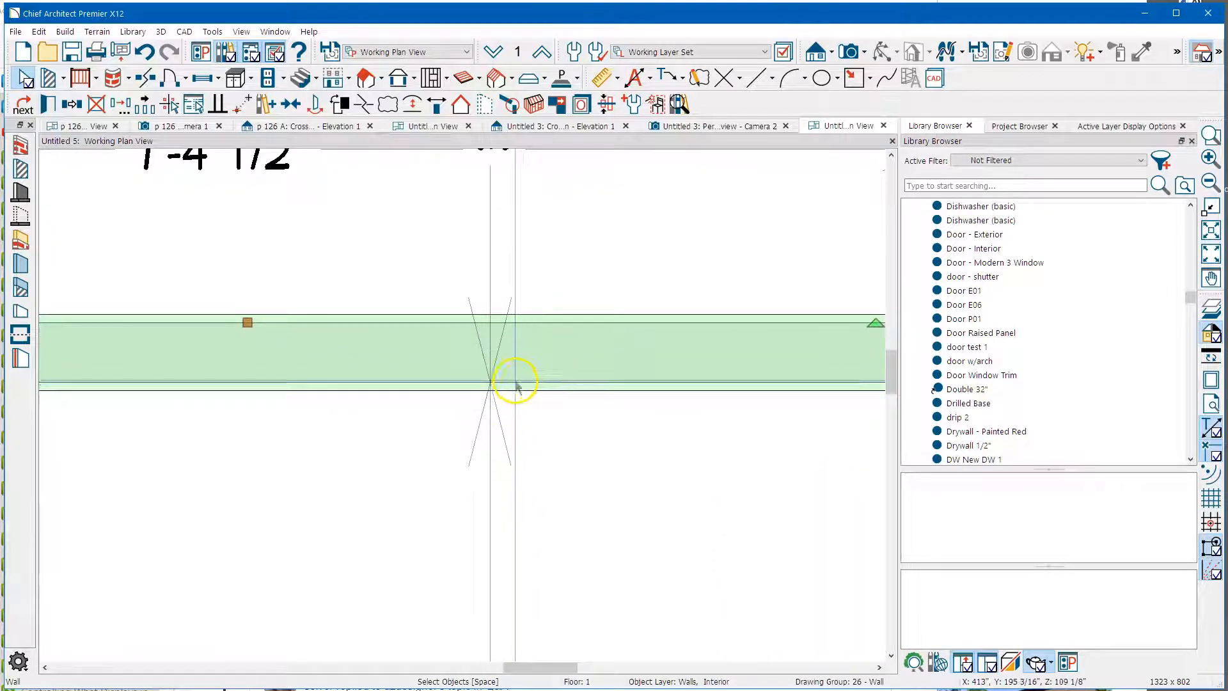
click(523, 384)
scroll(541, 375, down, 4)
scroll(543, 357, down, 5)
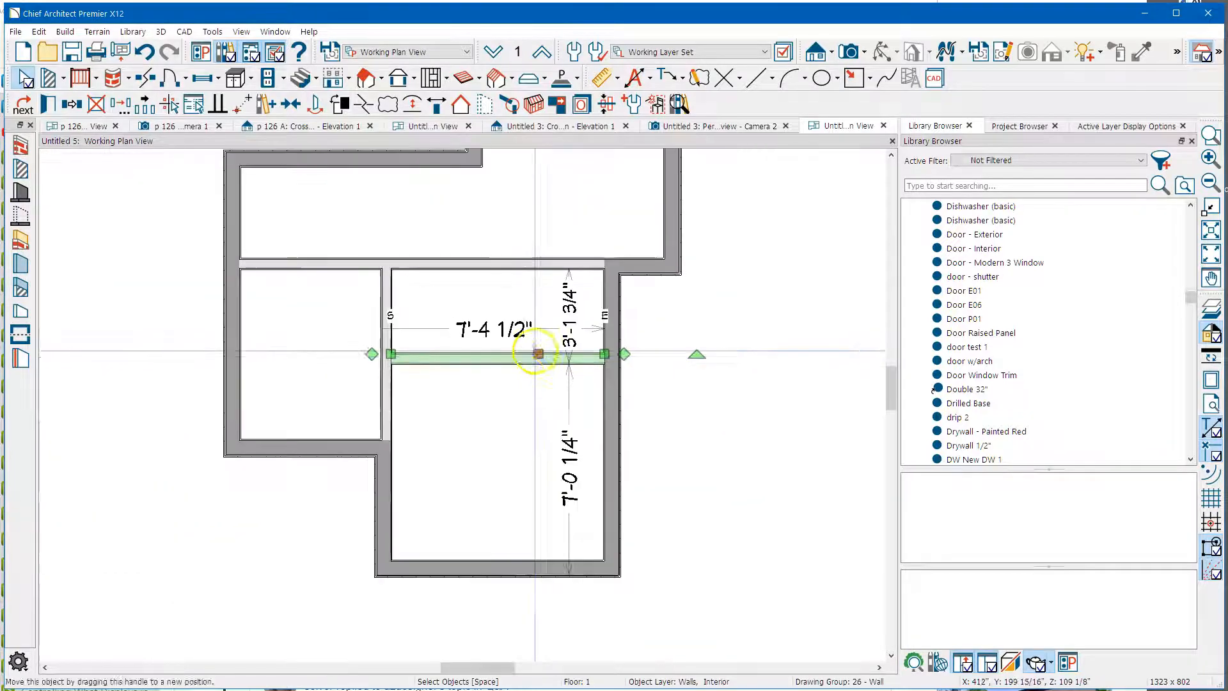
click(514, 435)
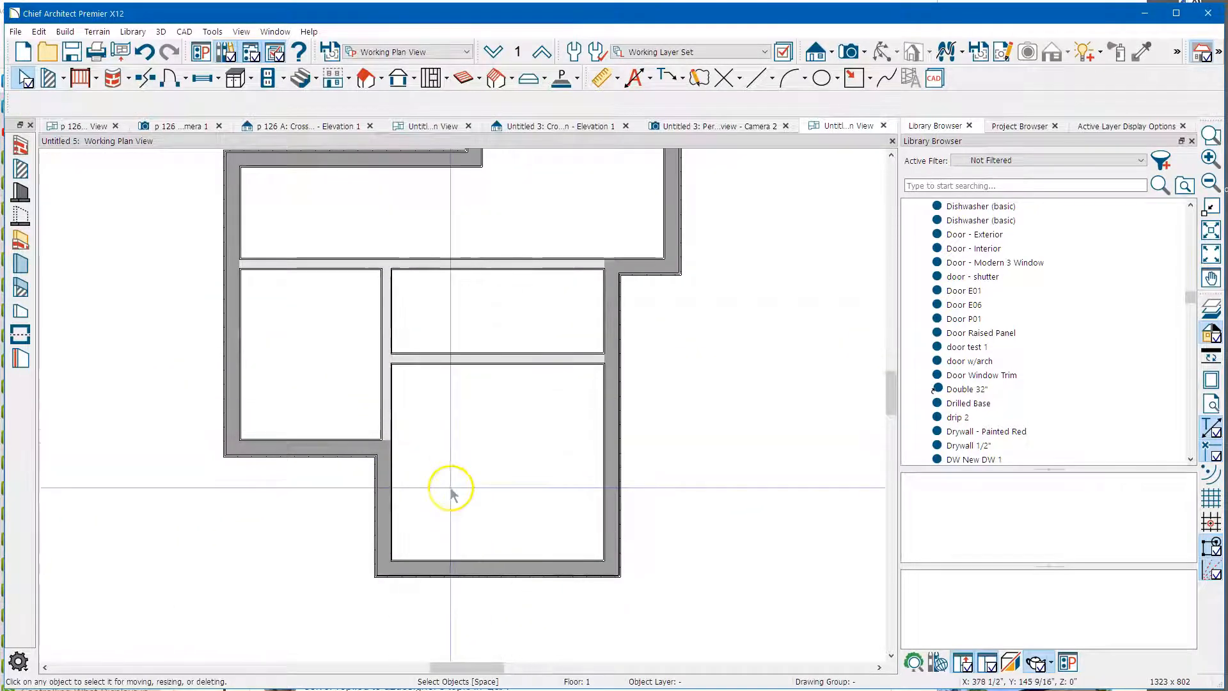
- Set the temporary dimension defaults to locate both wall sides when a wall is selected
click(416, 491)
scroll(617, 530, down, 1)
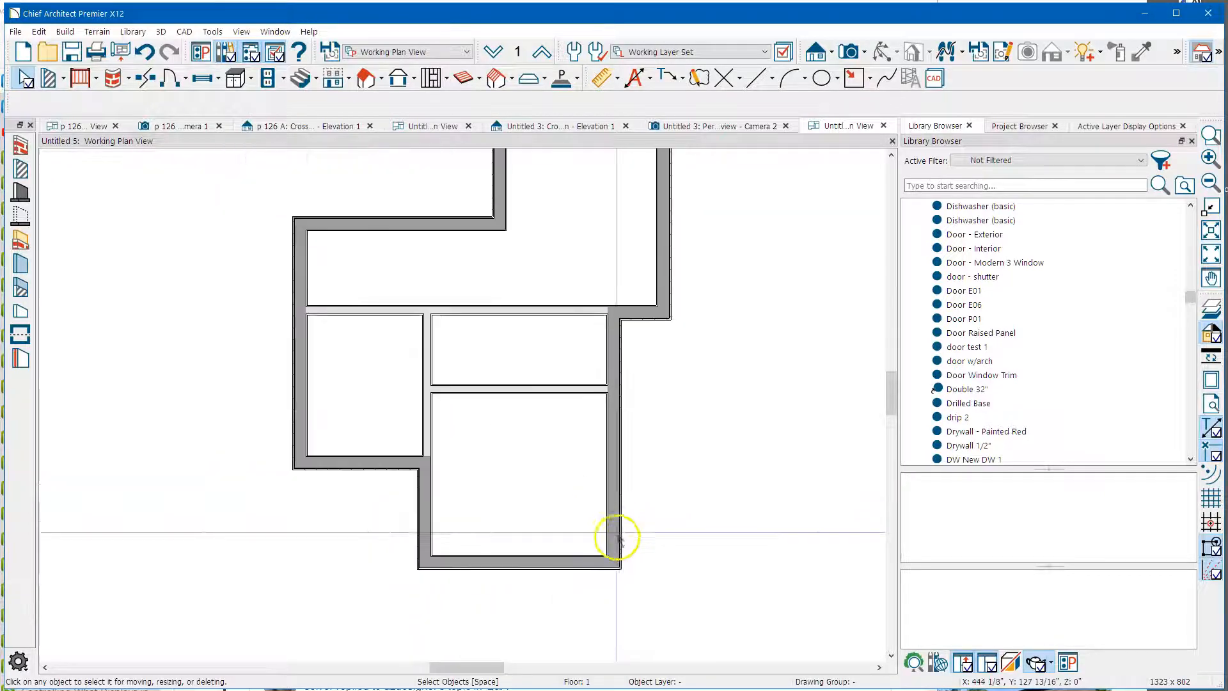
middle_drag(517, 487, 535, 285)
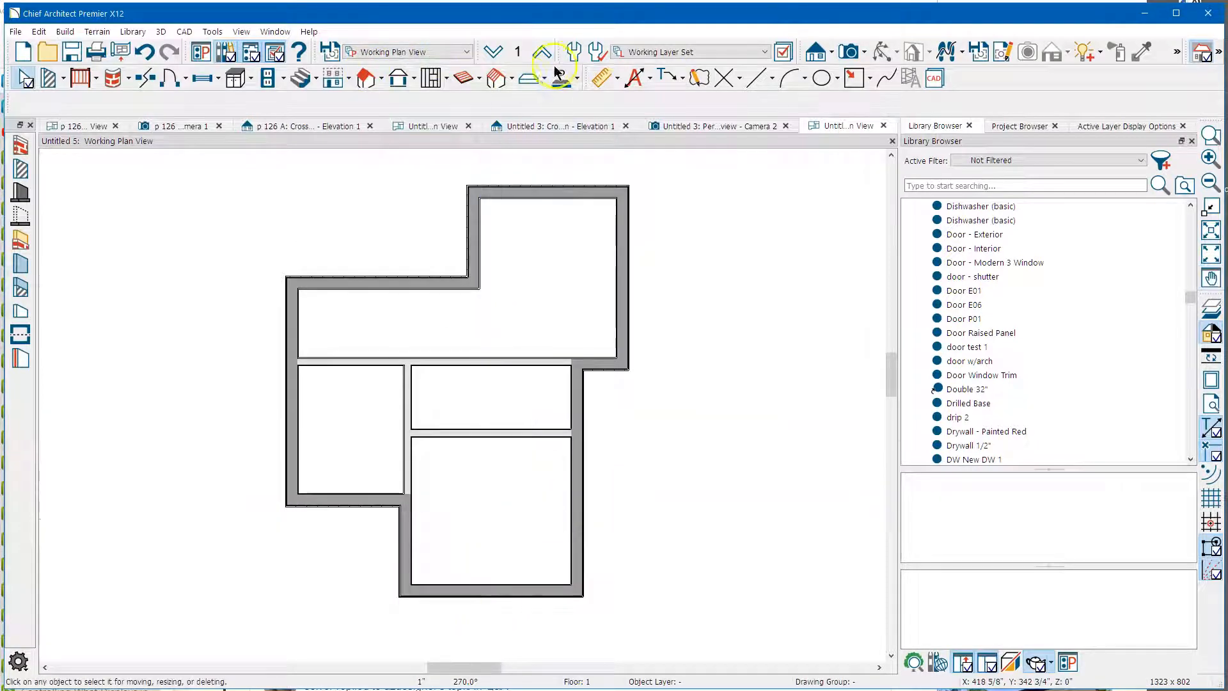
click(573, 53)
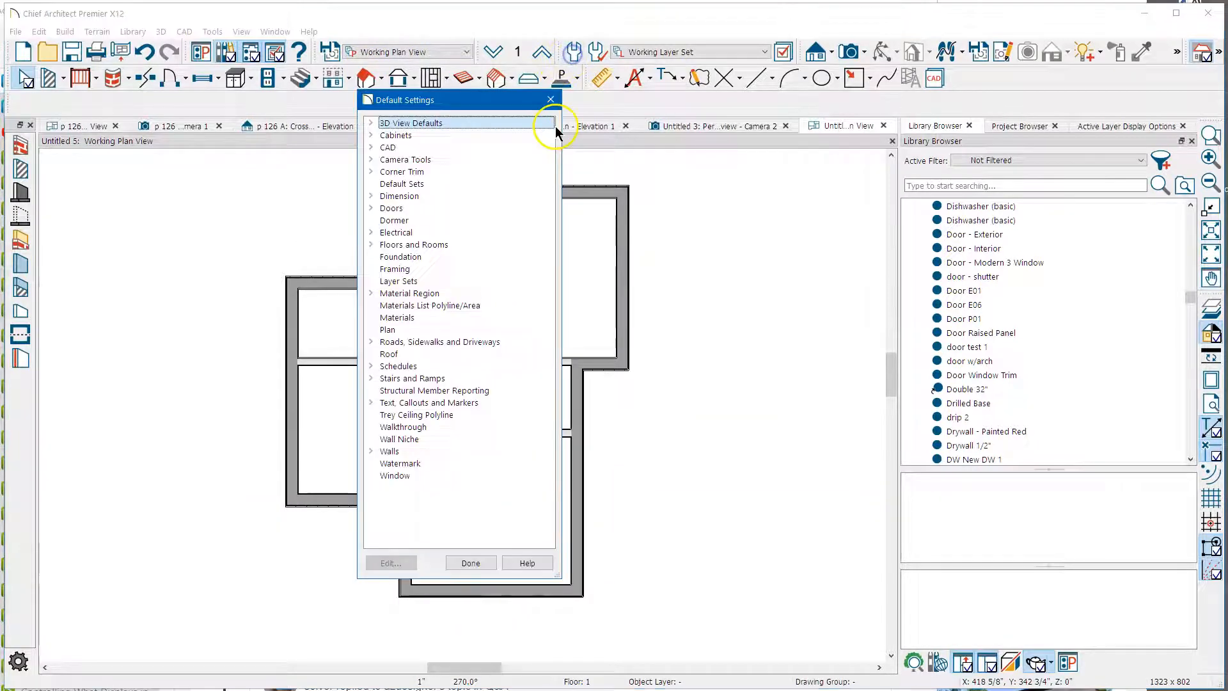
double_click(431, 197)
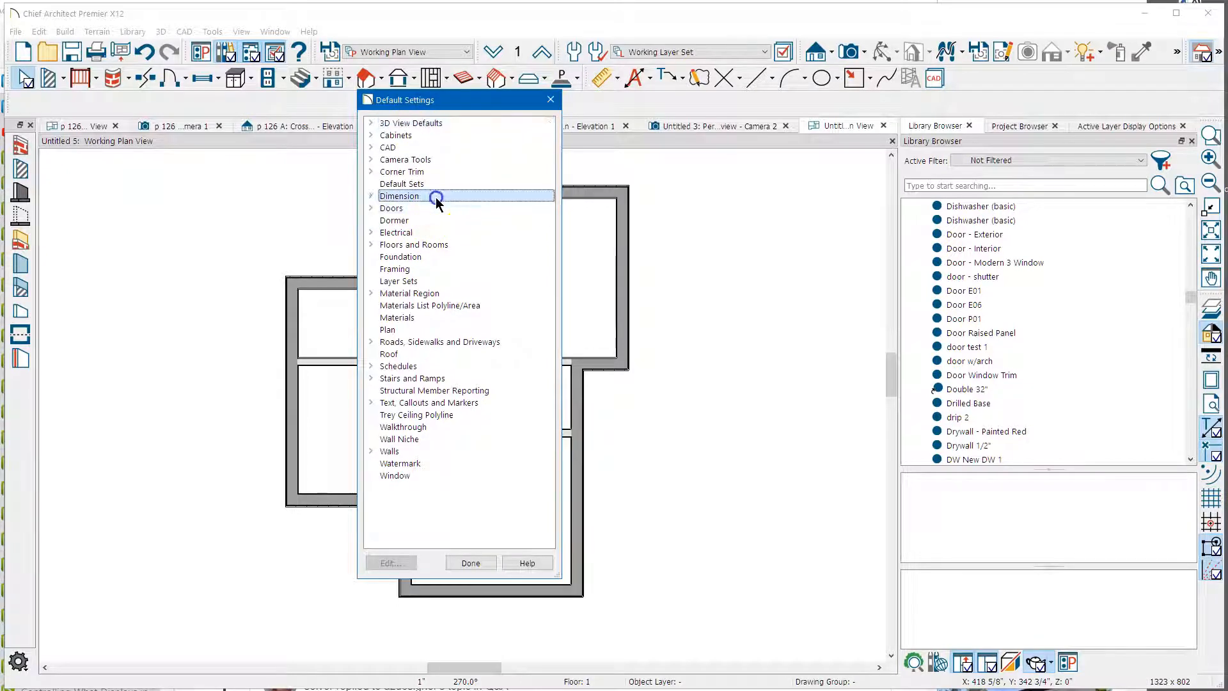
double_click(474, 293)
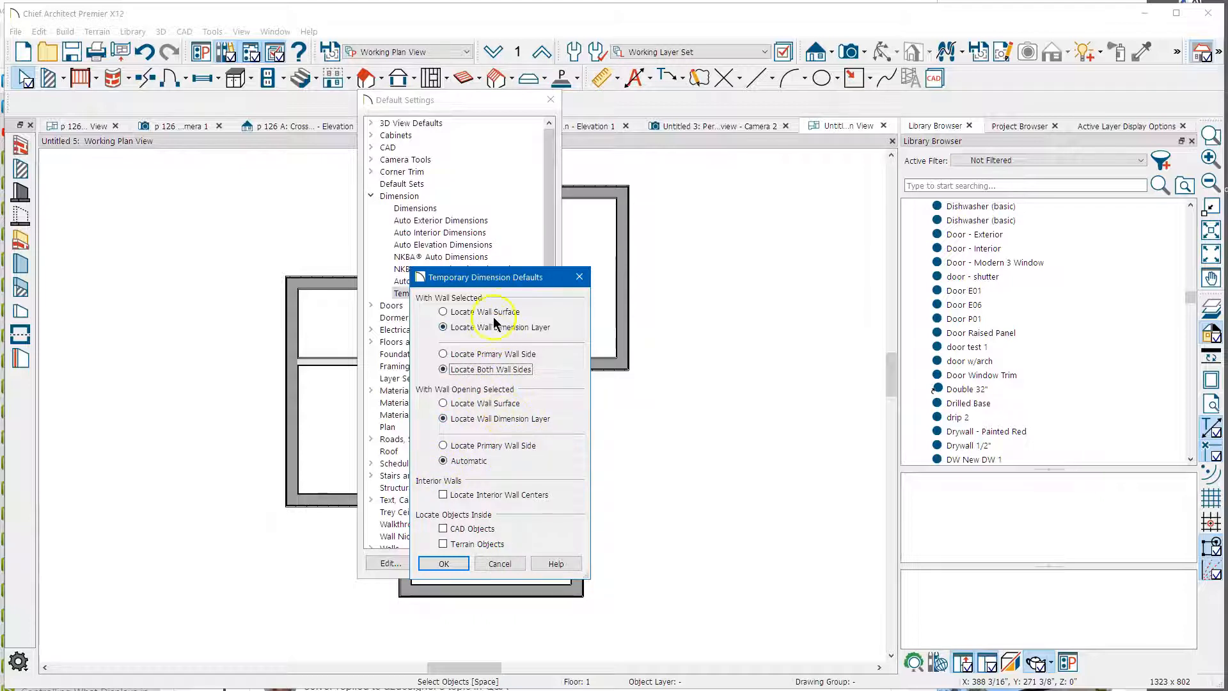
click(446, 563)
click(471, 563)
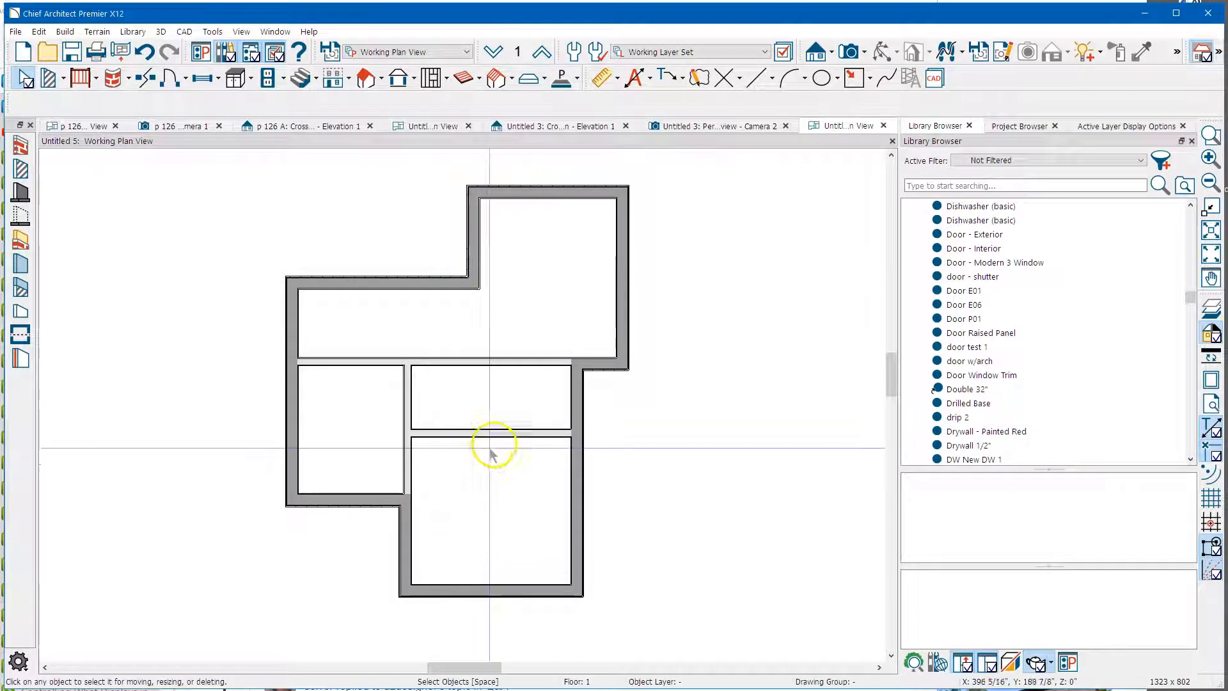
- Select the lower horizontal interior wall and check where its temporary dimension meets the bottom exterior wall
click(495, 438)
scroll(550, 594, up, 3)
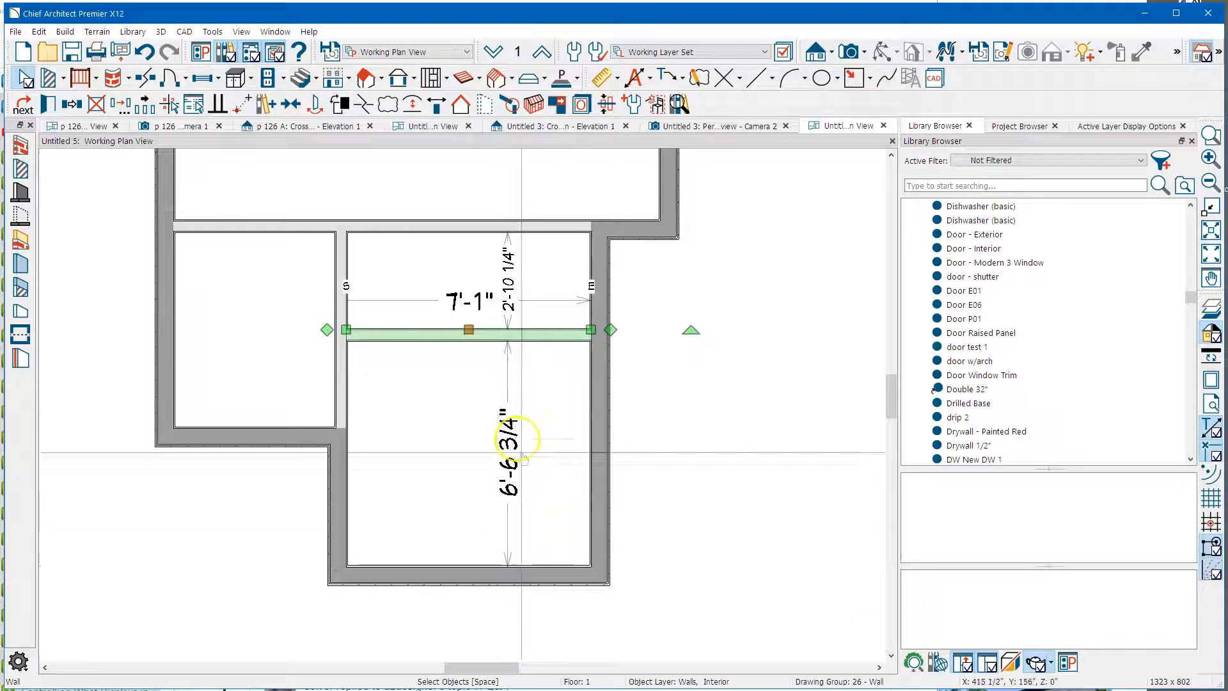
scroll(493, 590, up, 2)
scroll(512, 591, up, 2)
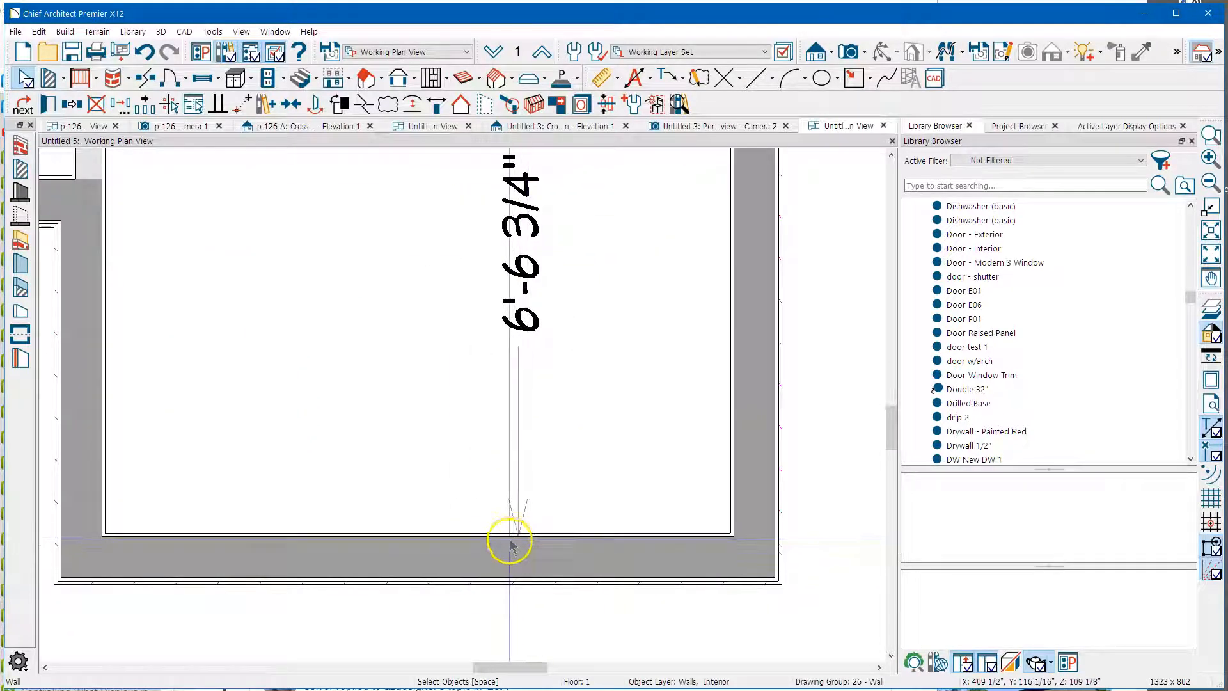
scroll(510, 545, down, 5)
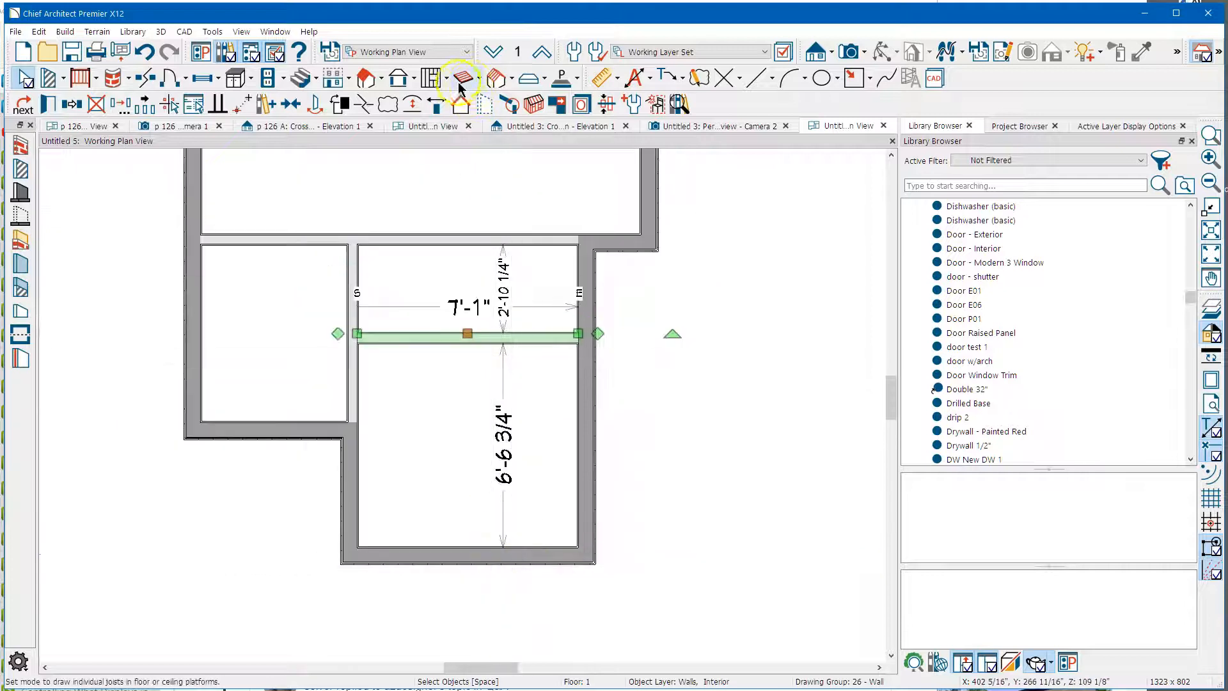
- Set the temporary dimension defaults to locate the wall surface when a wall is selected
click(572, 55)
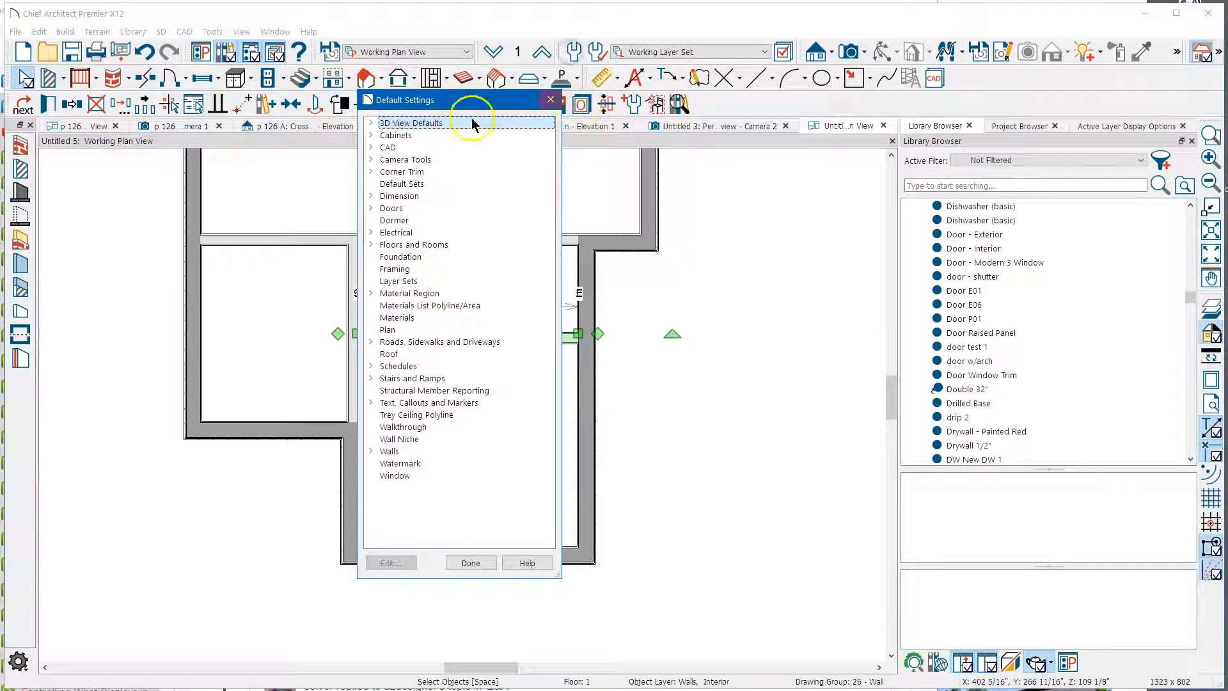
double_click(426, 195)
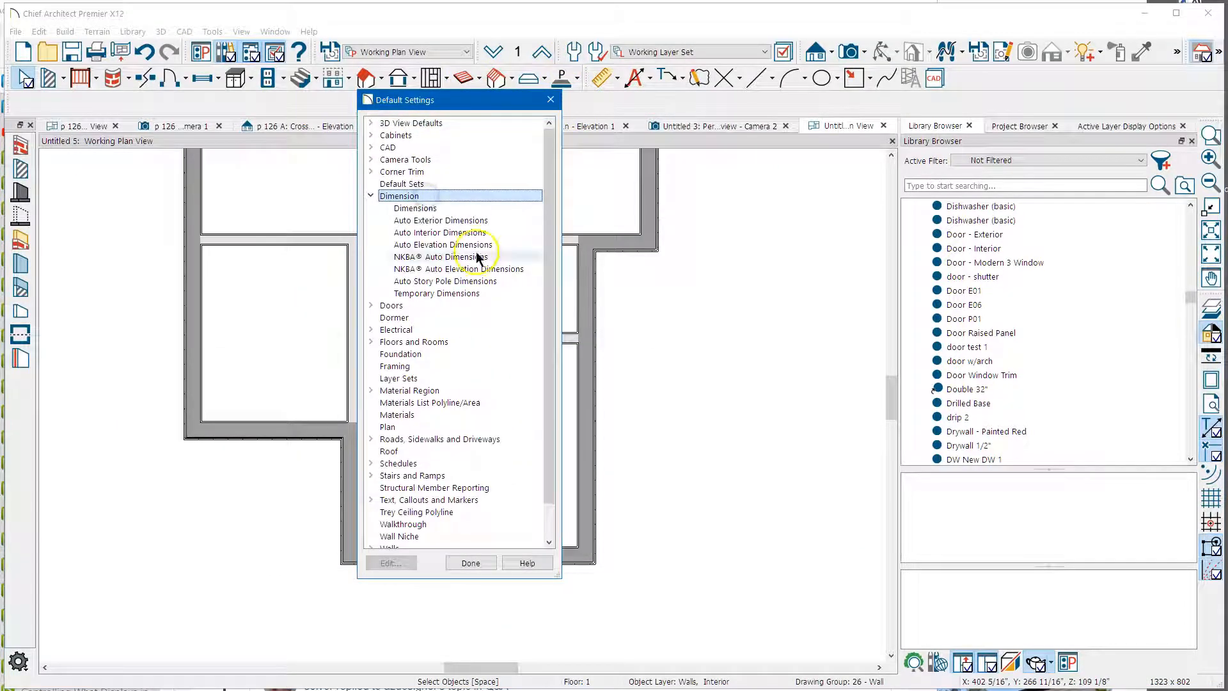
double_click(452, 294)
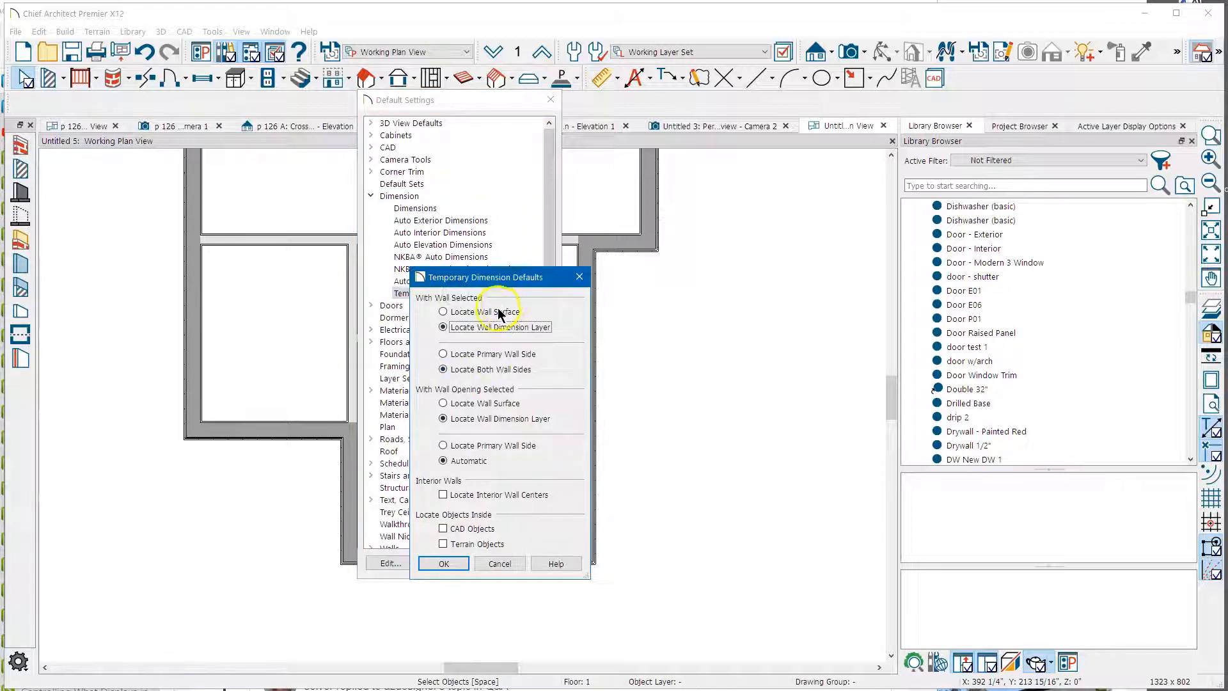
click(441, 563)
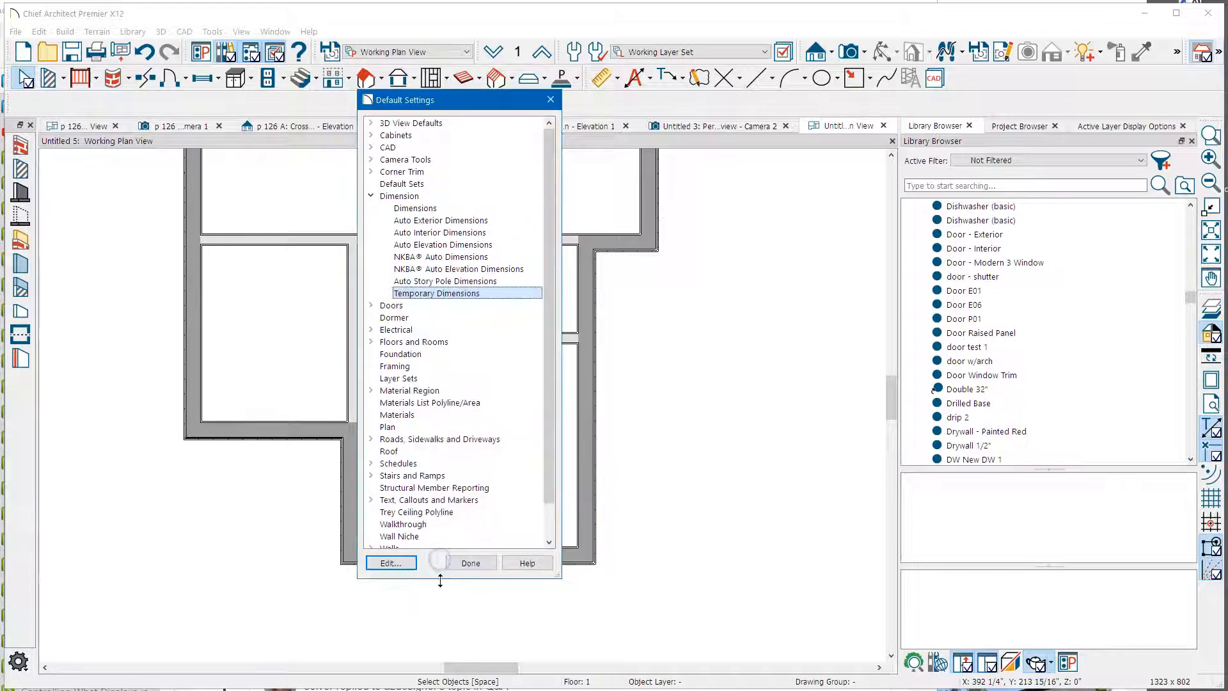
click(463, 563)
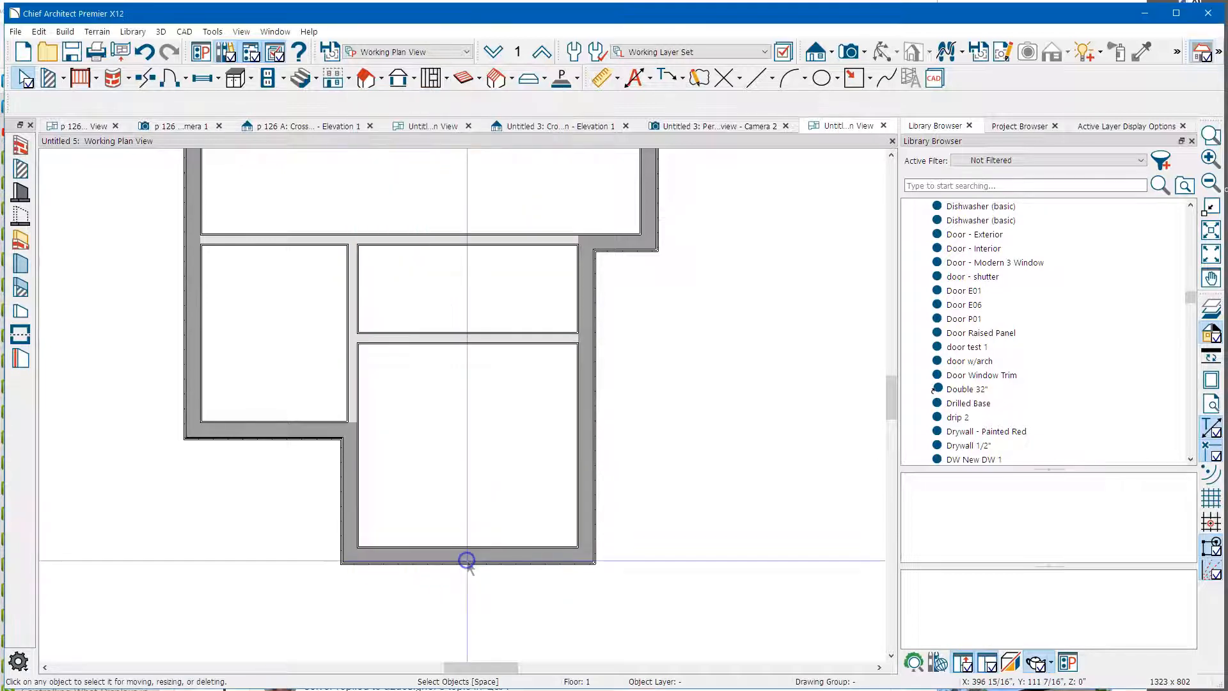
- Set the clear distance between the lower horizontal interior wall and the bottom exterior wall to 6'-6"
click(493, 338)
scroll(536, 344, up, 2)
scroll(536, 344, up, 4)
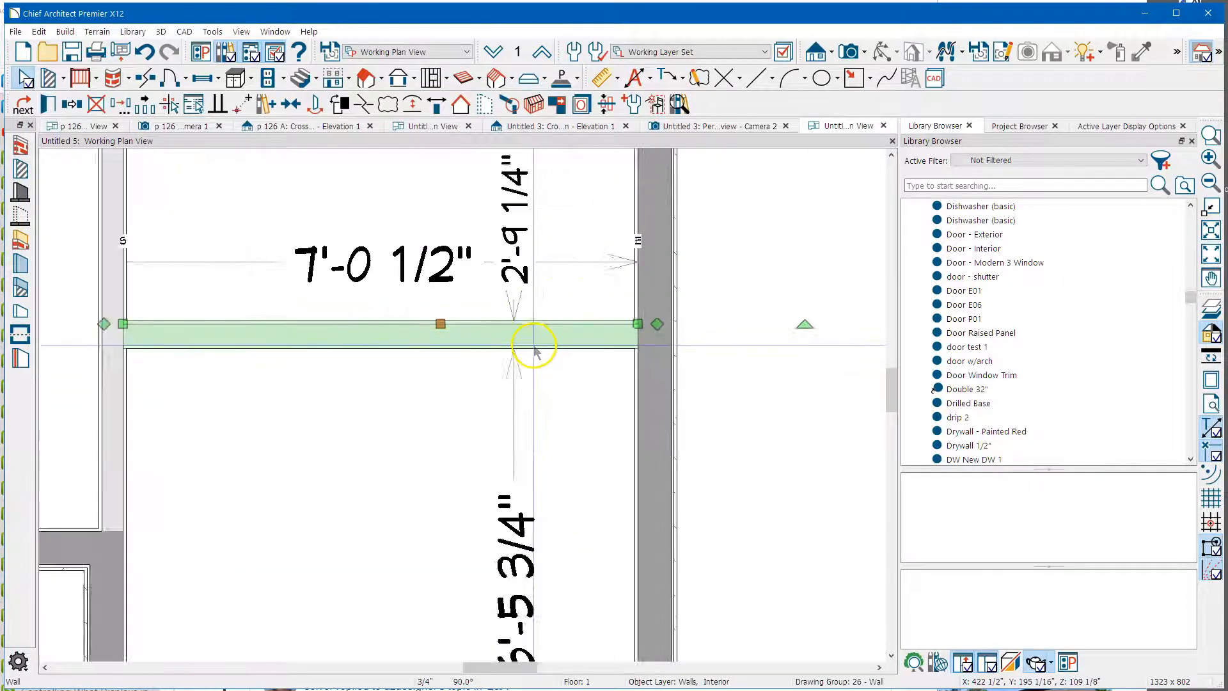
scroll(496, 211, down, 4)
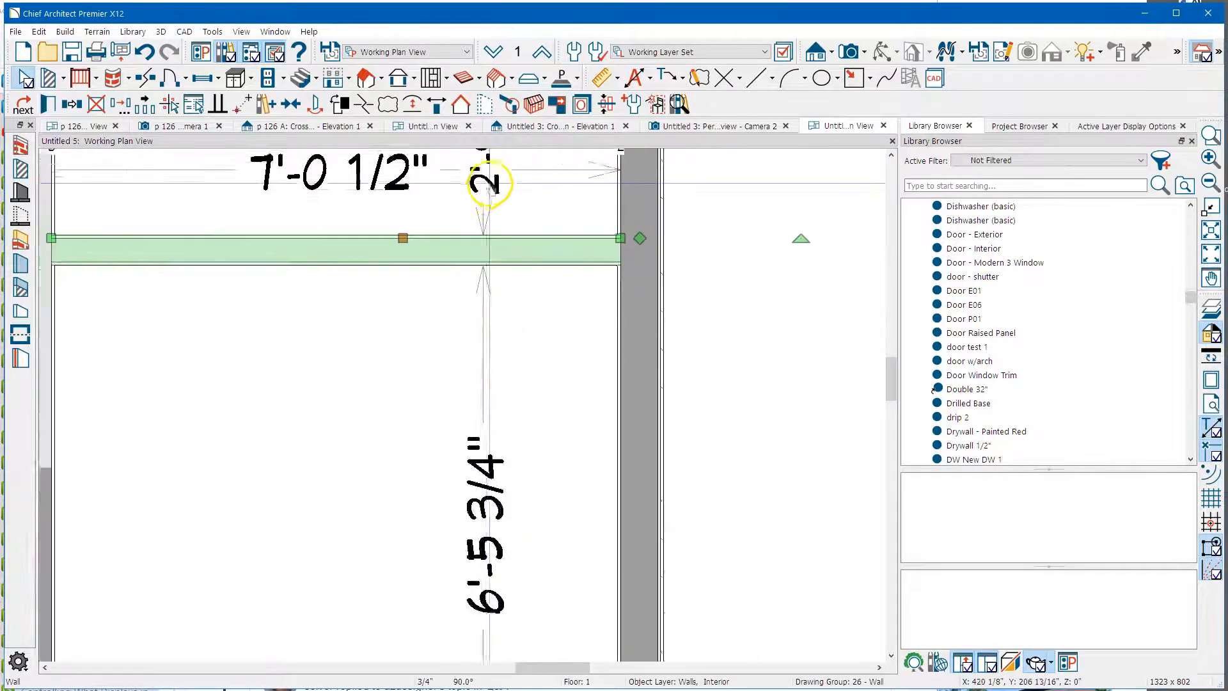
scroll(485, 592, up, 2)
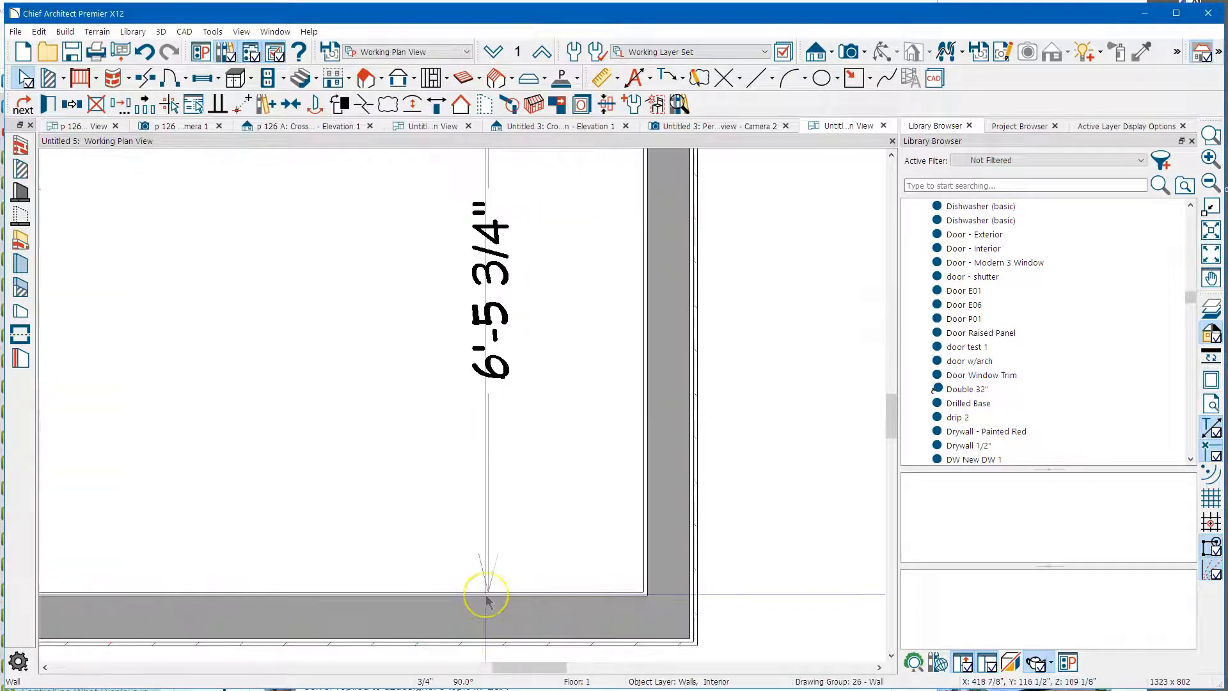
scroll(485, 576, down, 3)
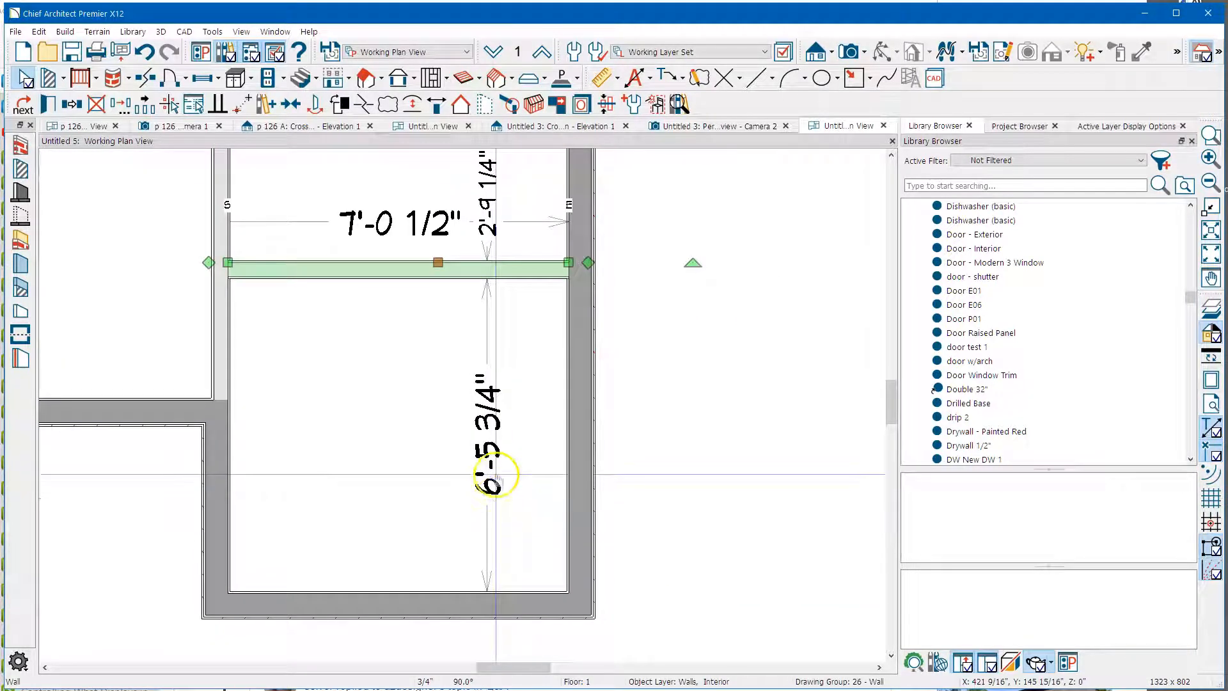
click(505, 469)
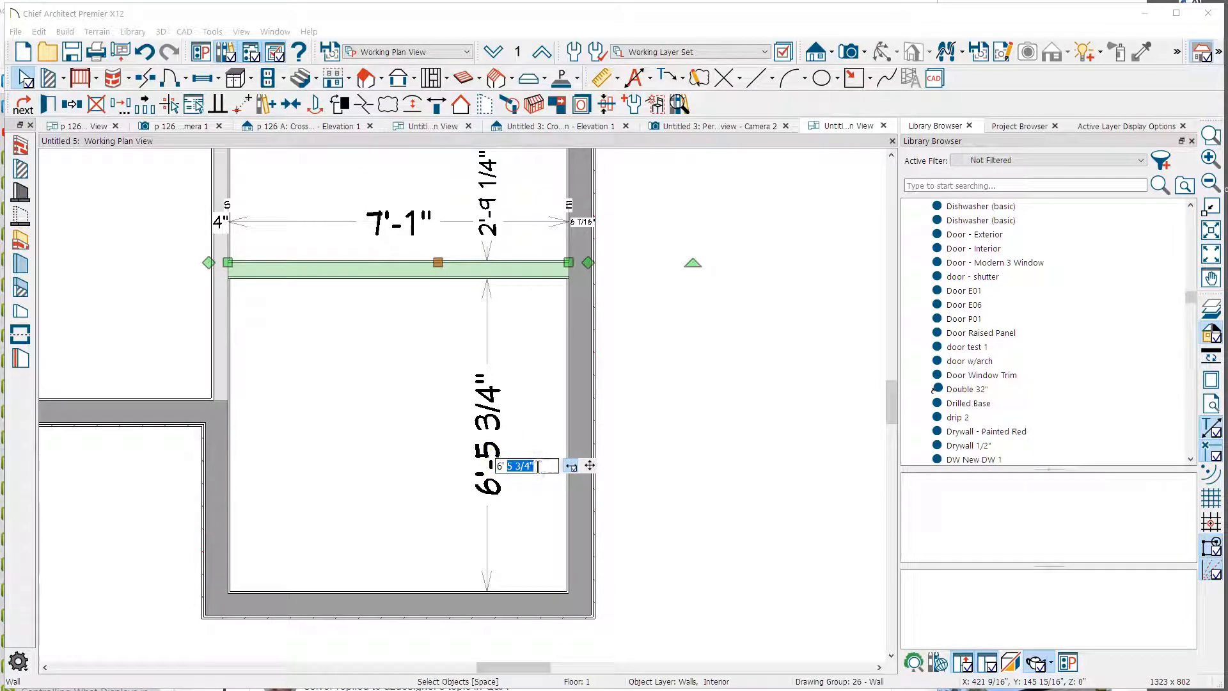
text(6)
key(Return)
click(401, 421)
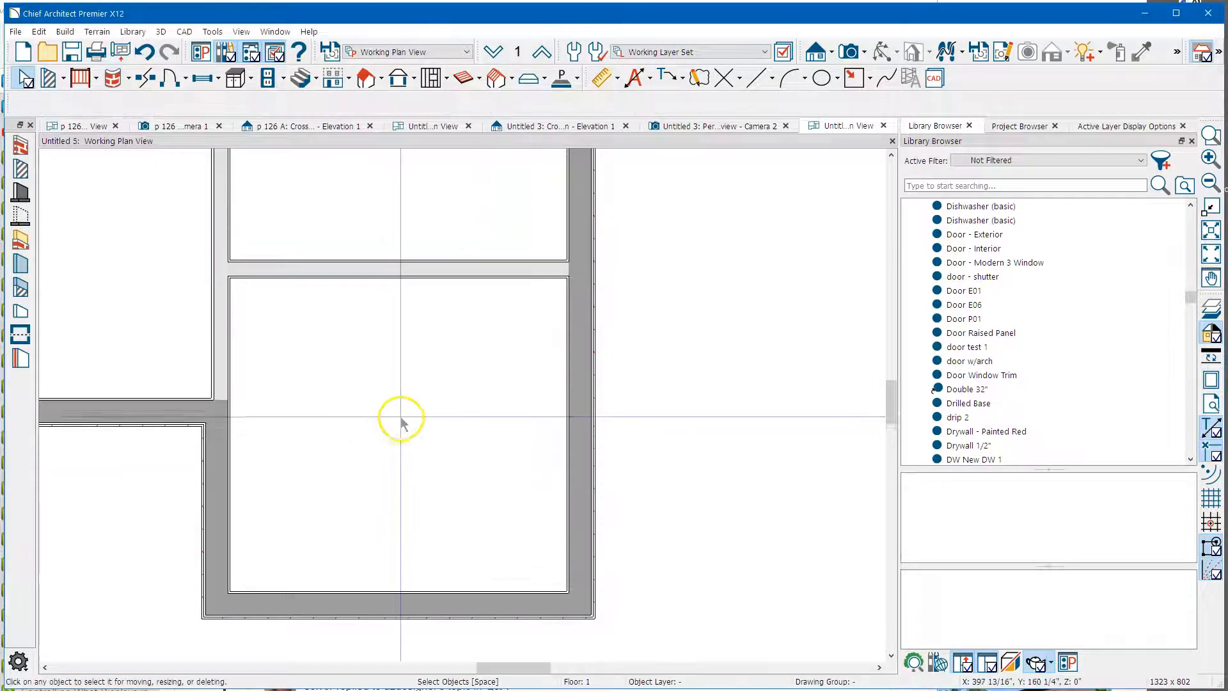
- Reselect the moved interior wall and check its temporary dimensions to the walls above and below
scroll(401, 421, down, 3)
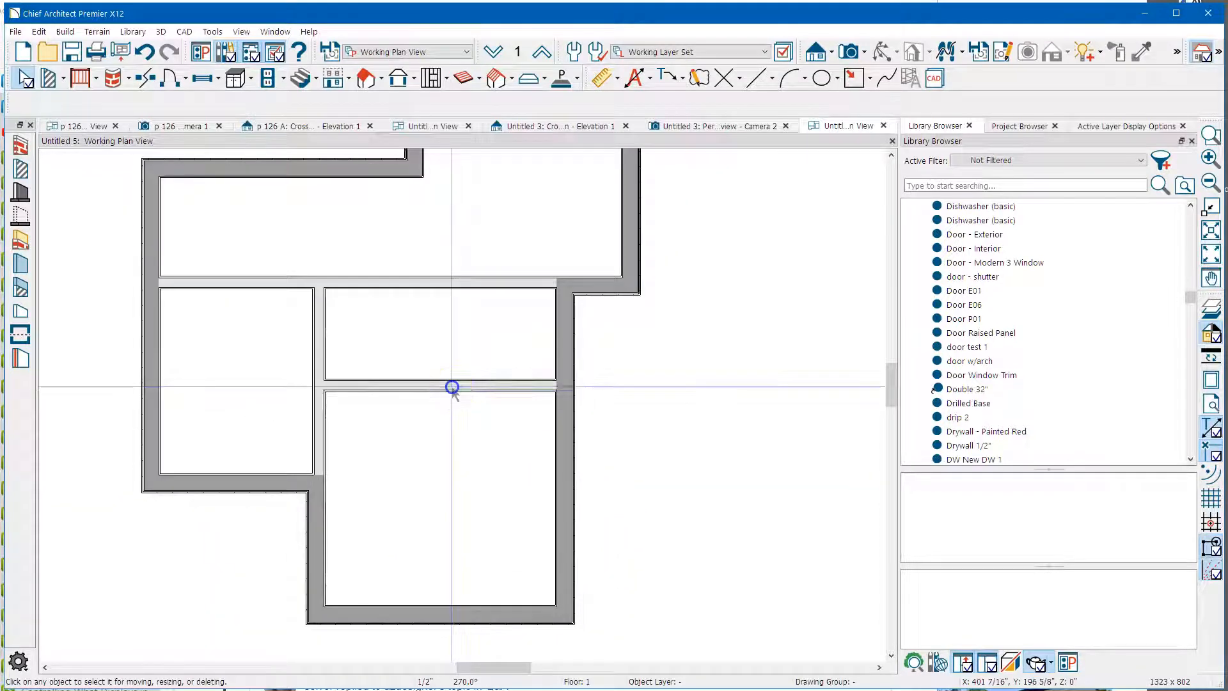
click(452, 387)
scroll(453, 387, up, 5)
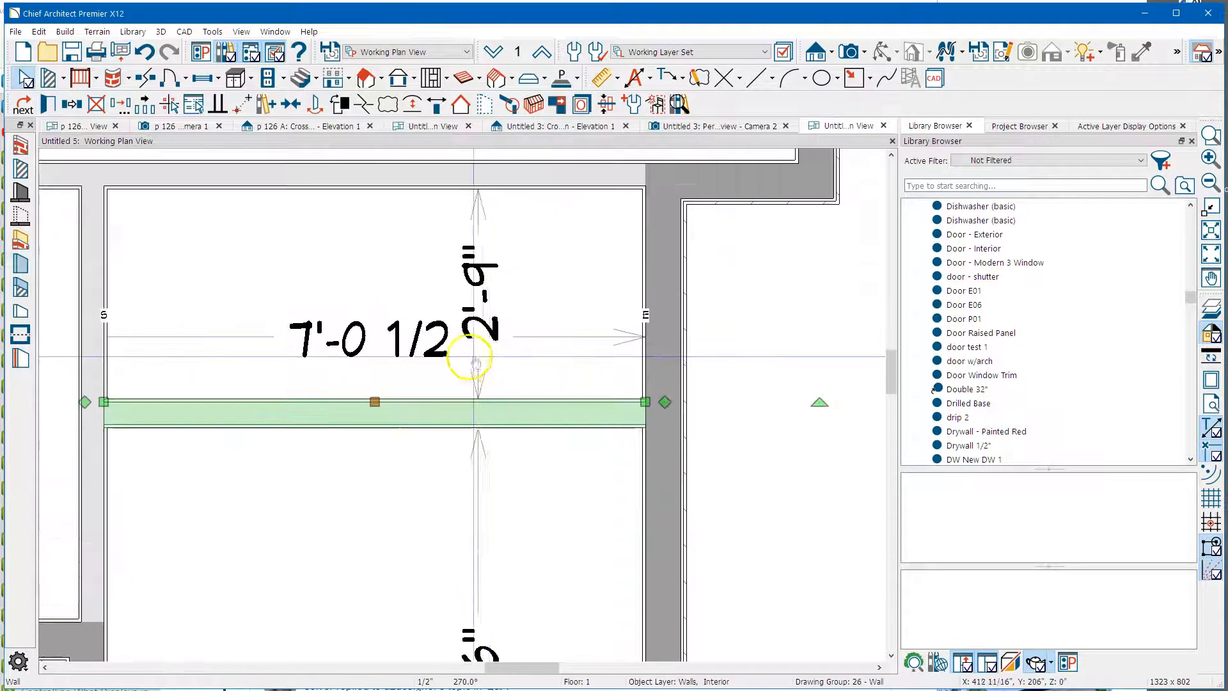
scroll(476, 362, down, 4)
click(438, 397)
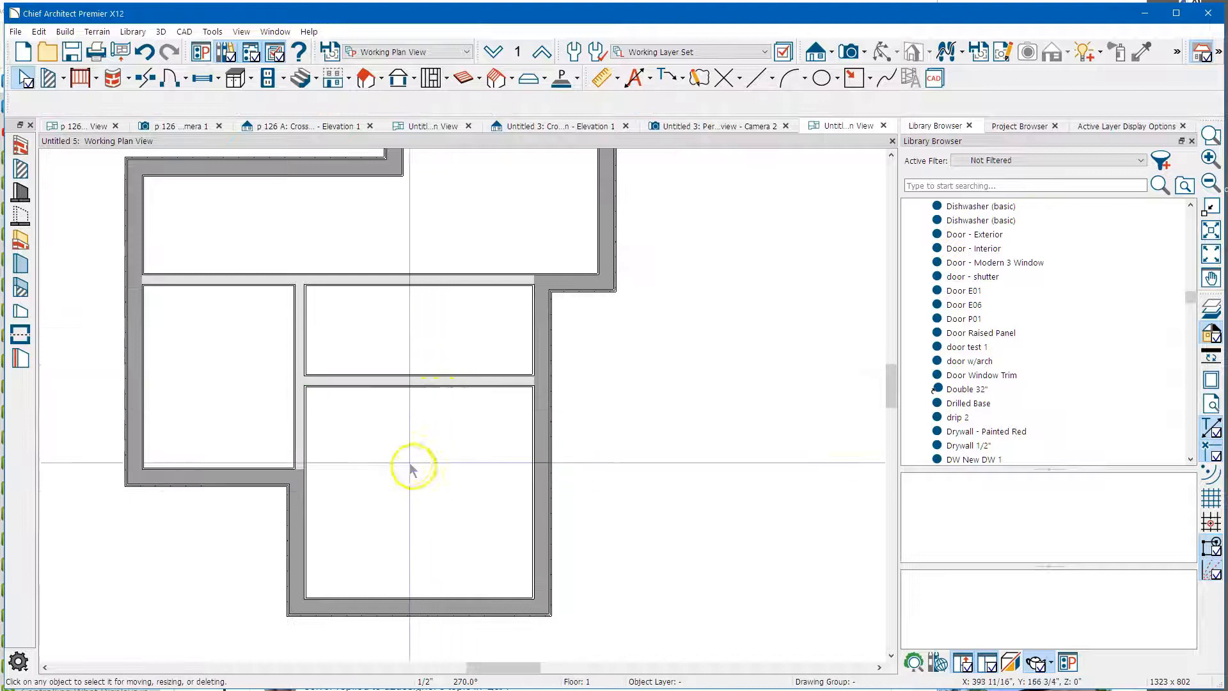
click(407, 385)
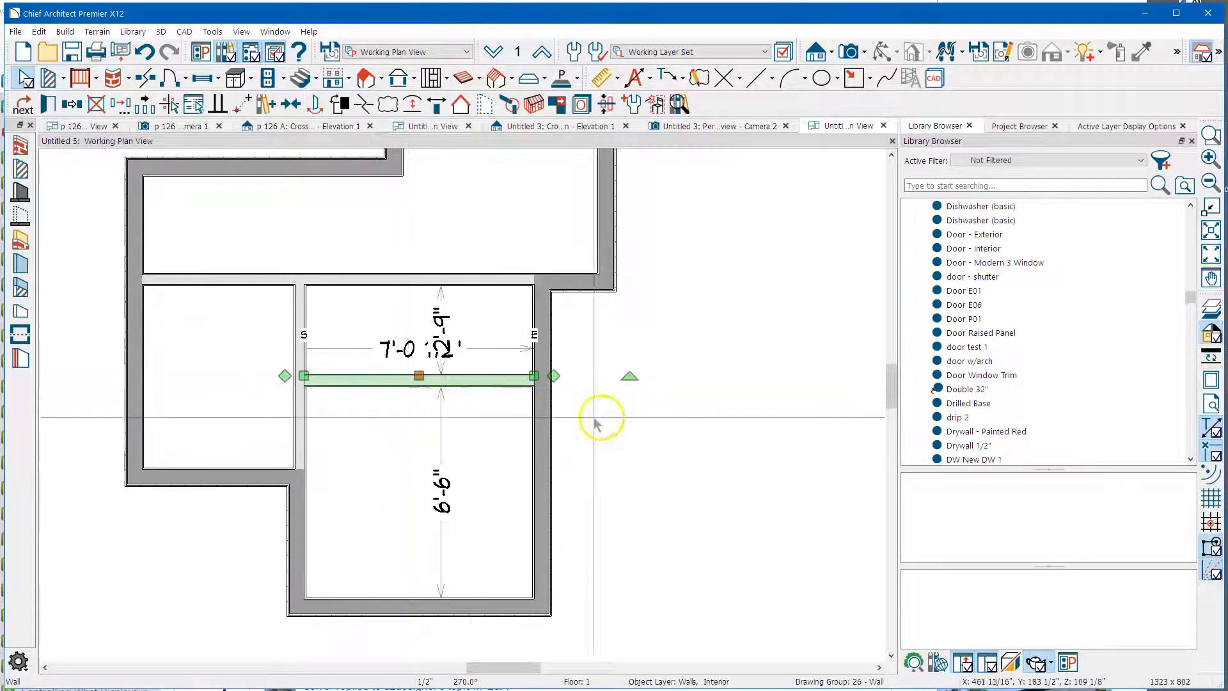
scroll(601, 419, down, 2)
click(625, 461)
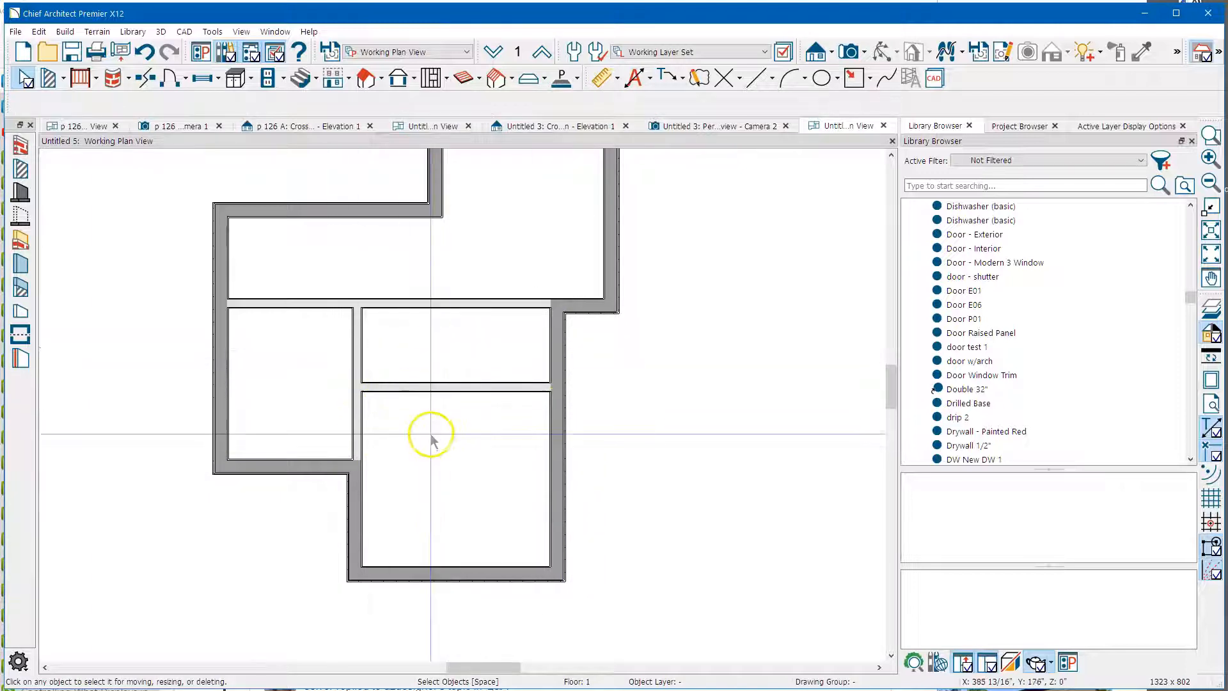
- Draw a vertical manual dimension line through the two lower-right rooms, from the upper horizontal interior wall to the bottom exterior wall
scroll(448, 473, down, 1)
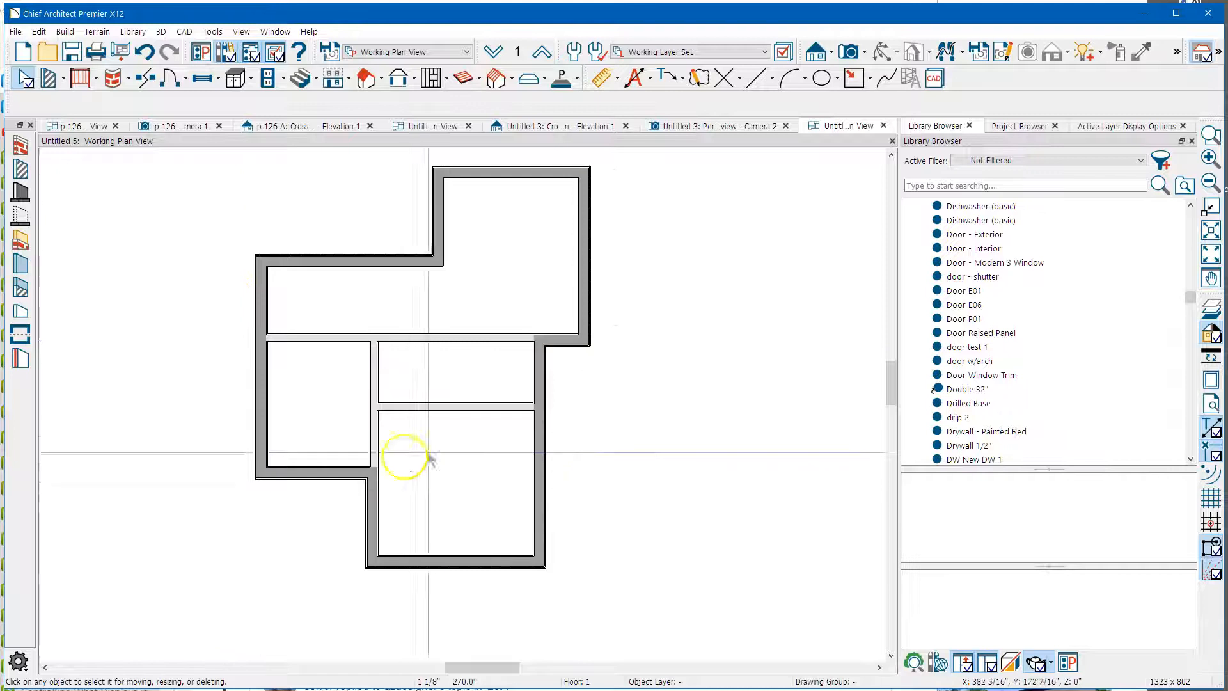
mouse_move(453, 424)
middle_down()
mouse_move(496, 469)
mouse_move(490, 455)
middle_up()
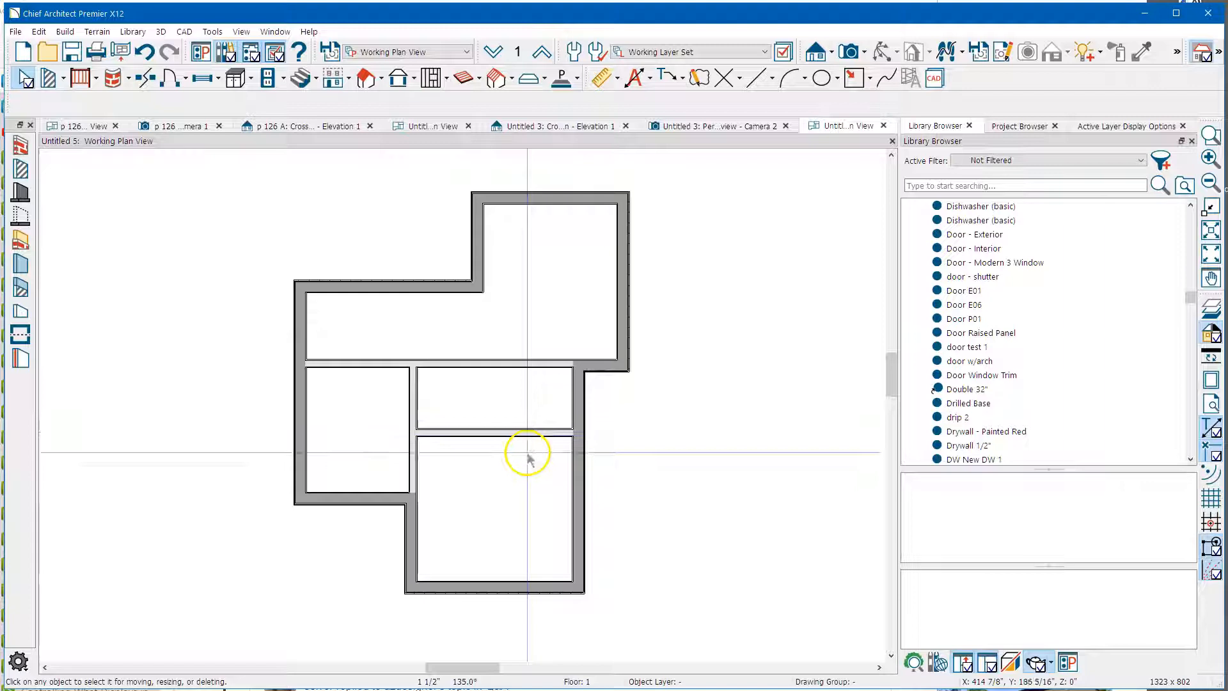
click(602, 82)
drag(488, 374, 488, 584)
scroll(504, 521, up, 4)
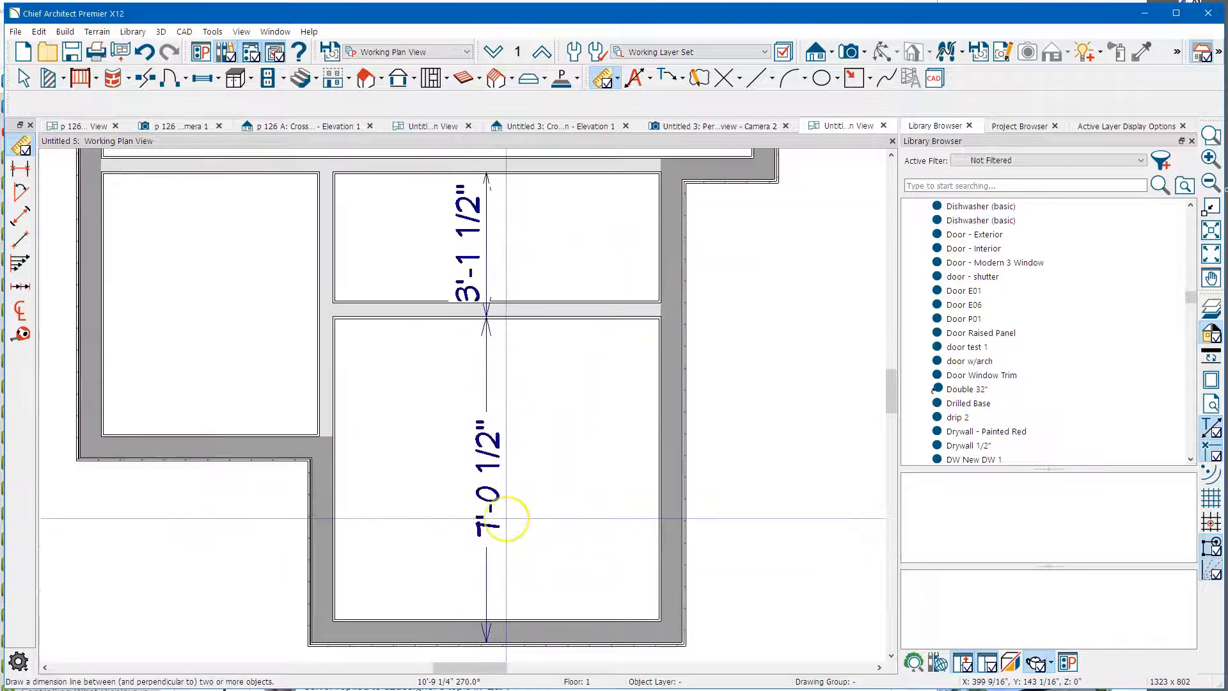
- Undo the manual dimension line through the two lower-right rooms and return to object selection
scroll(505, 518, up, 1)
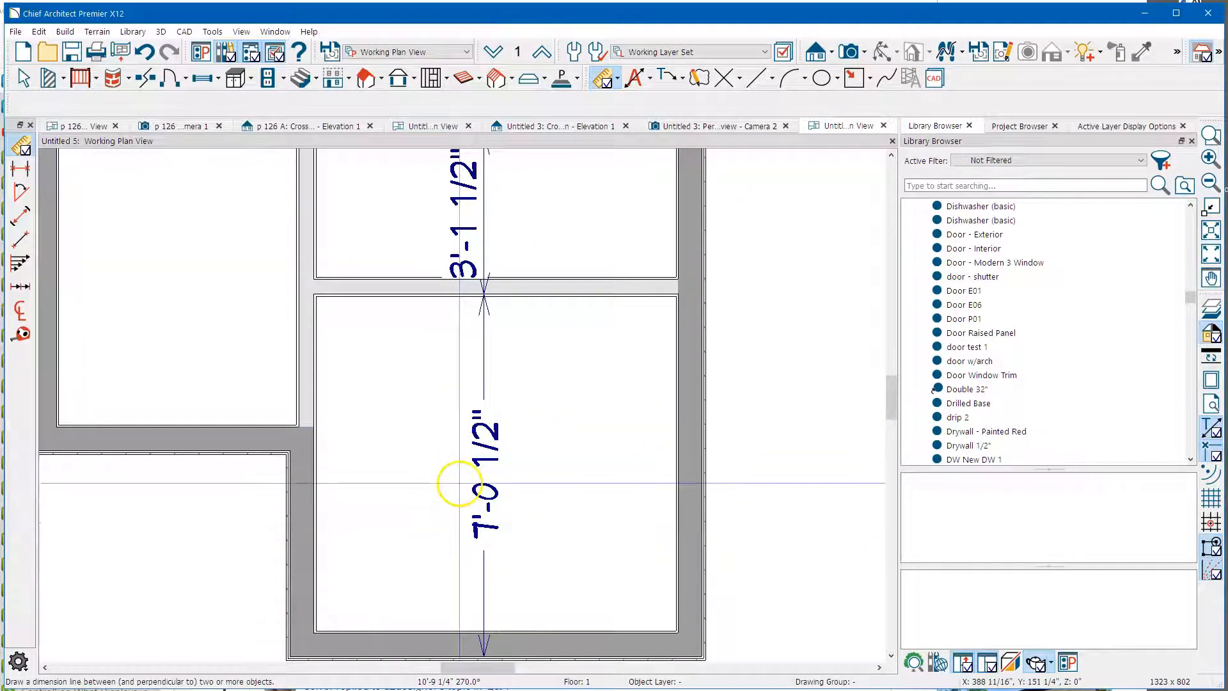
scroll(438, 486, down, 3)
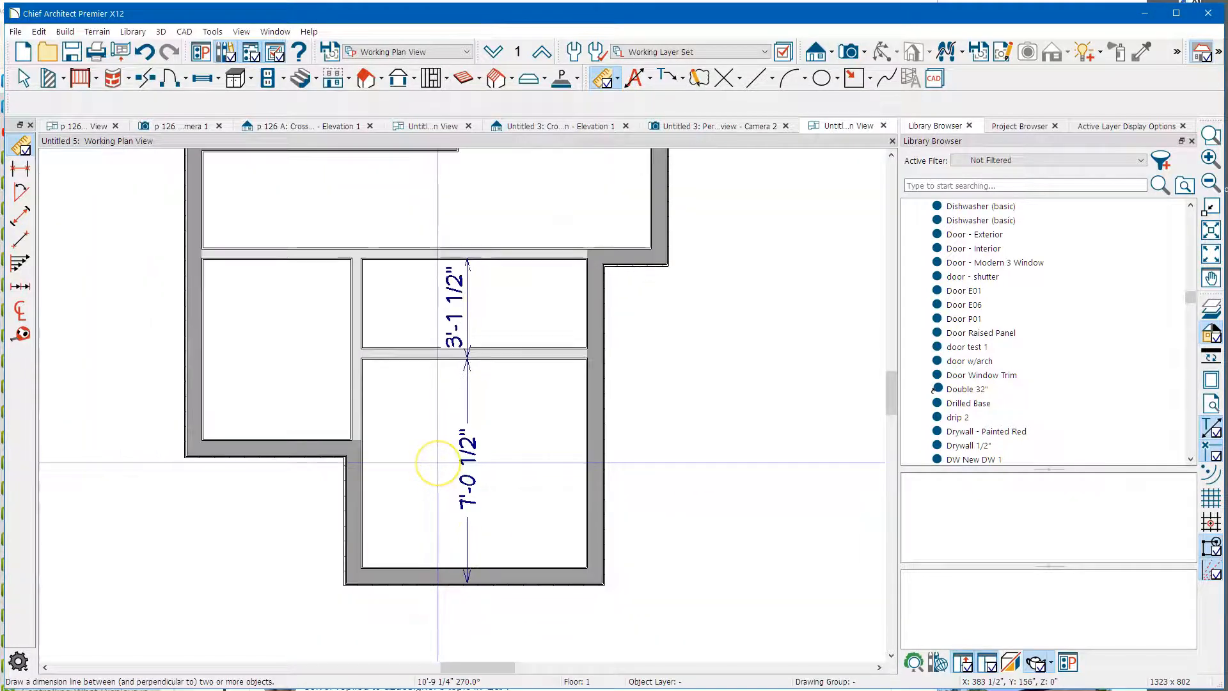
key(ctrl+z)
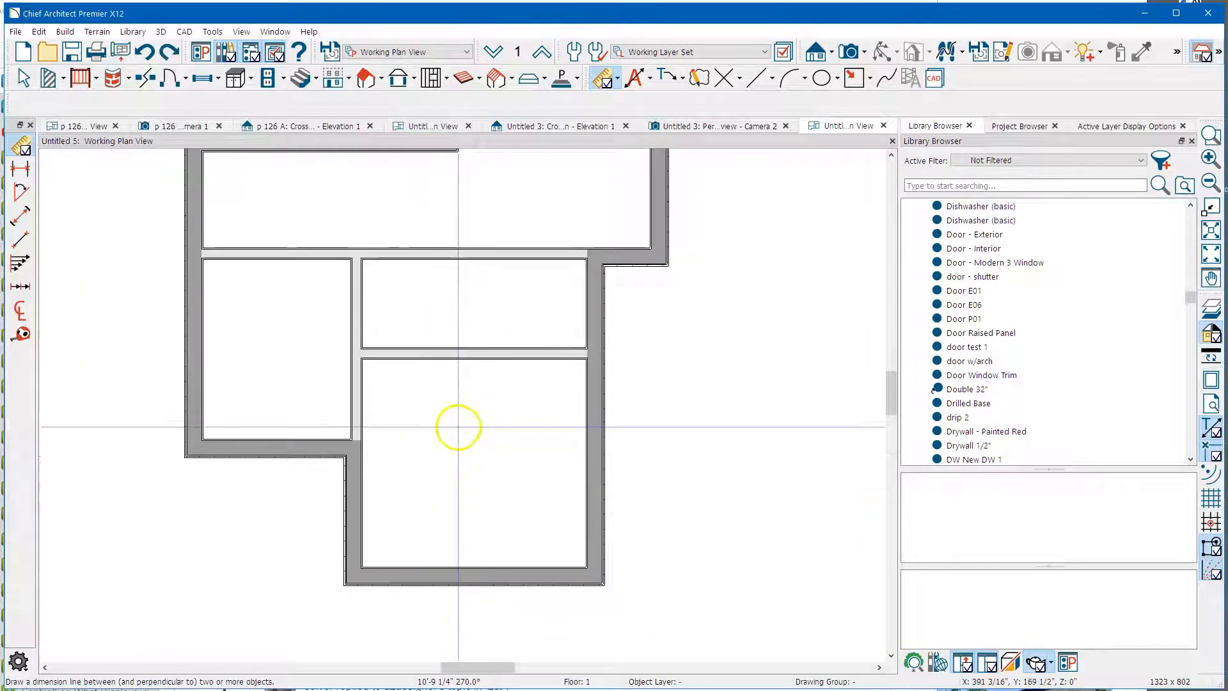
key(space)
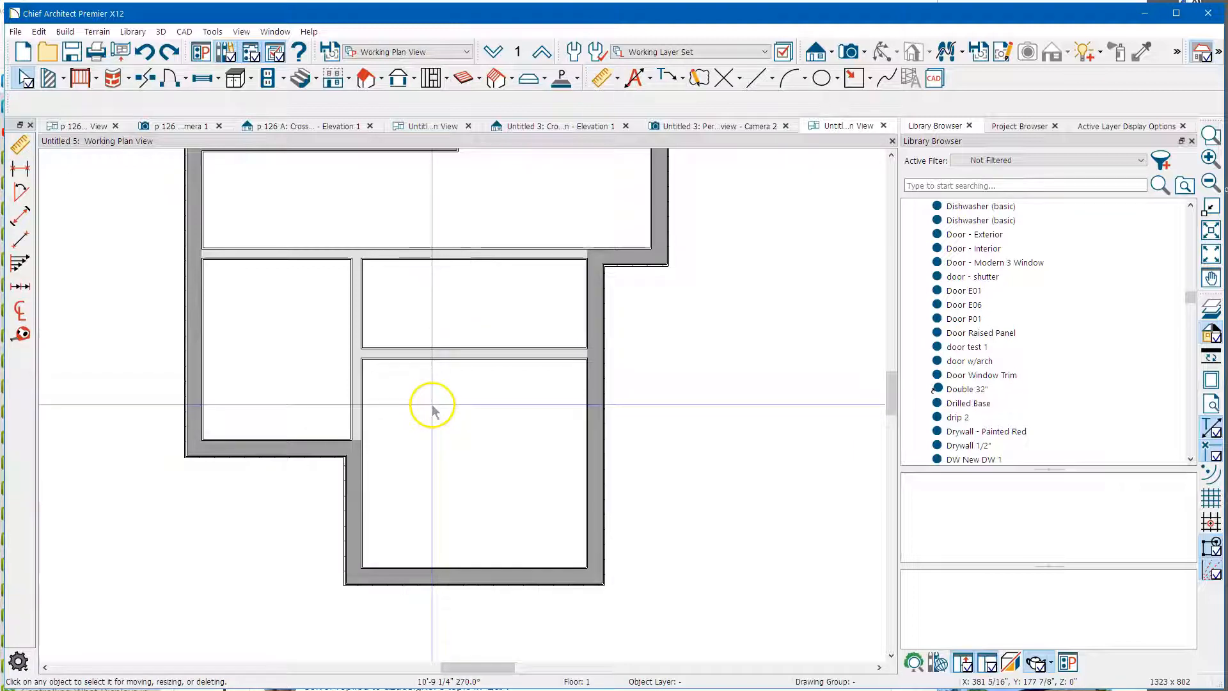
- Generate automatic exterior dimensions around all sides of the plan
scroll(501, 458, down, 3)
middle_drag(483, 431, 500, 468)
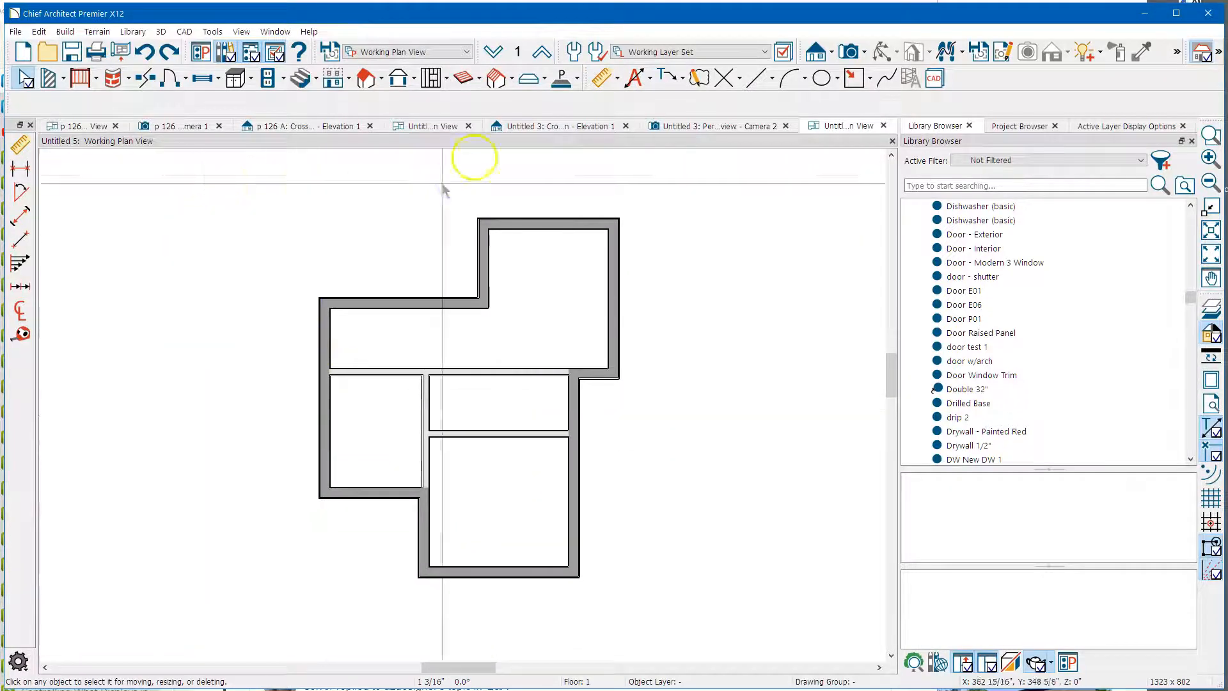
click(635, 79)
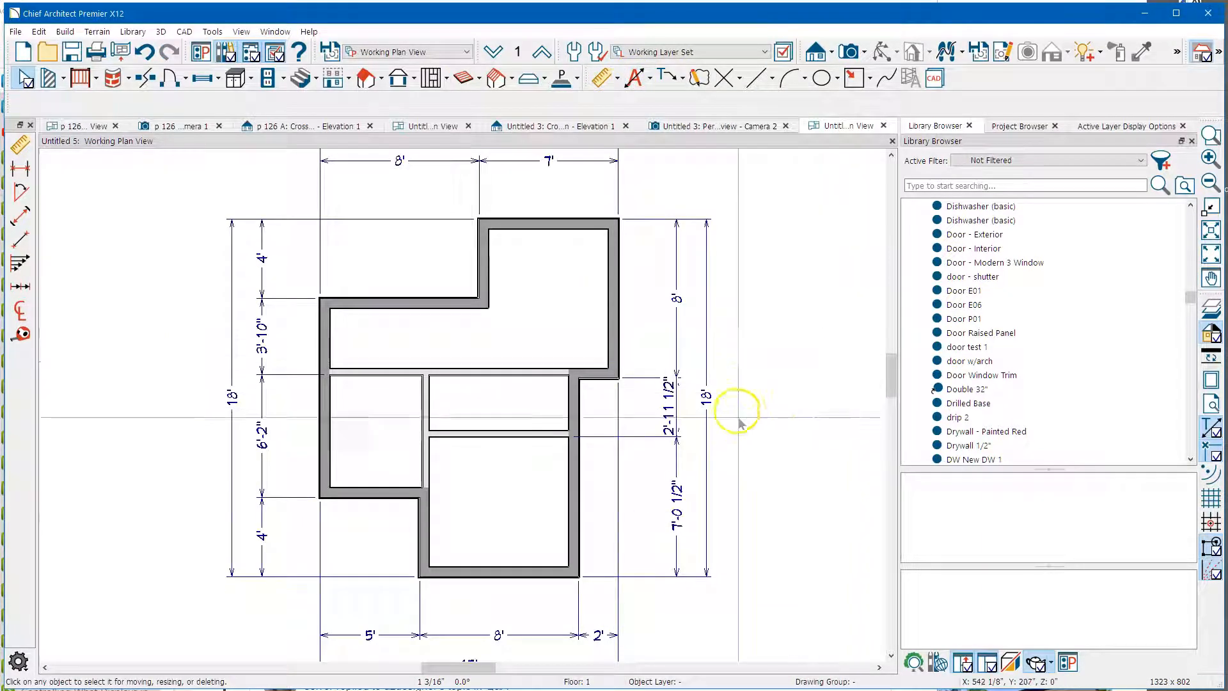
scroll(745, 381, down, 1)
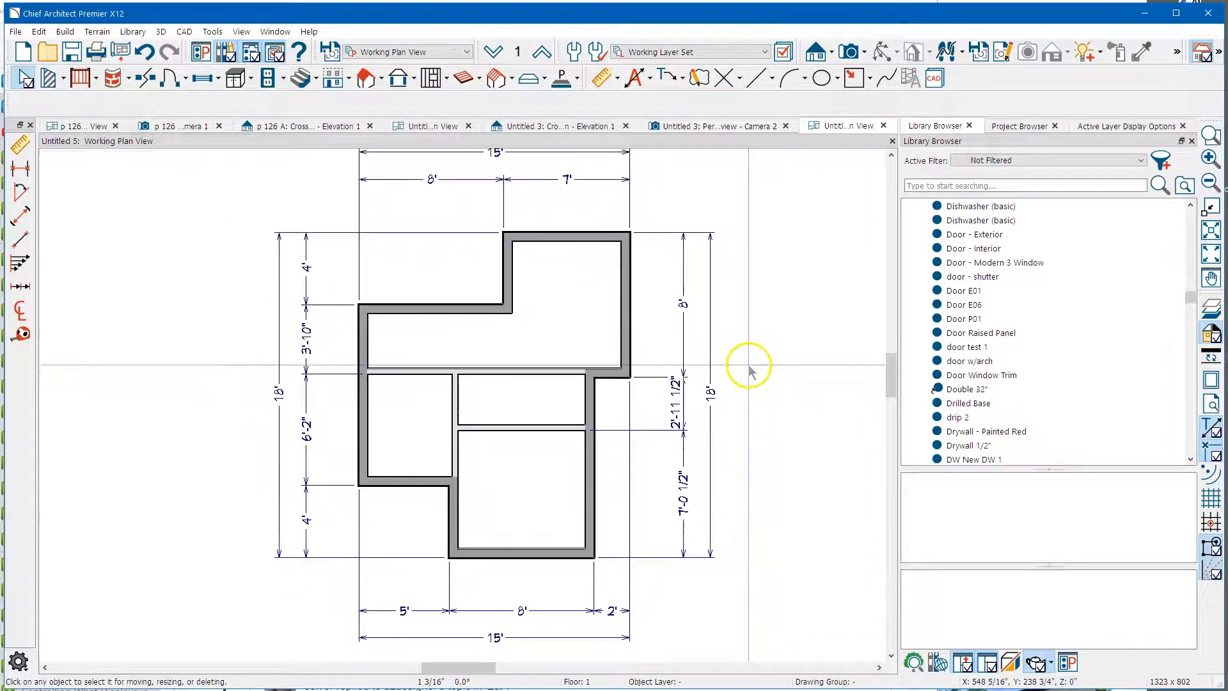
- Move the upper-left horizontal exterior wall by setting its dimension to the interior wall below to 48"
click(392, 306)
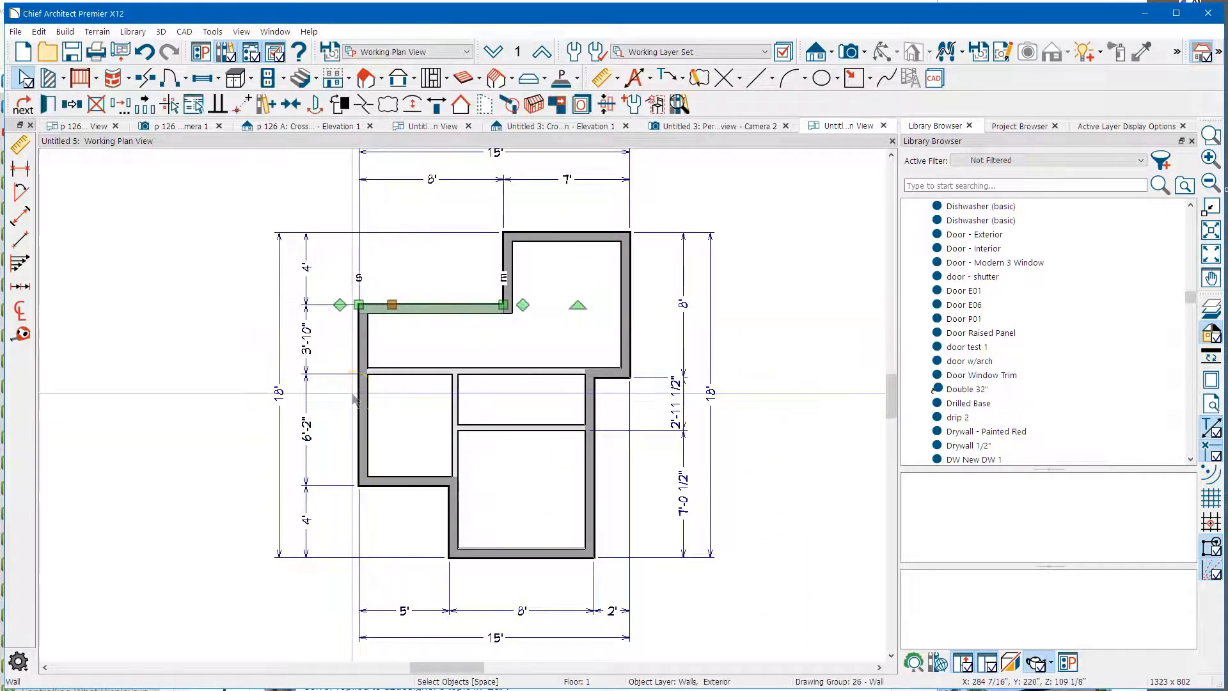
scroll(243, 332, up, 1)
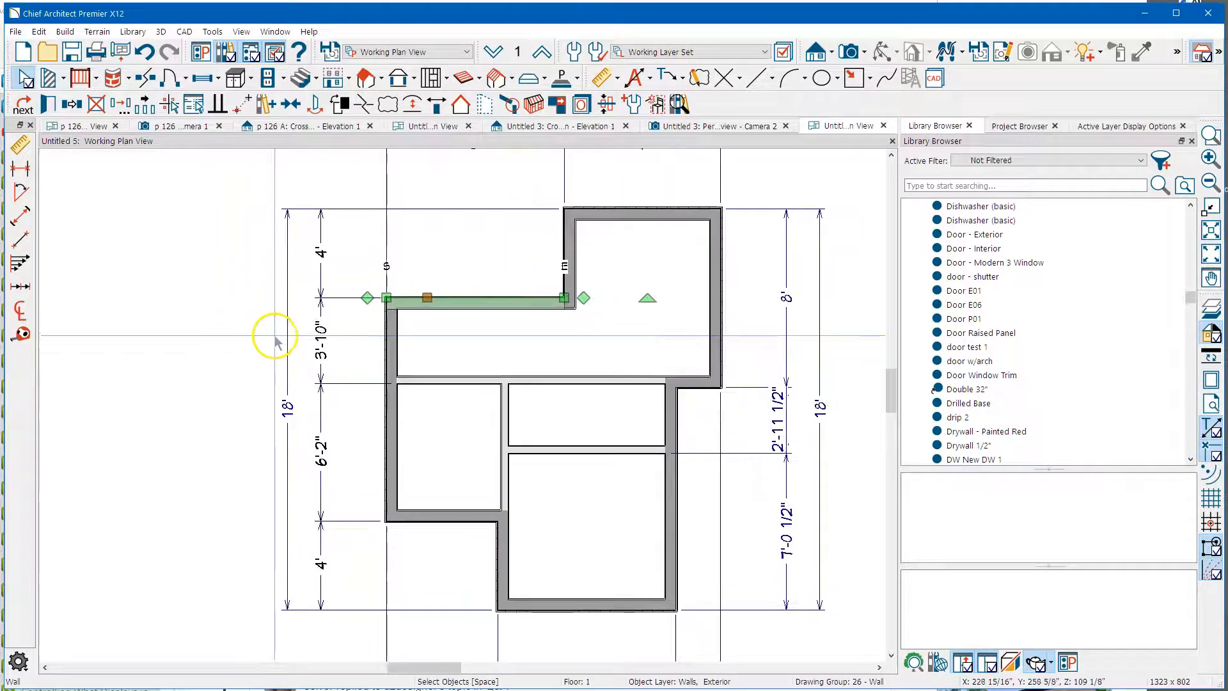
click(323, 348)
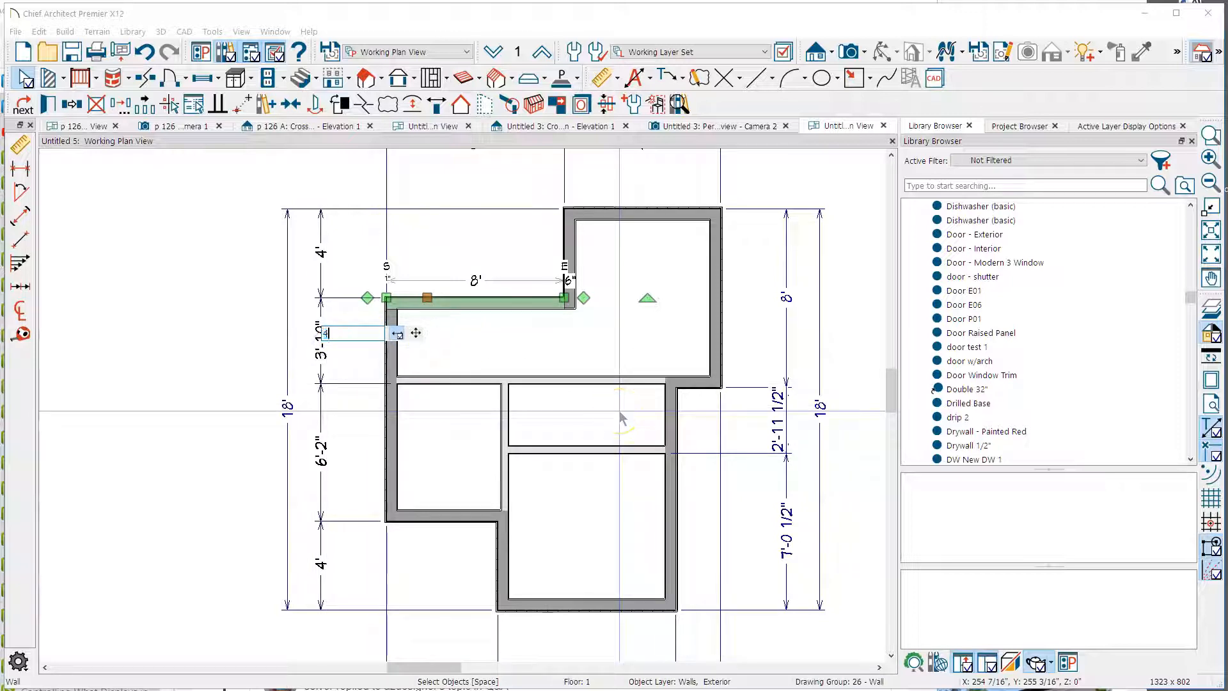
text(48)
key(Return)
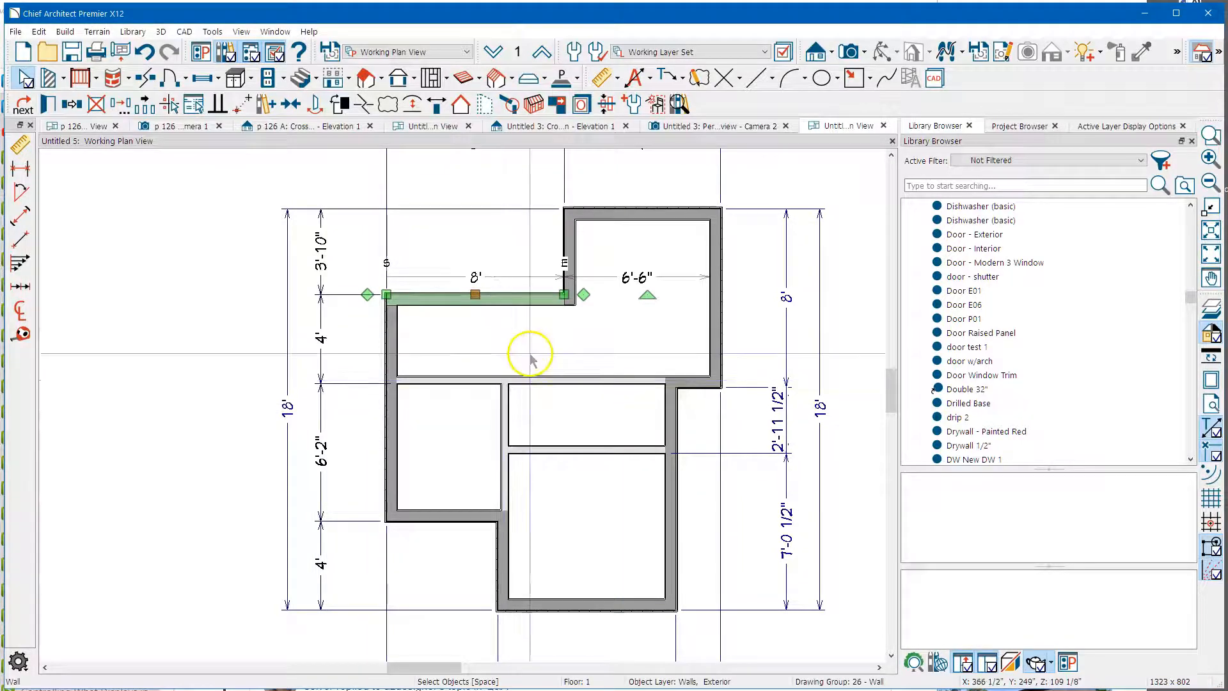
scroll(439, 431, down, 1)
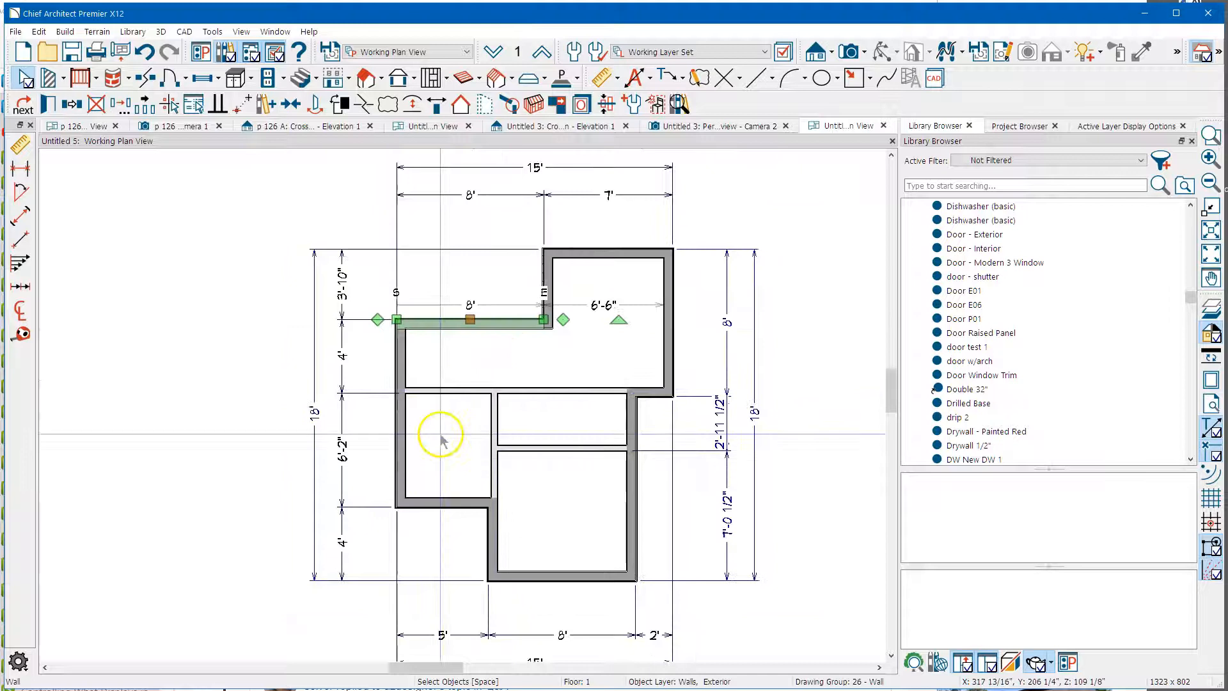
- Move the vertical exterior wall at the upper step by setting its dimension from the left exterior wall to 9'
click(549, 279)
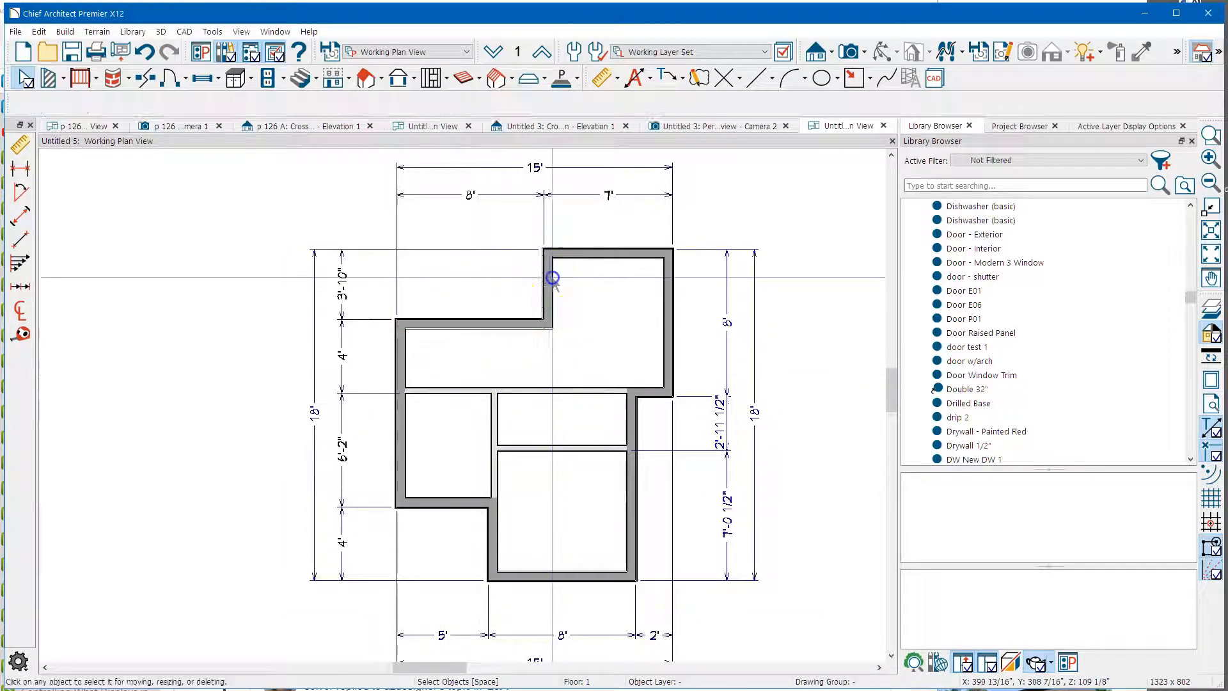
click(470, 197)
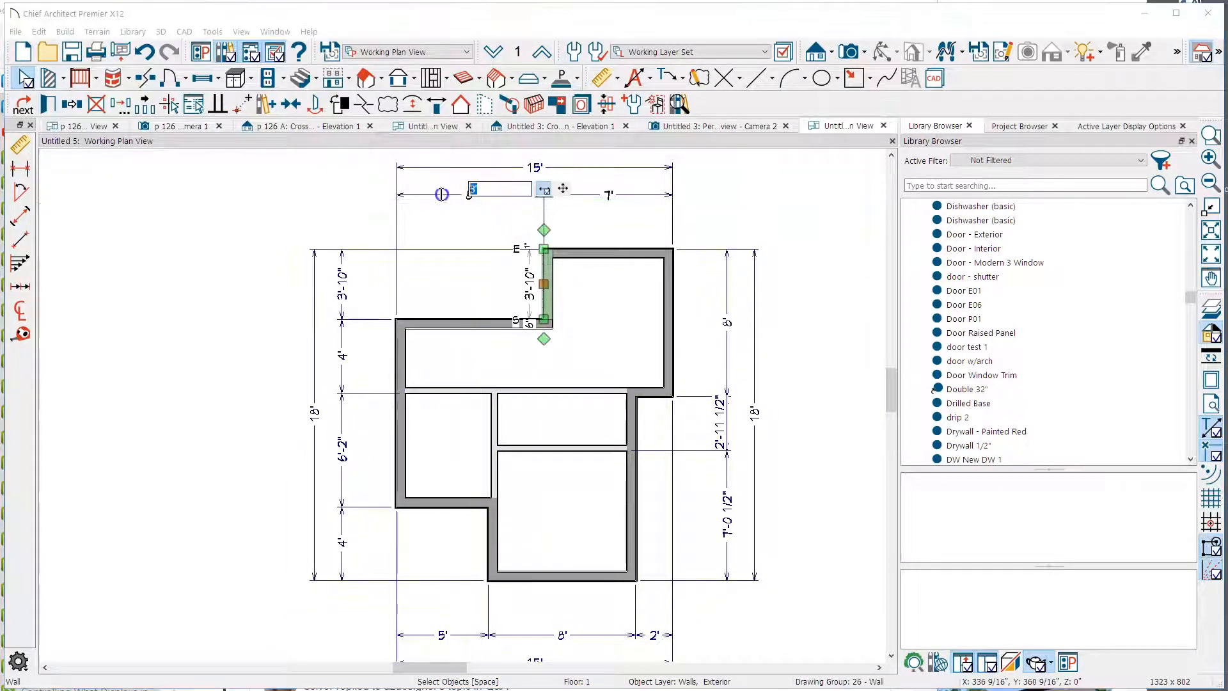
text(9)
key(Return)
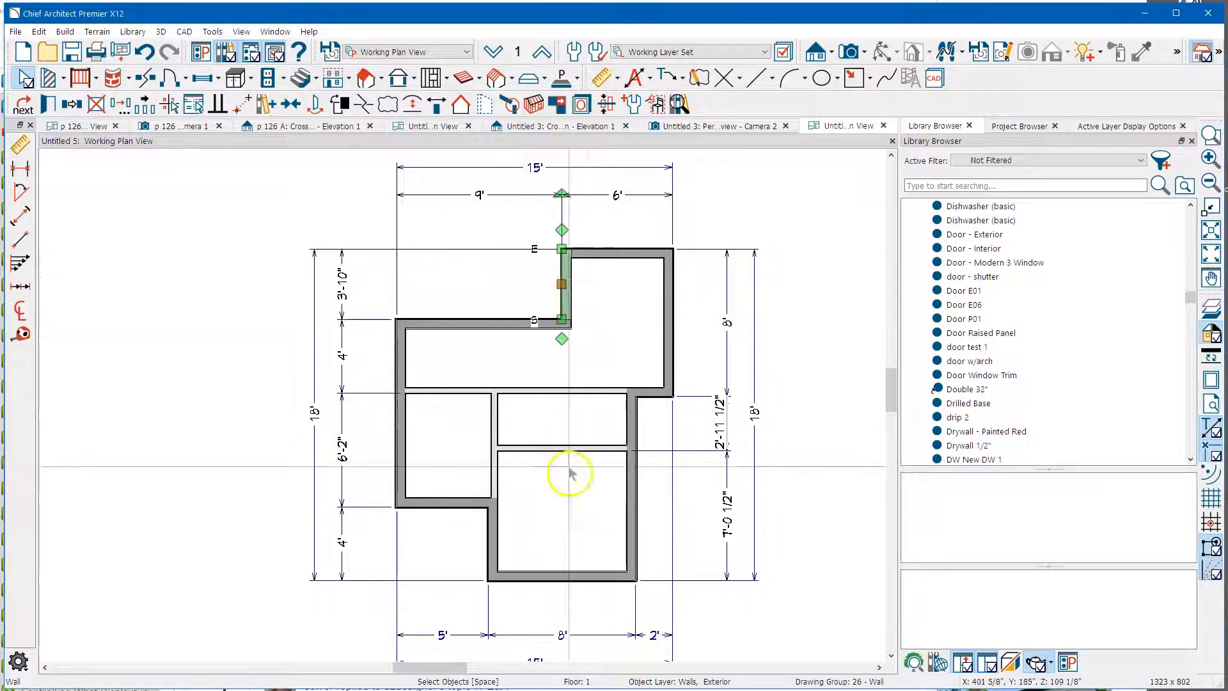
- Select the short horizontal exterior wall at the right step and set the plan's overall width dimension to 16'
click(649, 396)
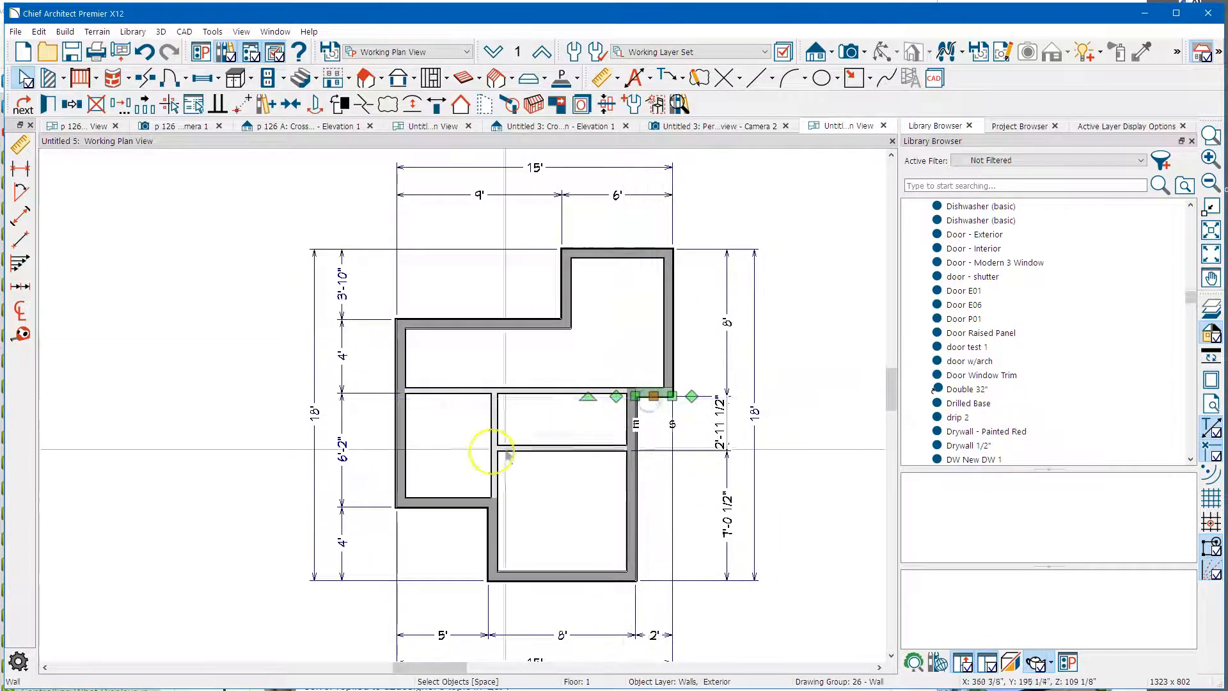
scroll(466, 453, down, 2)
scroll(683, 445, up, 2)
scroll(656, 412, up, 4)
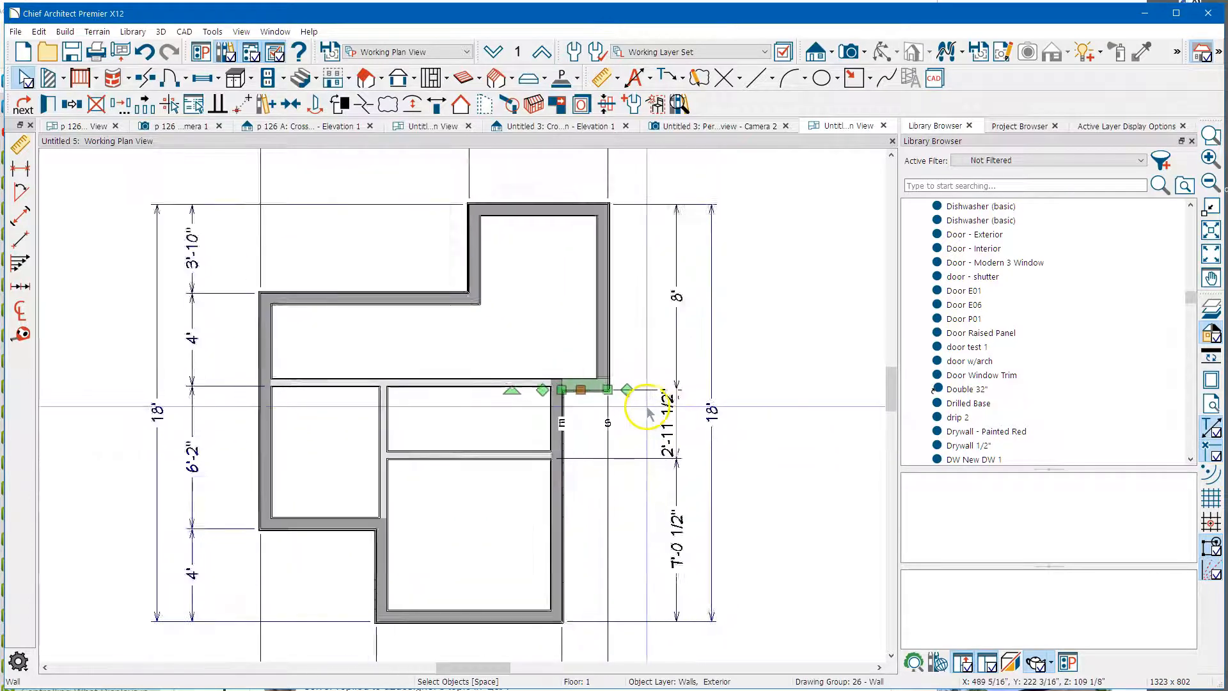
scroll(647, 225, down, 4)
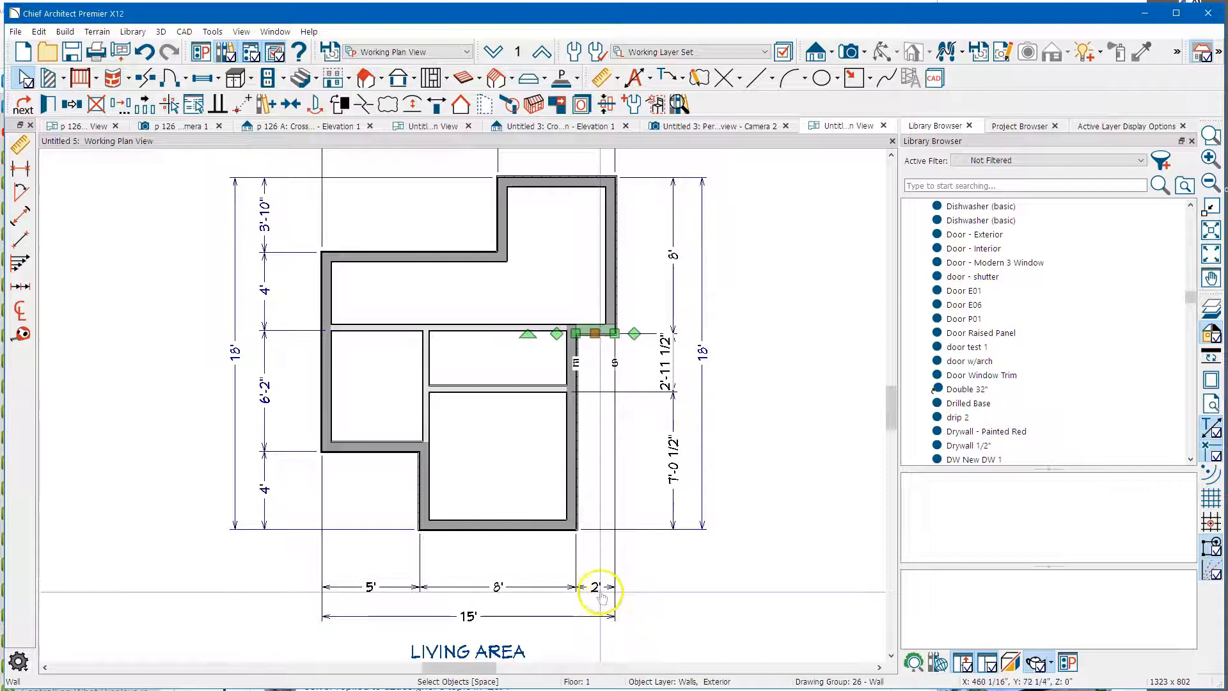
click(468, 618)
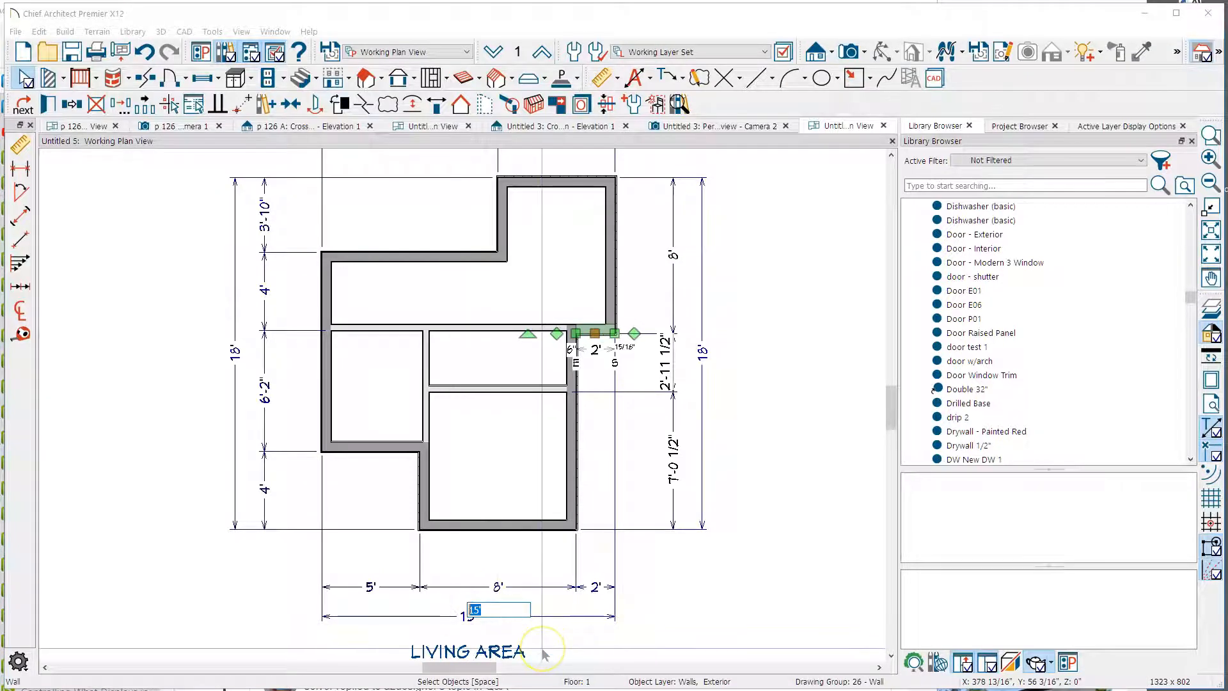
text(16)
key(Return)
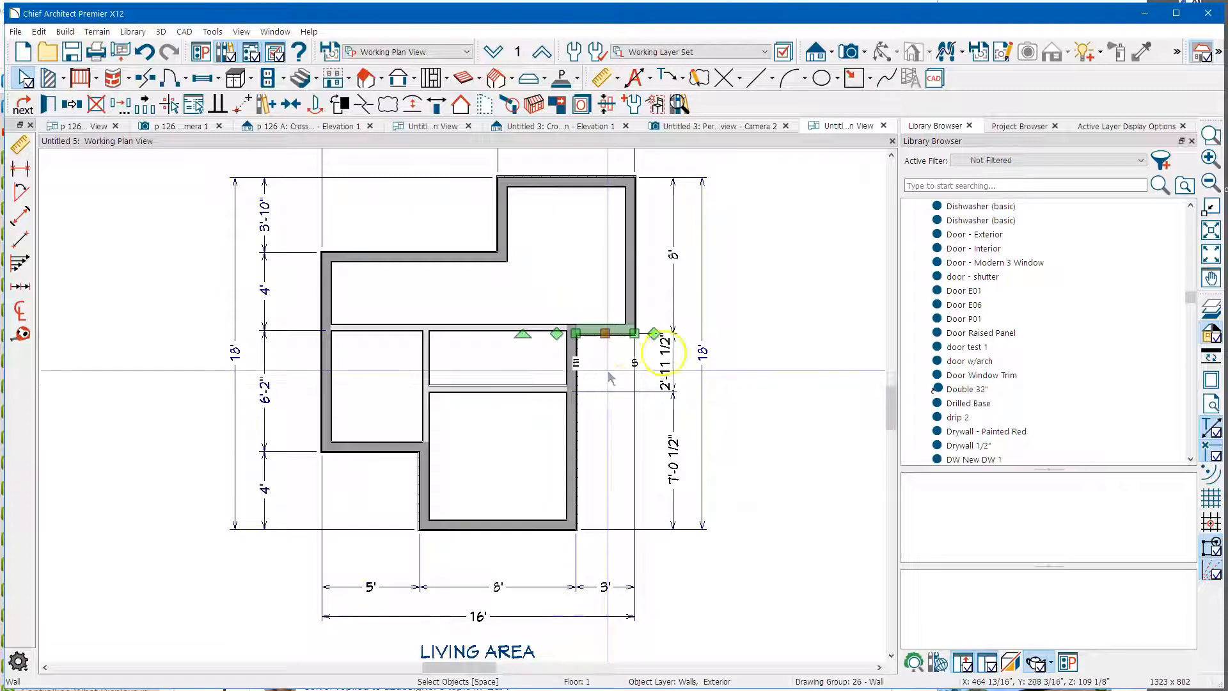
click(757, 320)
middle_drag(757, 348, 767, 360)
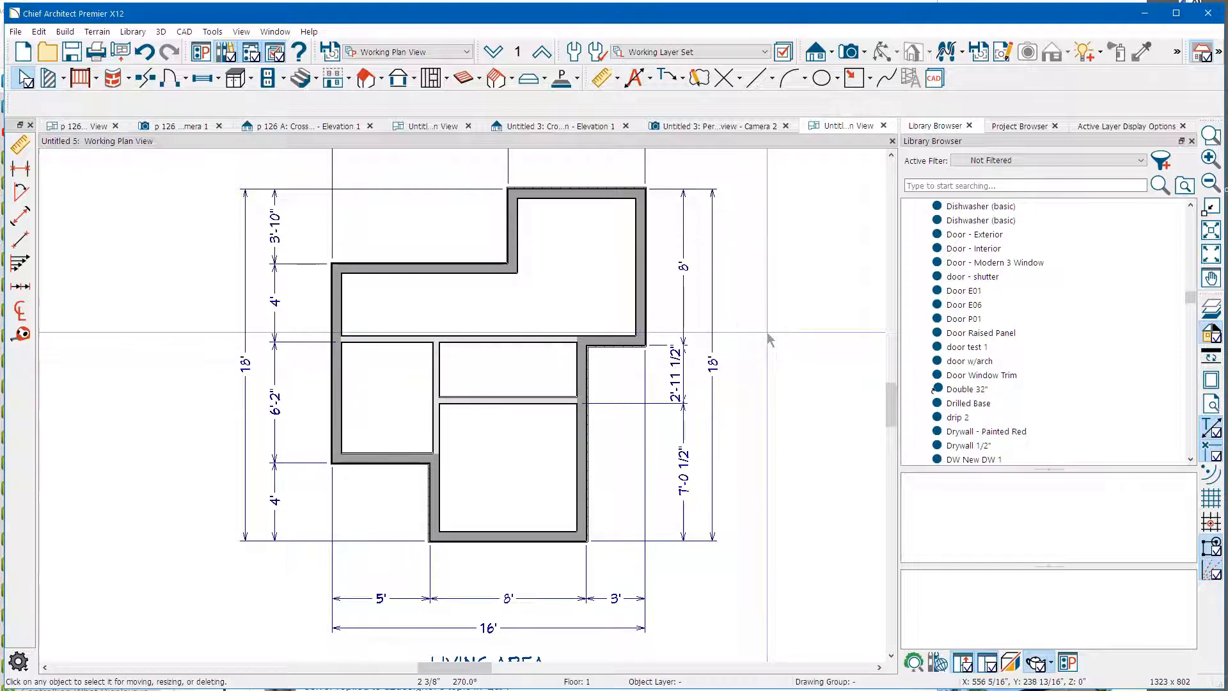
- Hide the automatic dimensions by turning off the display of their layer, Dimensions, Automatic, in the Working Layer Set
scroll(775, 324, down, 1)
middle_drag(777, 325, 748, 348)
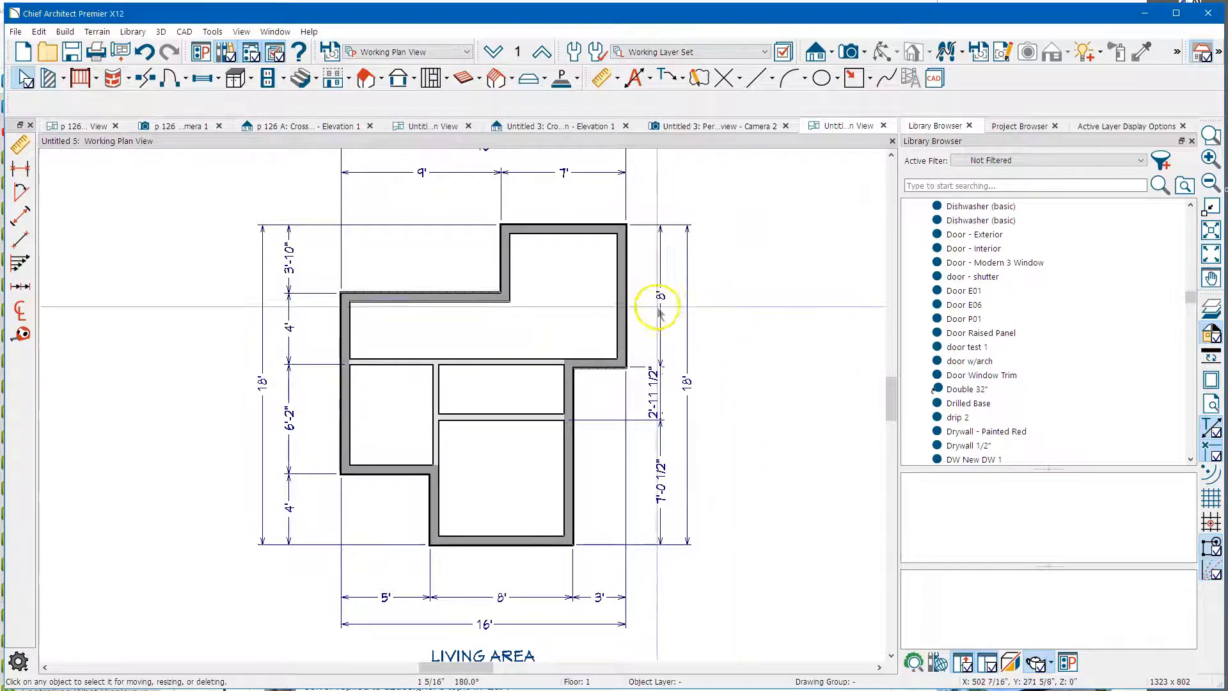
click(1090, 128)
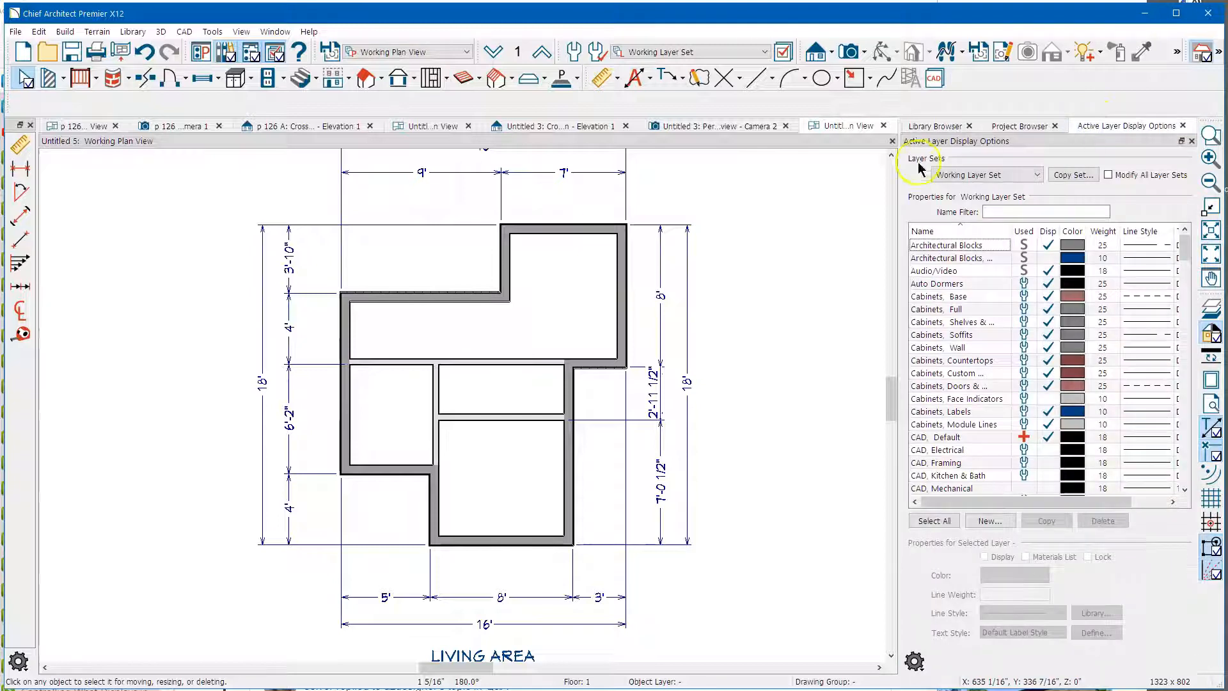
click(689, 340)
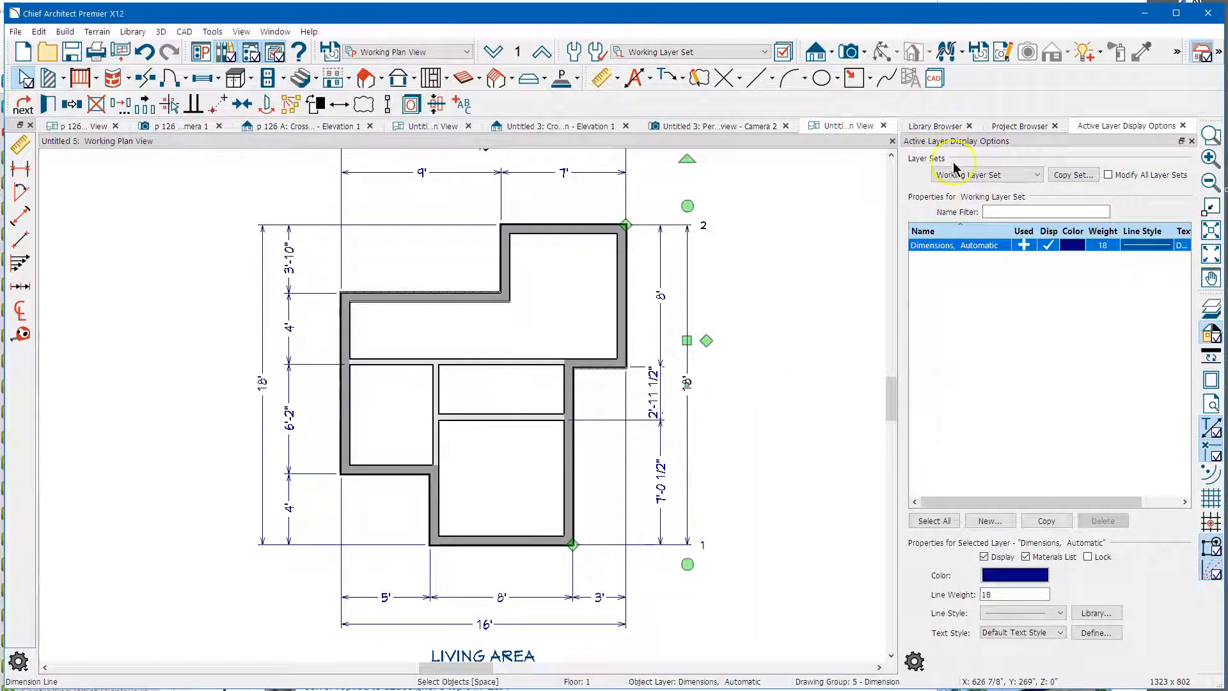
click(1048, 246)
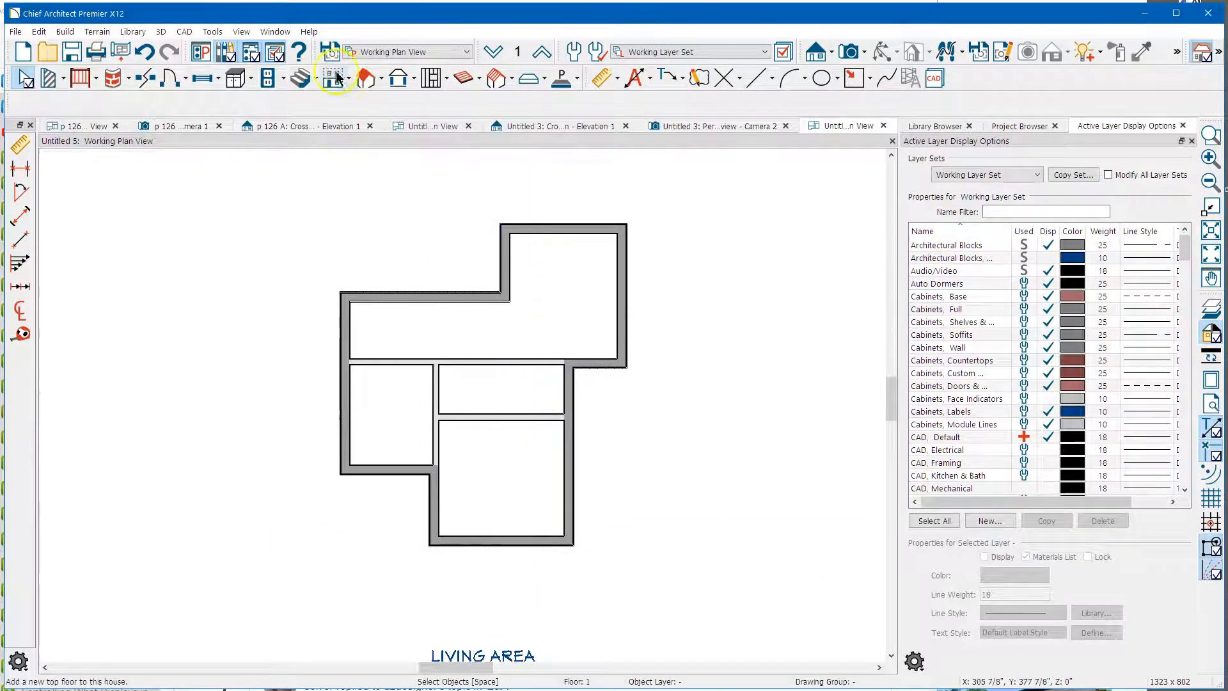
- Open the full layer display options for the Working Layer Set, then close them without changes
click(213, 32)
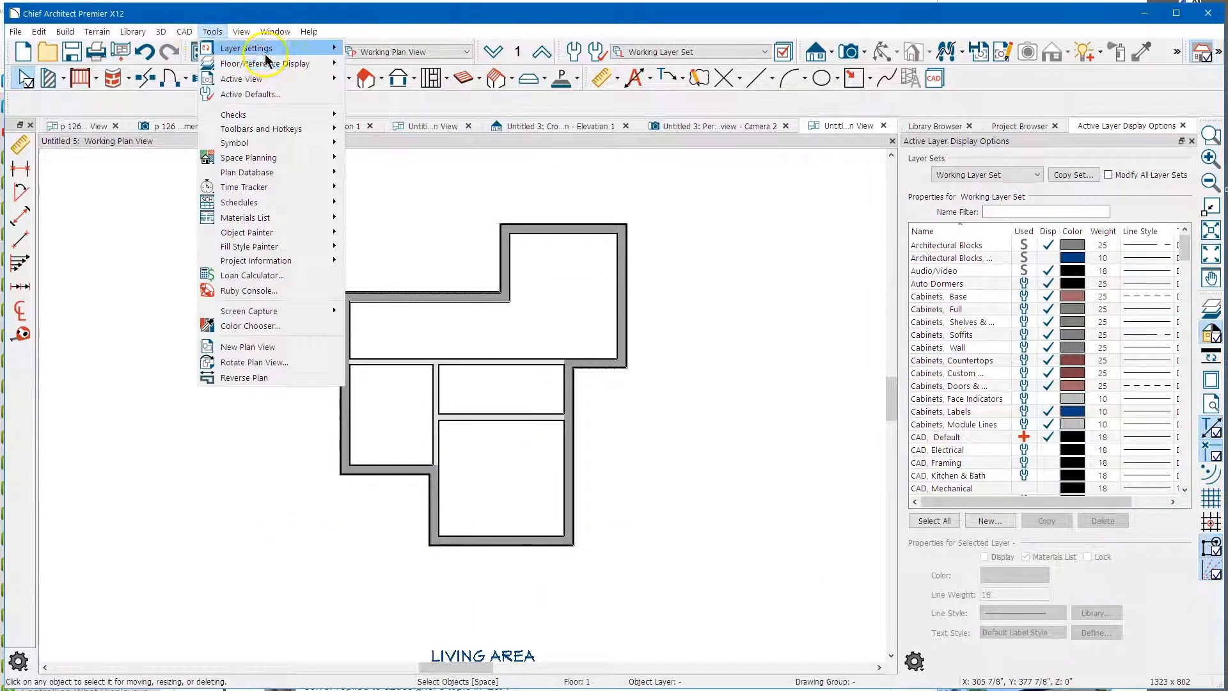
mouse_move(269, 48)
click(396, 50)
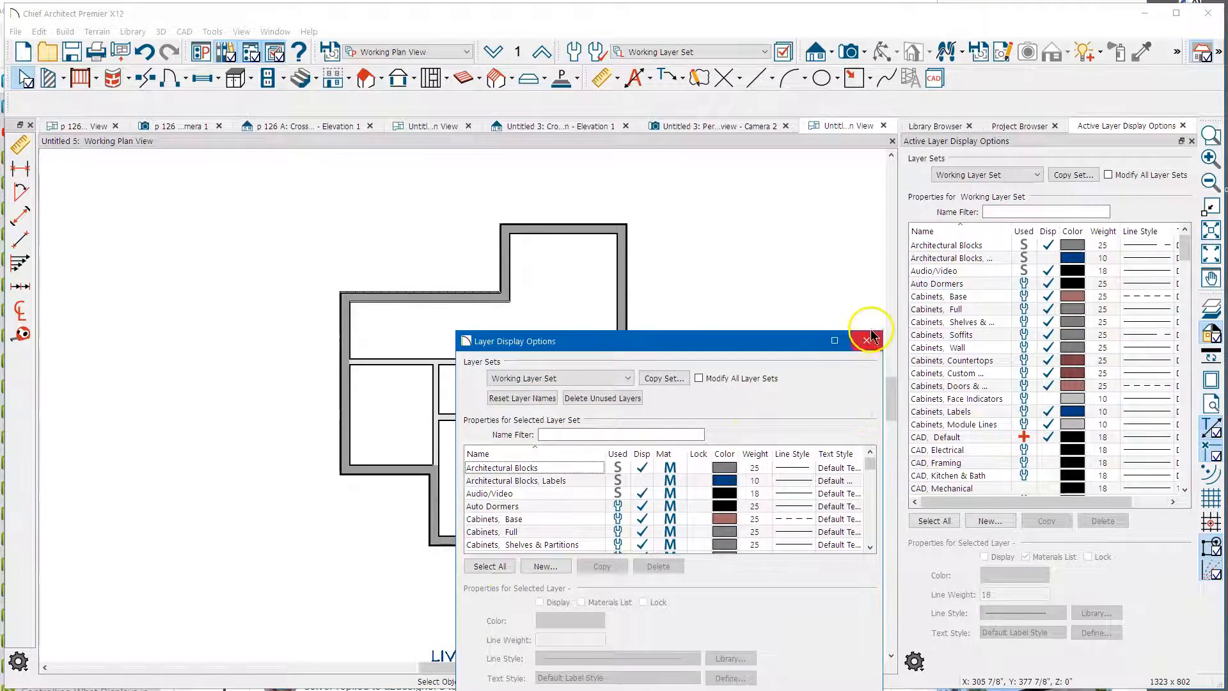
click(868, 341)
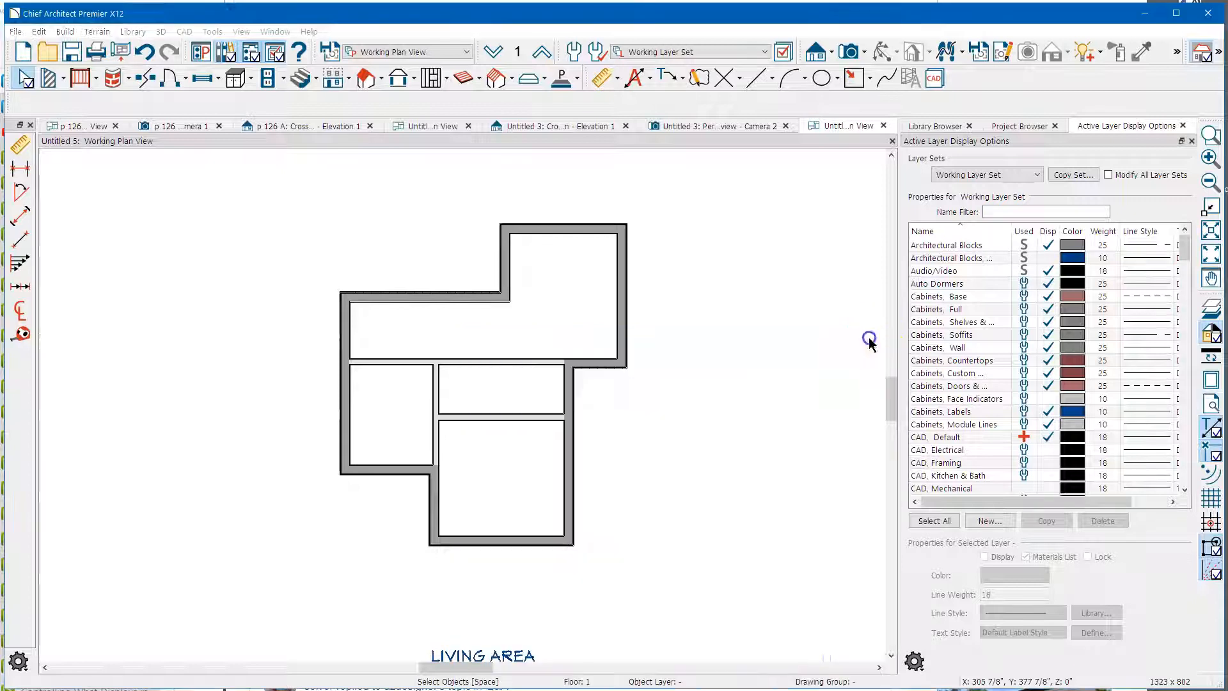
- Select the upper-left horizontal exterior wall and examine the dimensions around the plan while the automatic dimension layer is hidden
scroll(432, 338, up, 1)
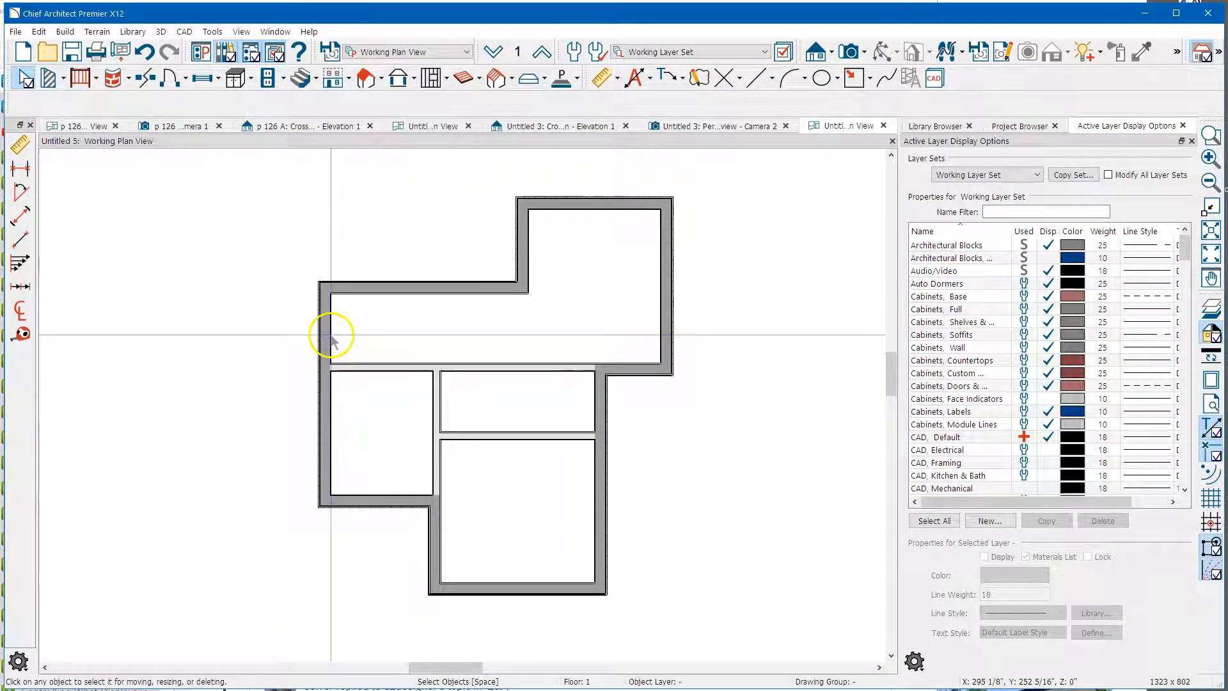
click(388, 286)
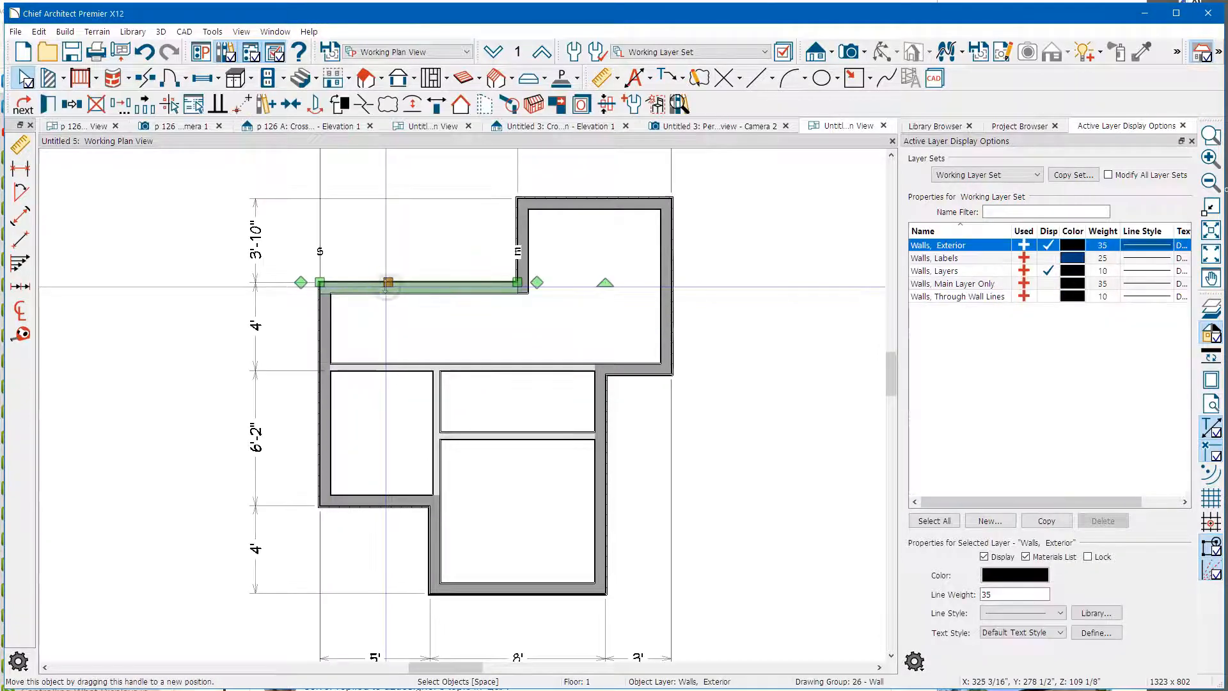
scroll(455, 430, down, 1)
mouse_move(438, 242)
middle_down()
mouse_move(438, 264)
mouse_move(447, 258)
middle_up()
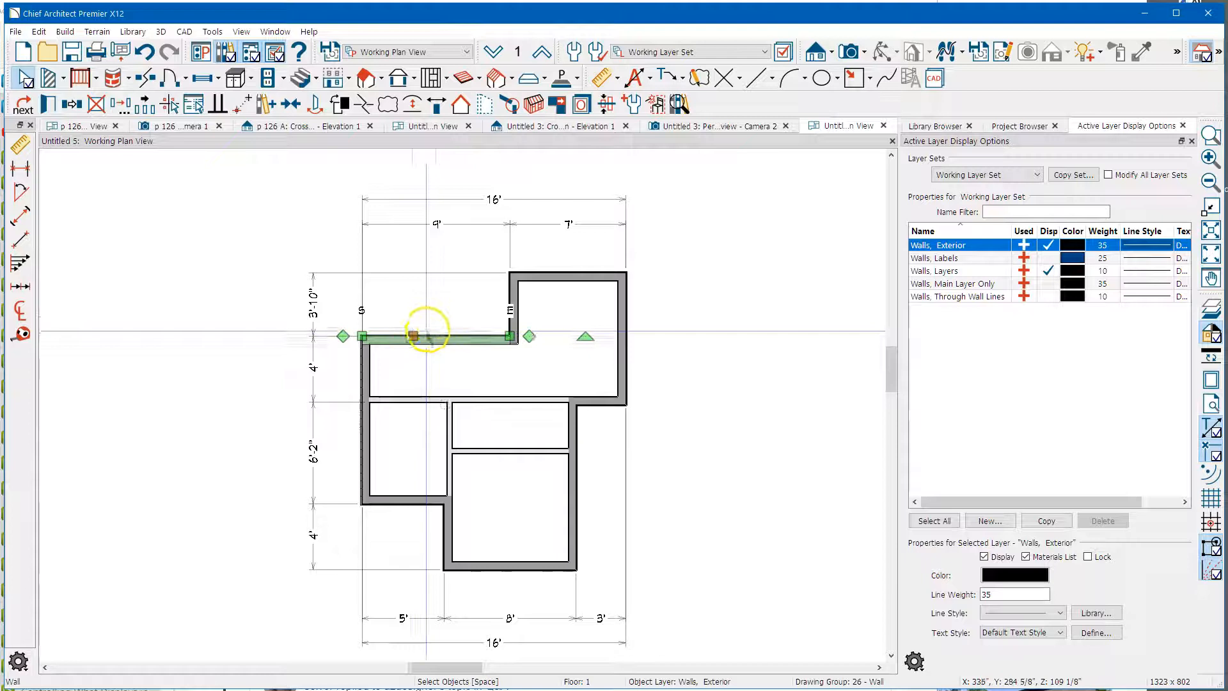
scroll(422, 328, up, 3)
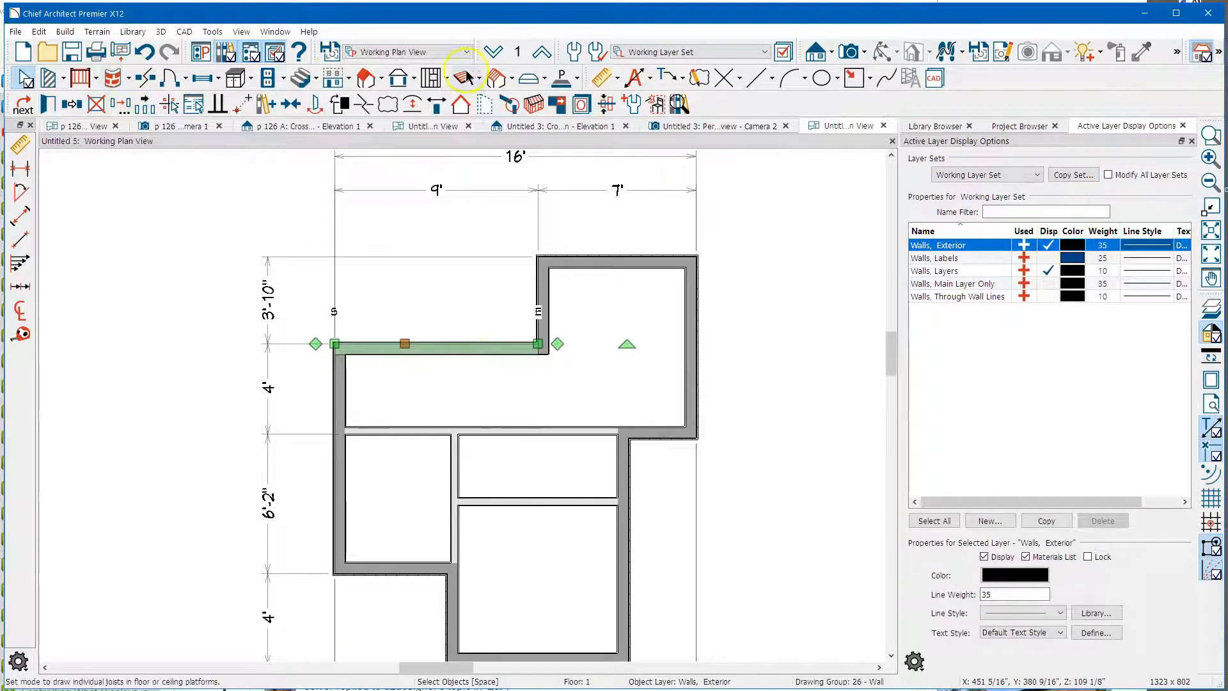
- Open the program preferences and look through the CAD and Edit settings
click(201, 54)
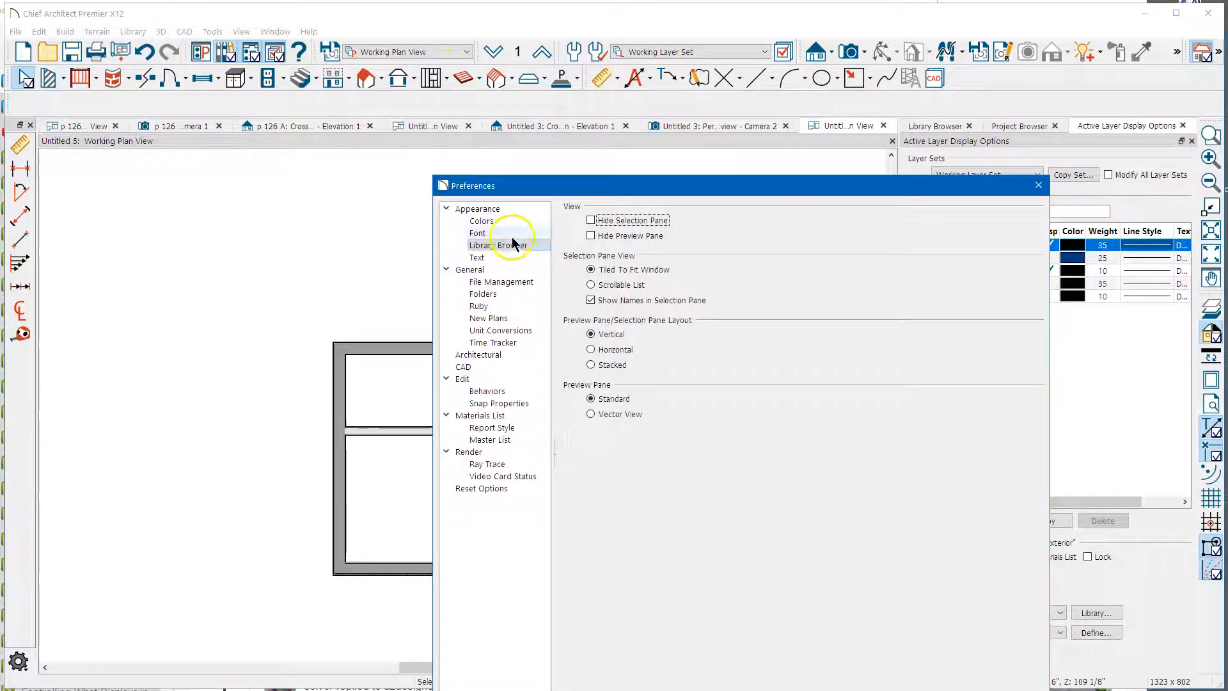
click(512, 369)
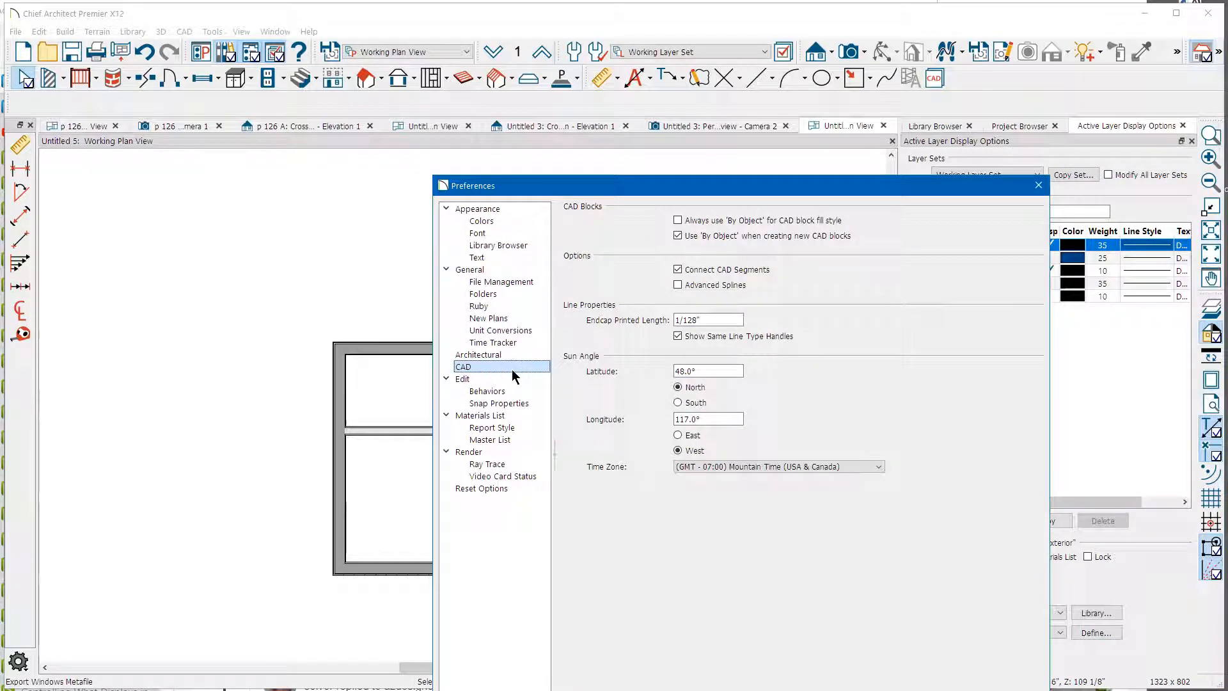
click(516, 378)
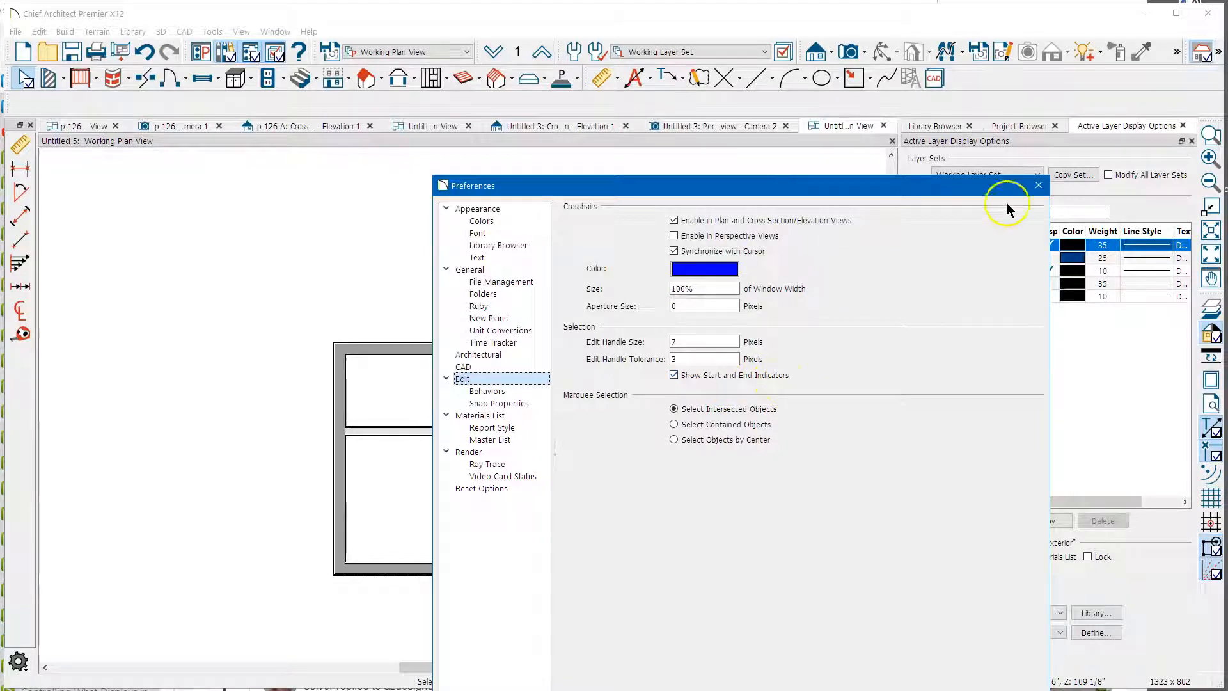
- Close the program preferences and select the long horizontal interior wall to examine its dimensions
click(1039, 185)
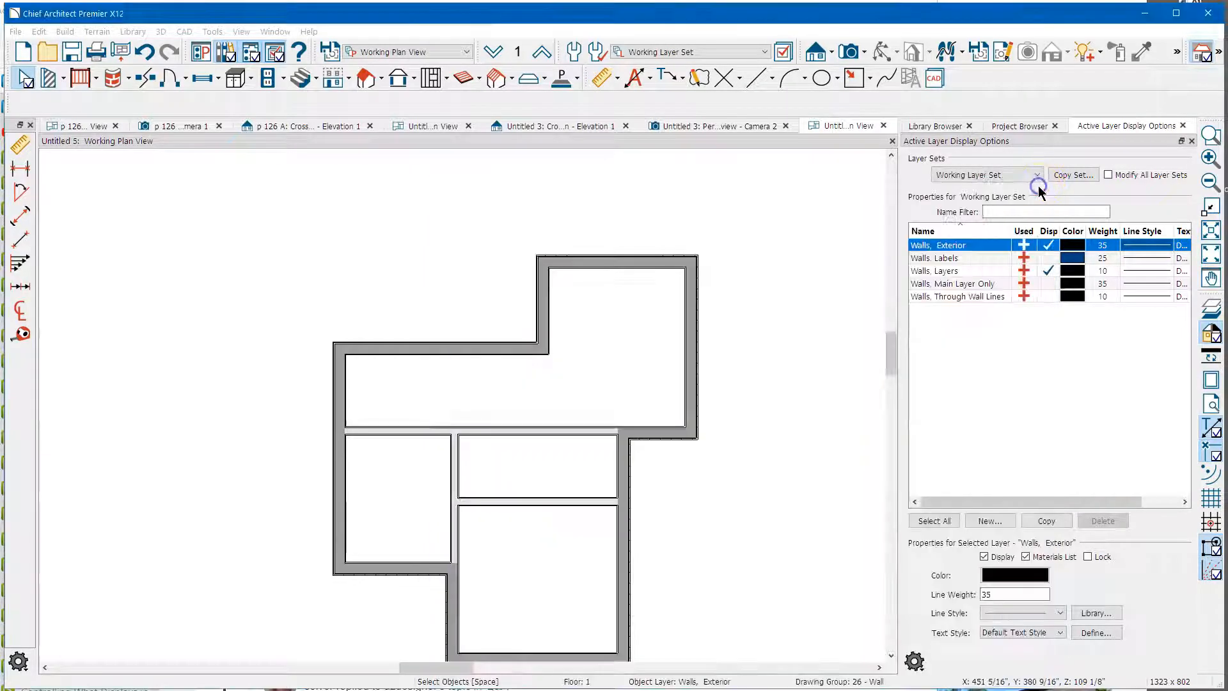
middle_drag(502, 356, 478, 301)
click(481, 358)
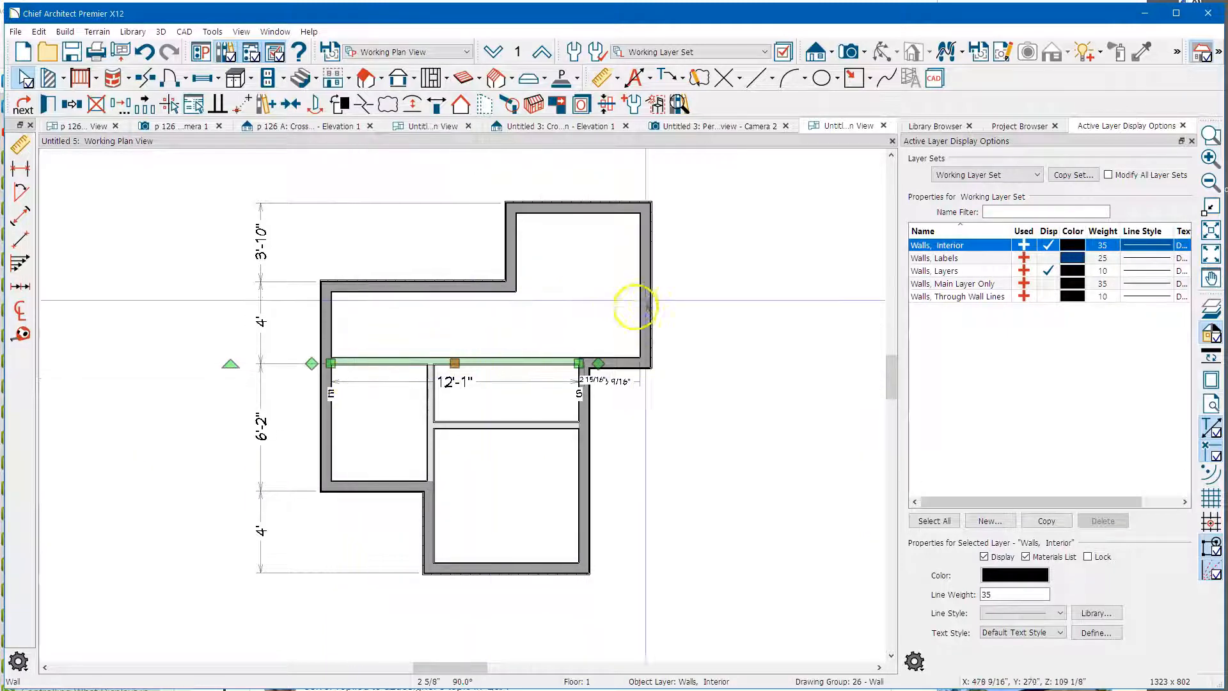
- Lengthen the upper-right vertical exterior wall to 120 inches with its End locked so it extends upward
click(648, 288)
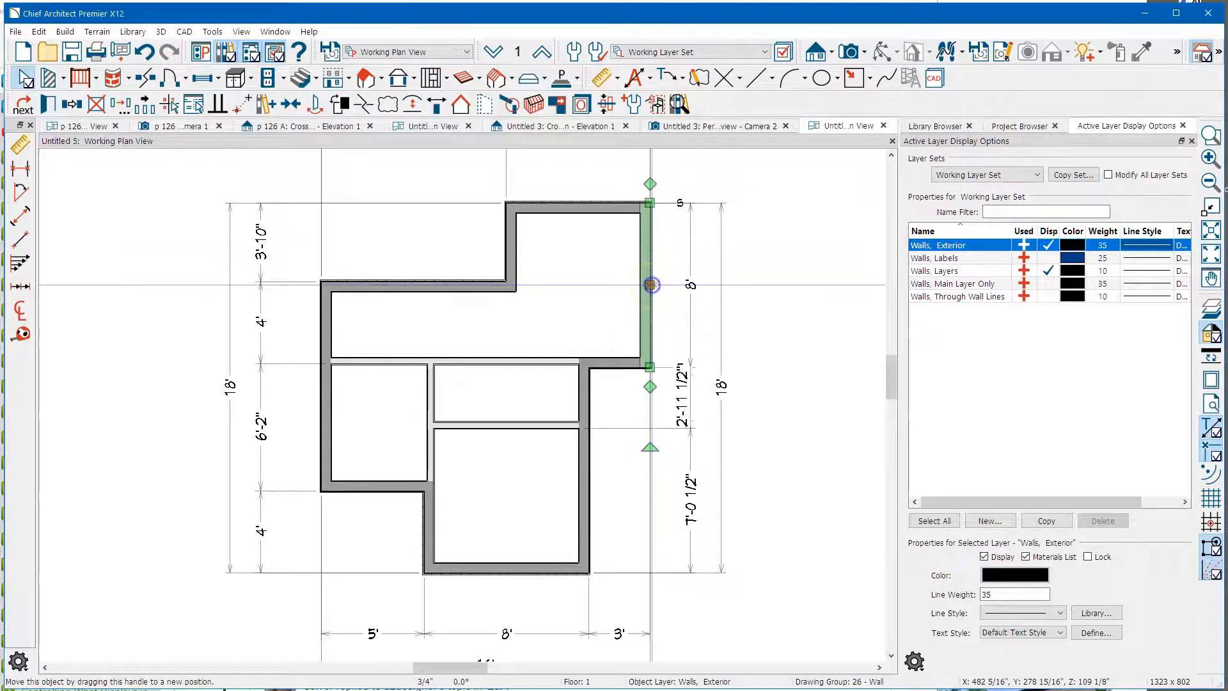
double_click(649, 286)
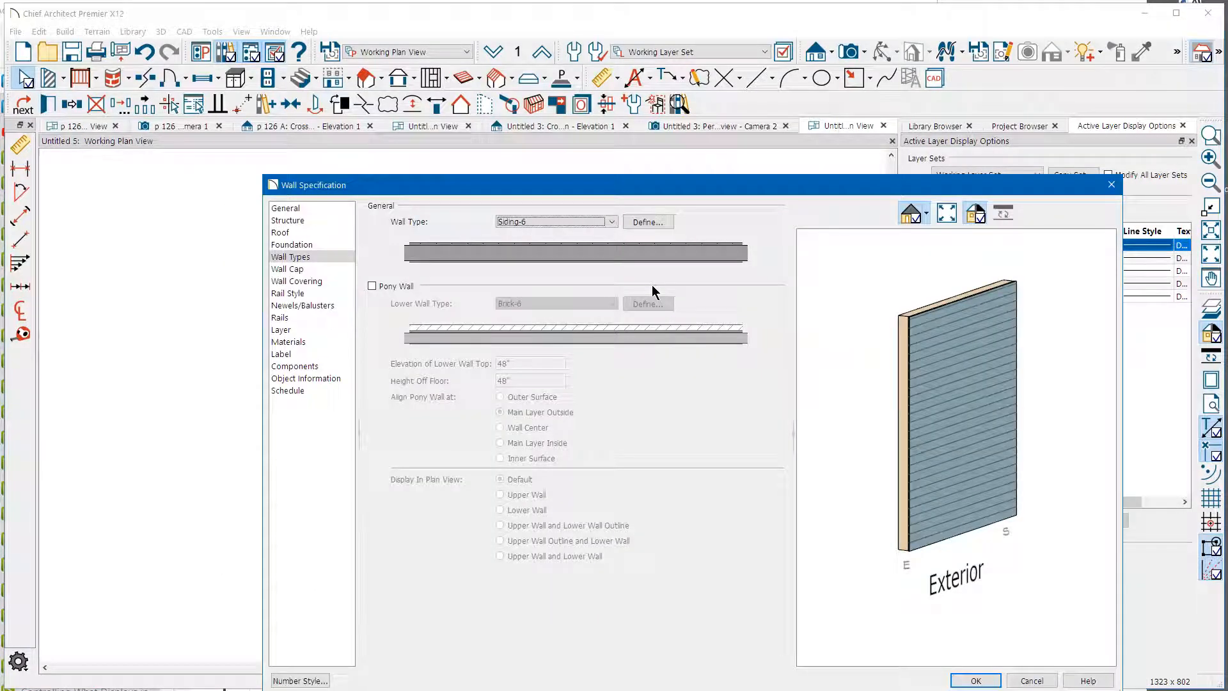
click(328, 210)
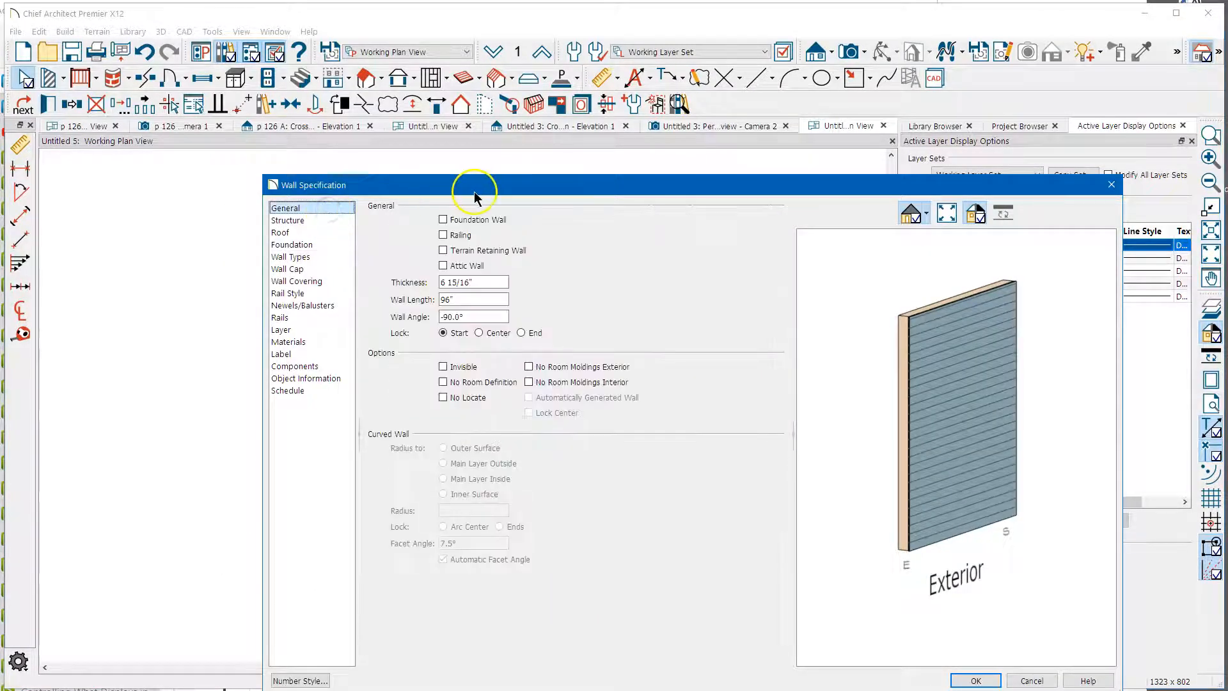
drag(476, 196, 871, 195)
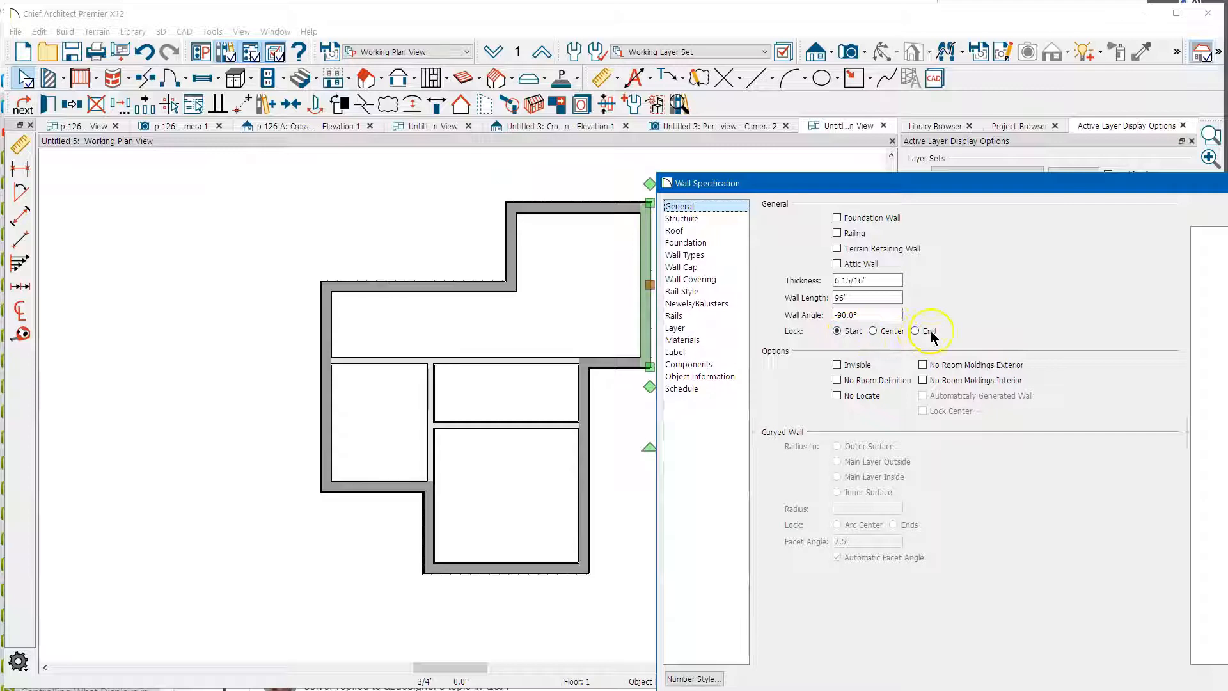
drag(768, 190, 798, 188)
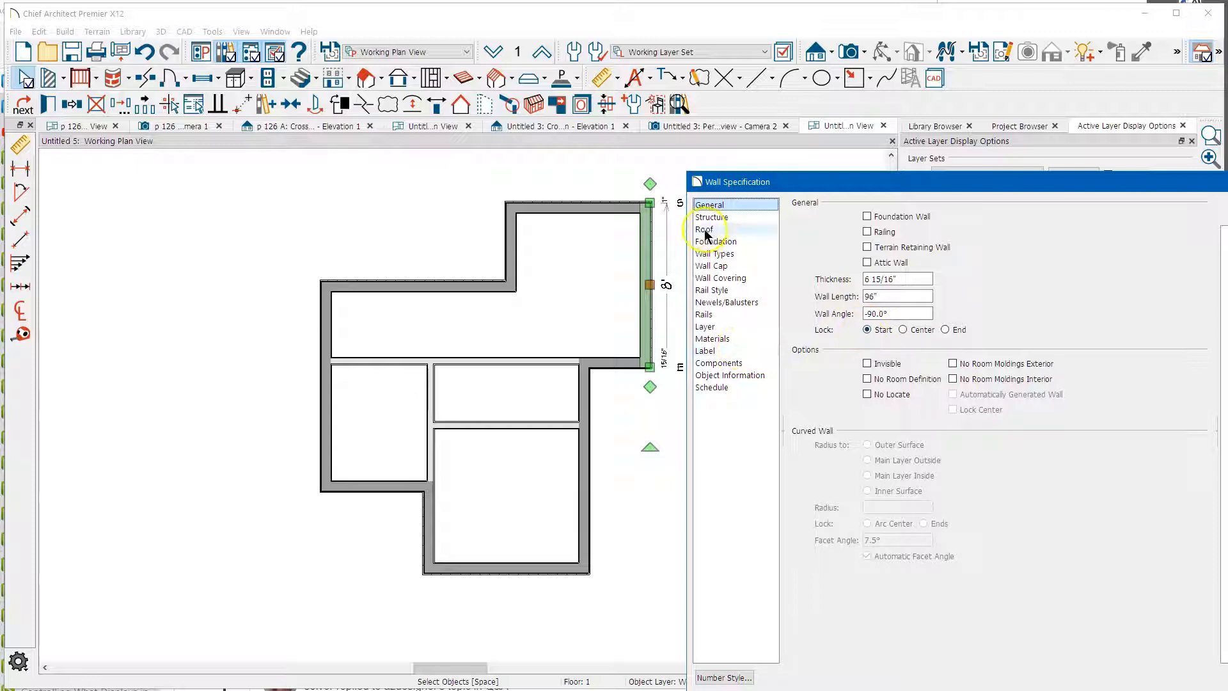
click(945, 329)
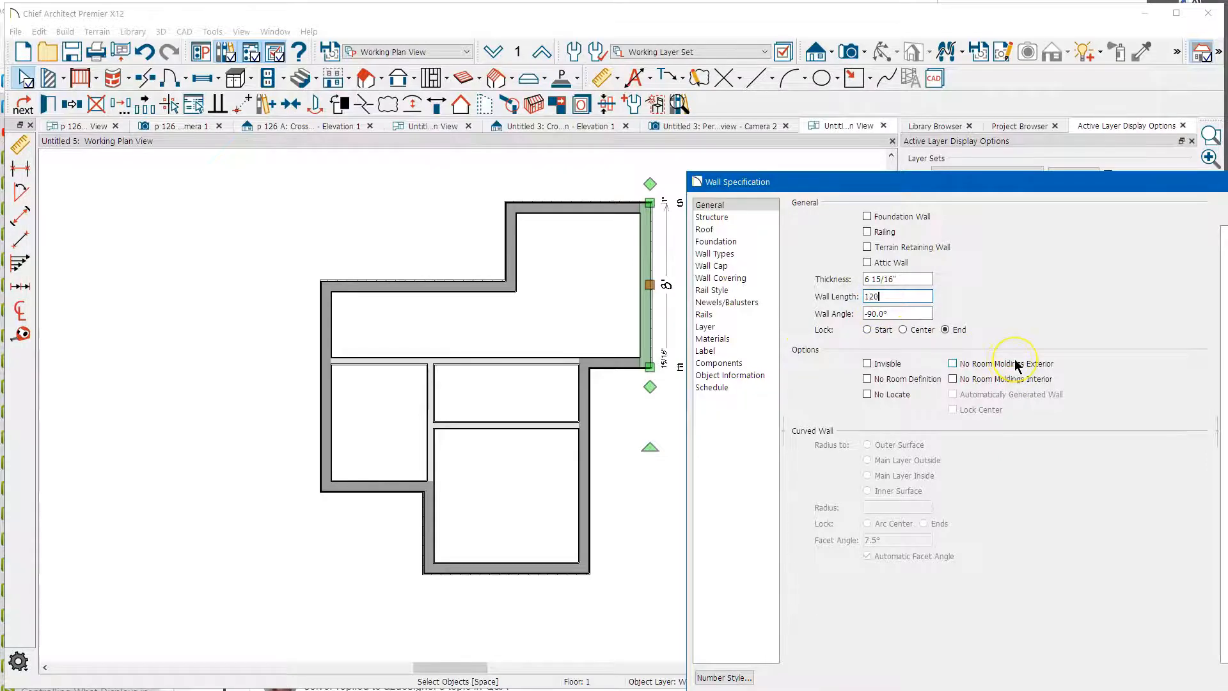
key(Return)
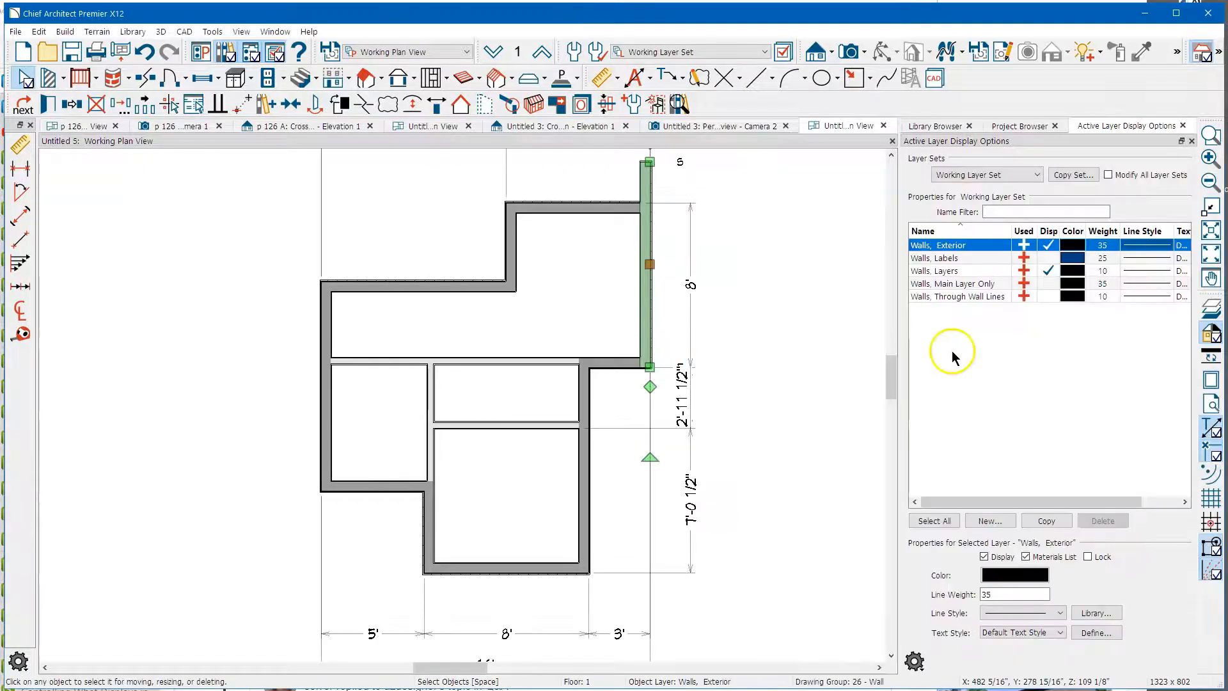
- Move the topmost horizontal exterior wall up to meet the upper end of the lengthened vertical exterior wall, closing the corner
middle_drag(759, 230, 723, 277)
click(614, 377)
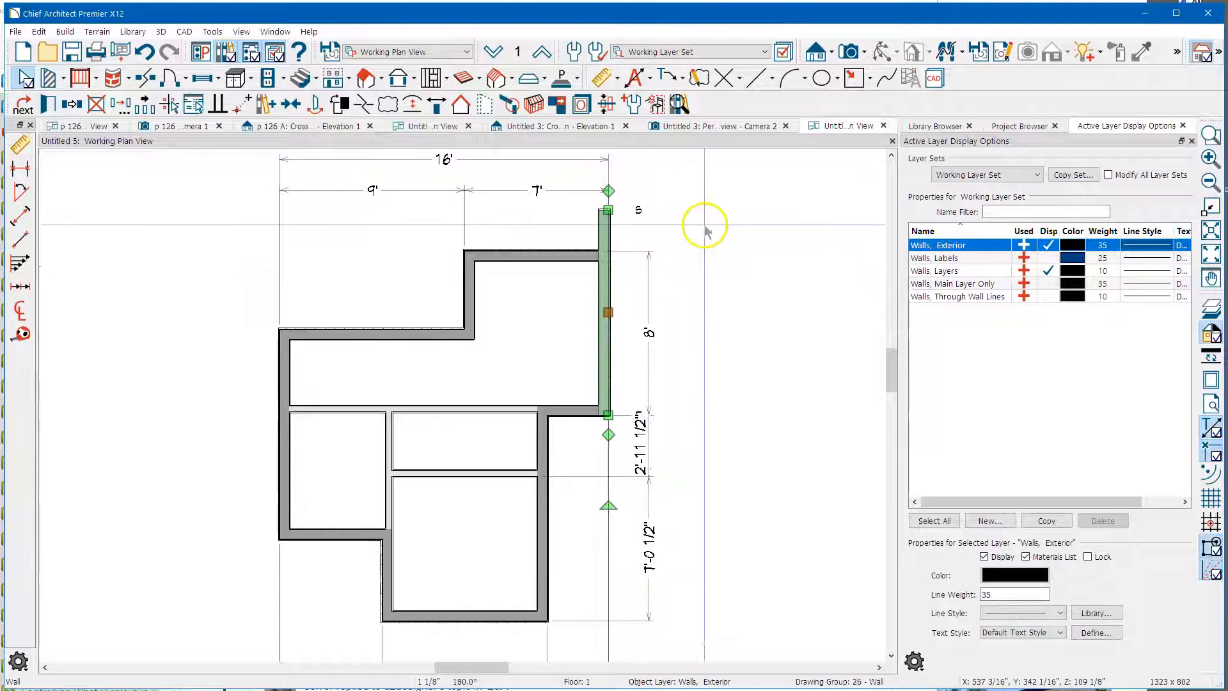
middle_drag(534, 233, 535, 263)
click(534, 289)
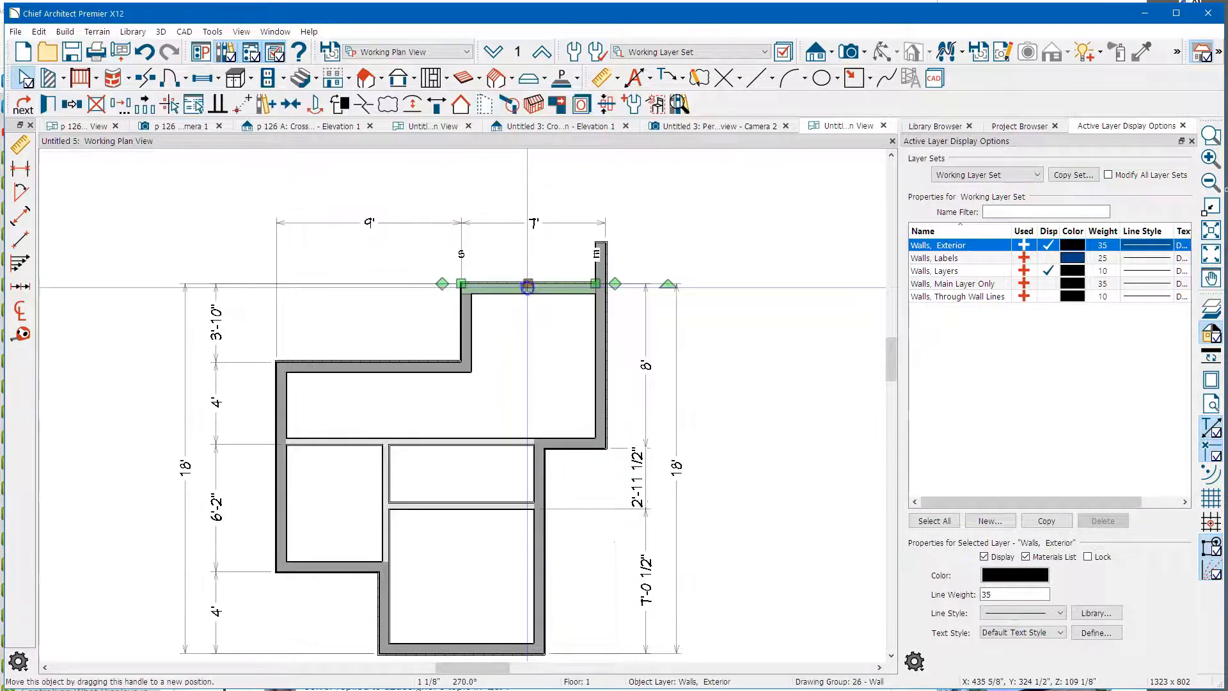
drag(527, 284, 571, 242)
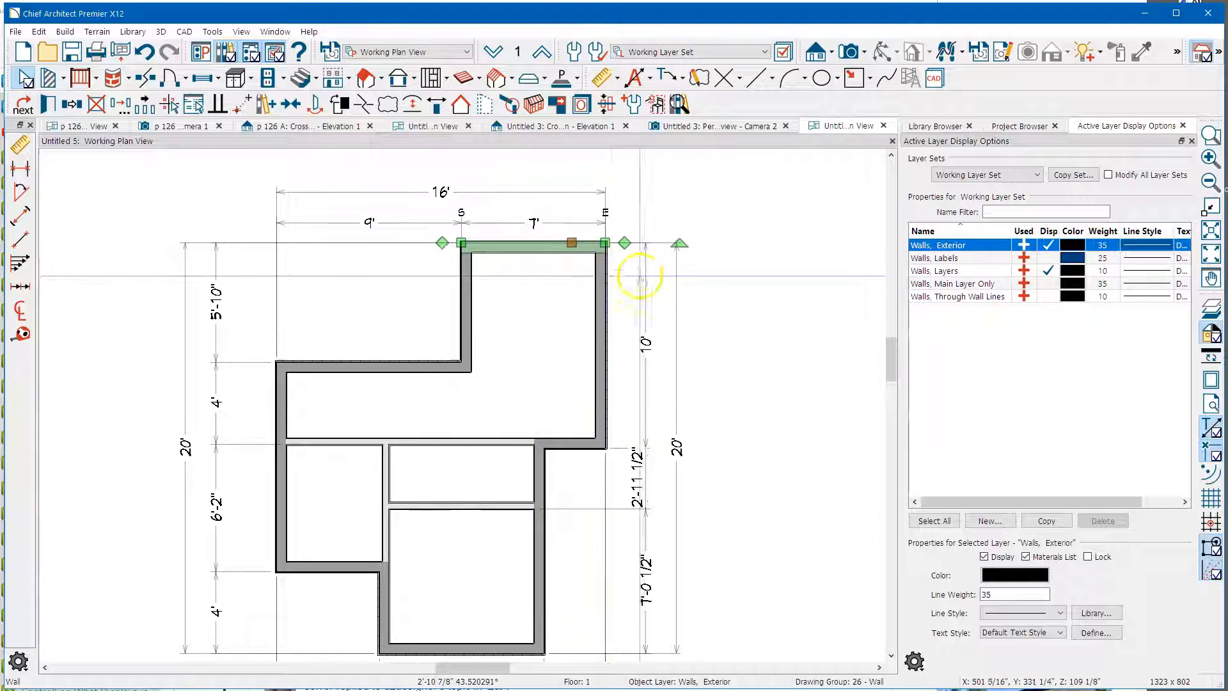
- Select the upper vertical step wall and the upper-left horizontal exterior wall in turn to review the surrounding dimensions, clearing the selection after each
click(463, 287)
scroll(675, 267, down, 2)
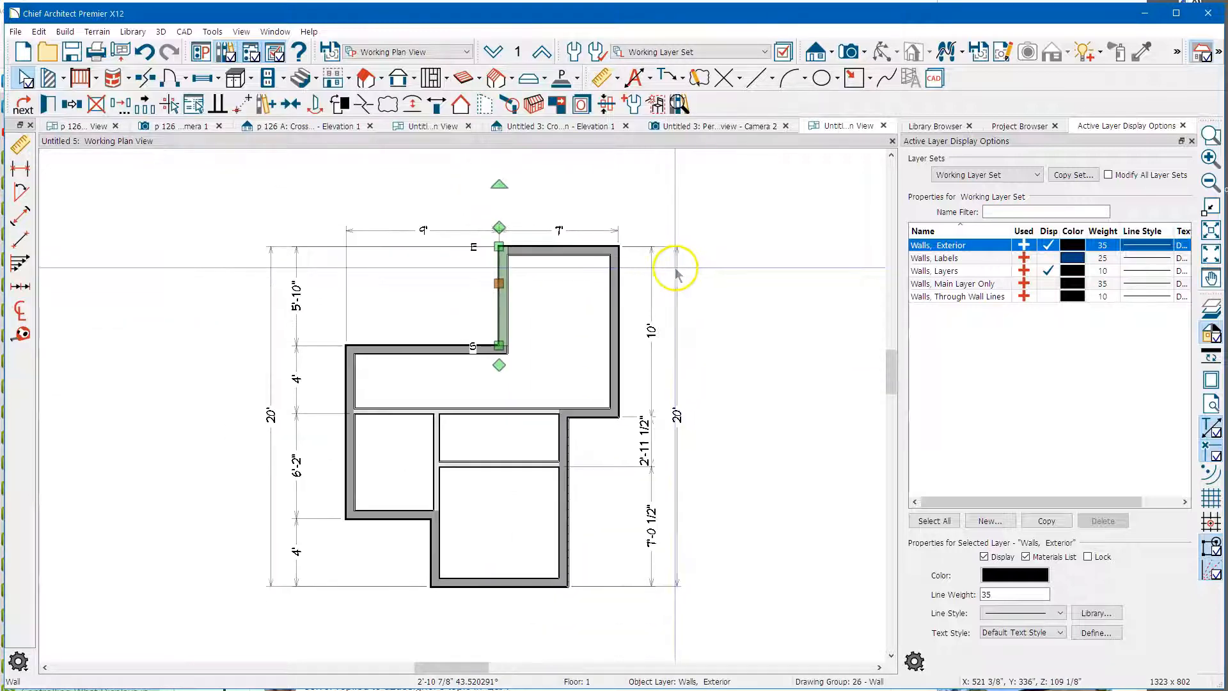
scroll(473, 275, down, 2)
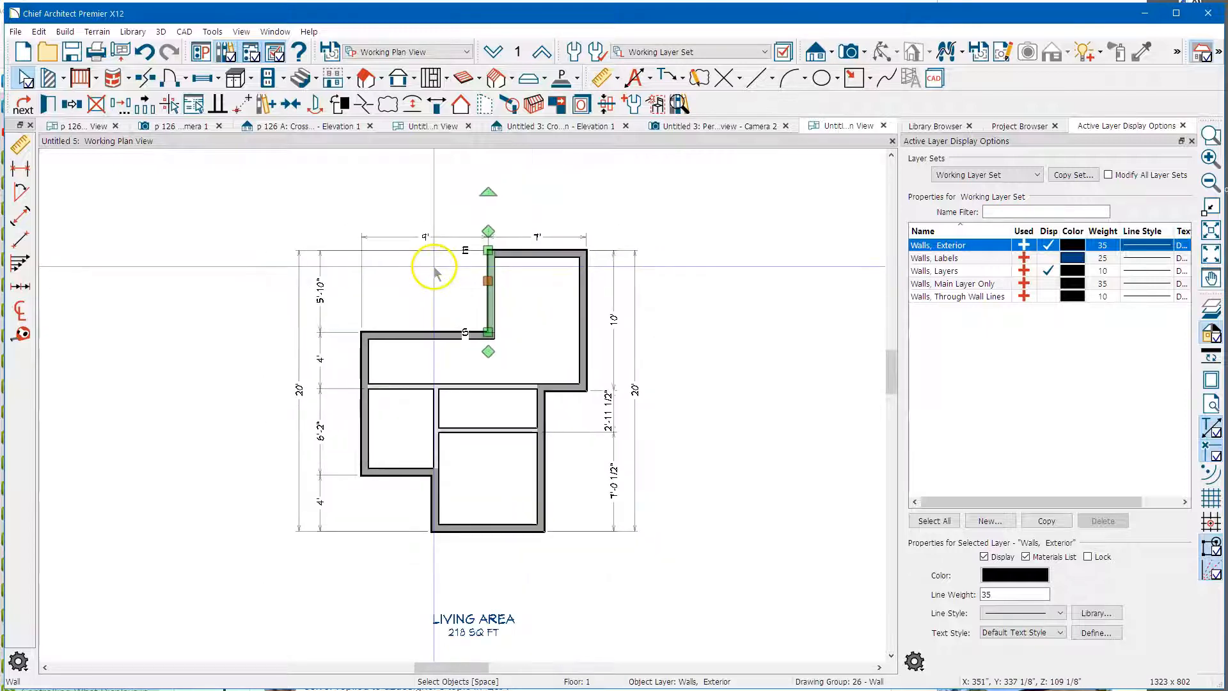
click(689, 299)
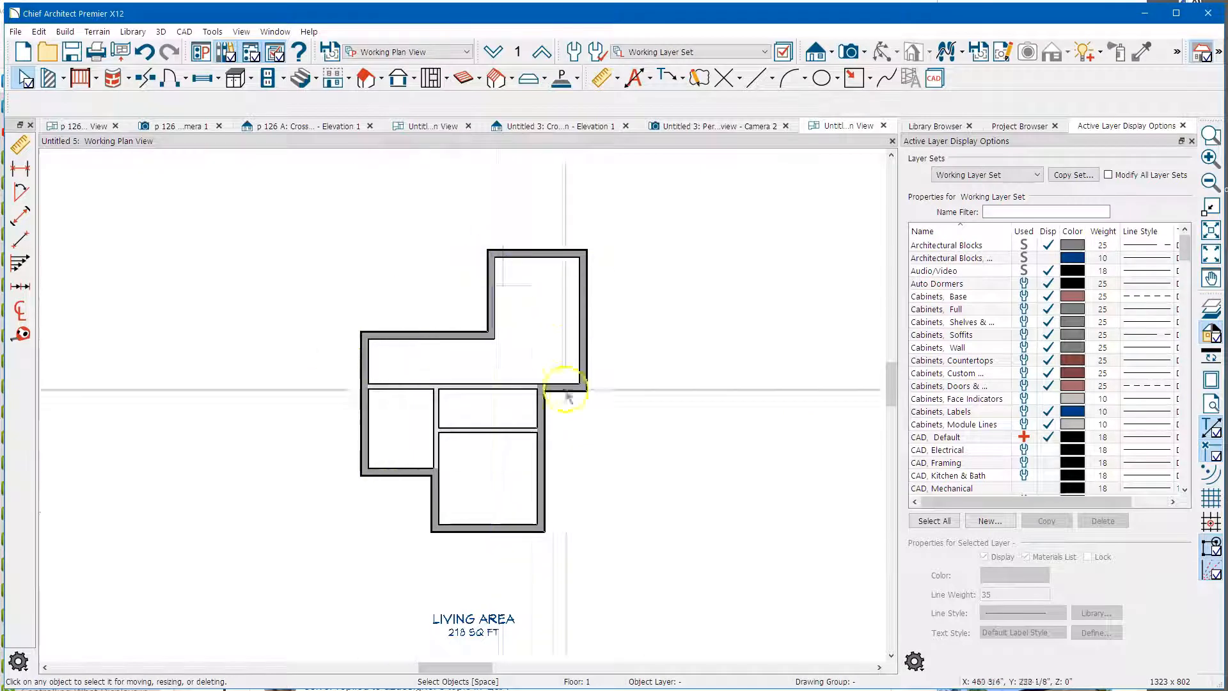
mouse_move(512, 454)
middle_down()
mouse_move(541, 427)
mouse_move(525, 436)
middle_up()
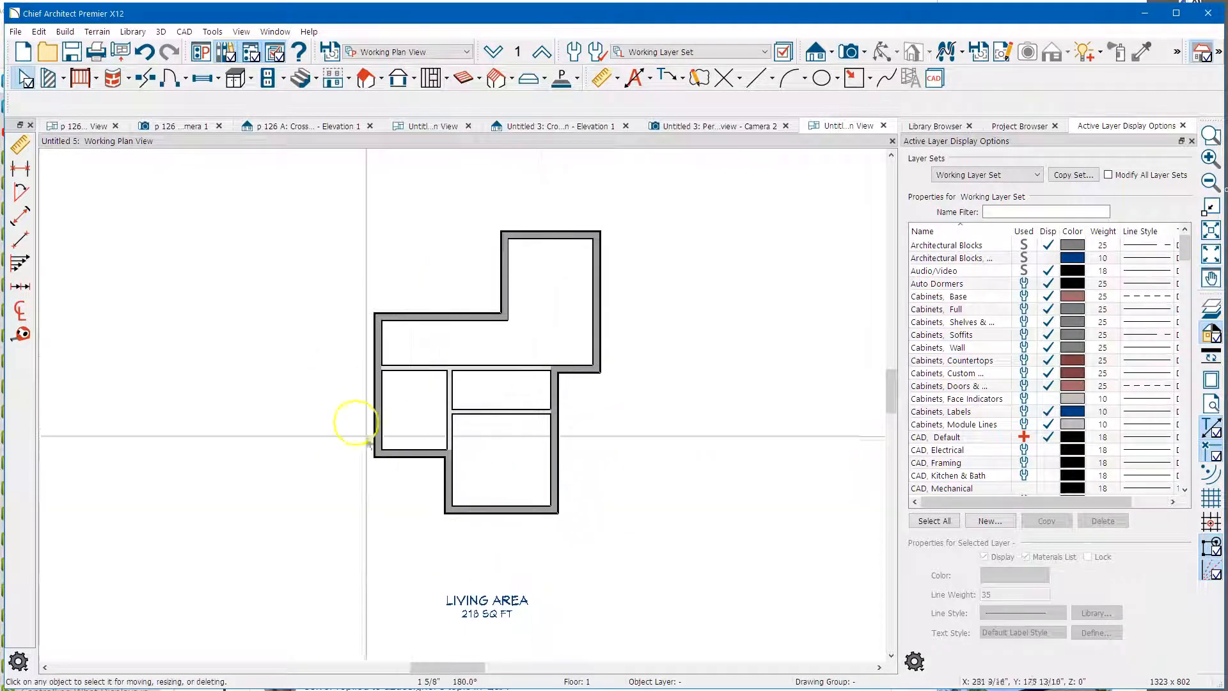
click(429, 320)
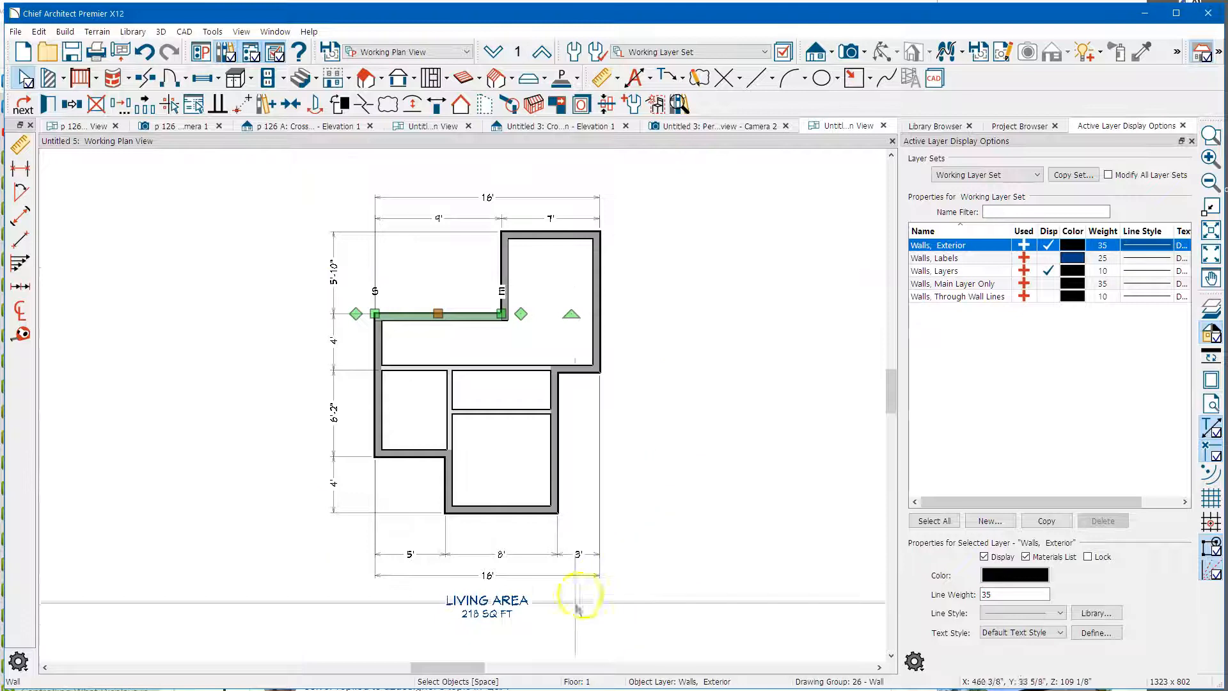
click(290, 370)
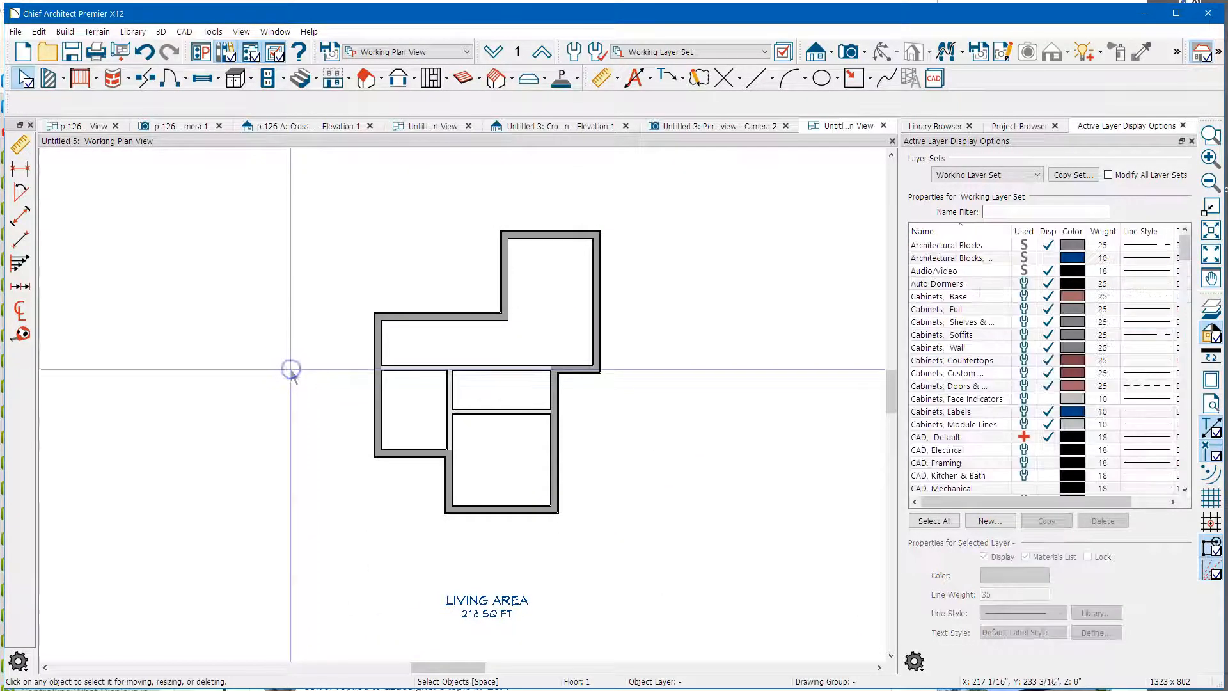
- Delete the automatic dimensions on all floors and check which dimensions the upper-left horizontal exterior wall still shows when selected
click(449, 316)
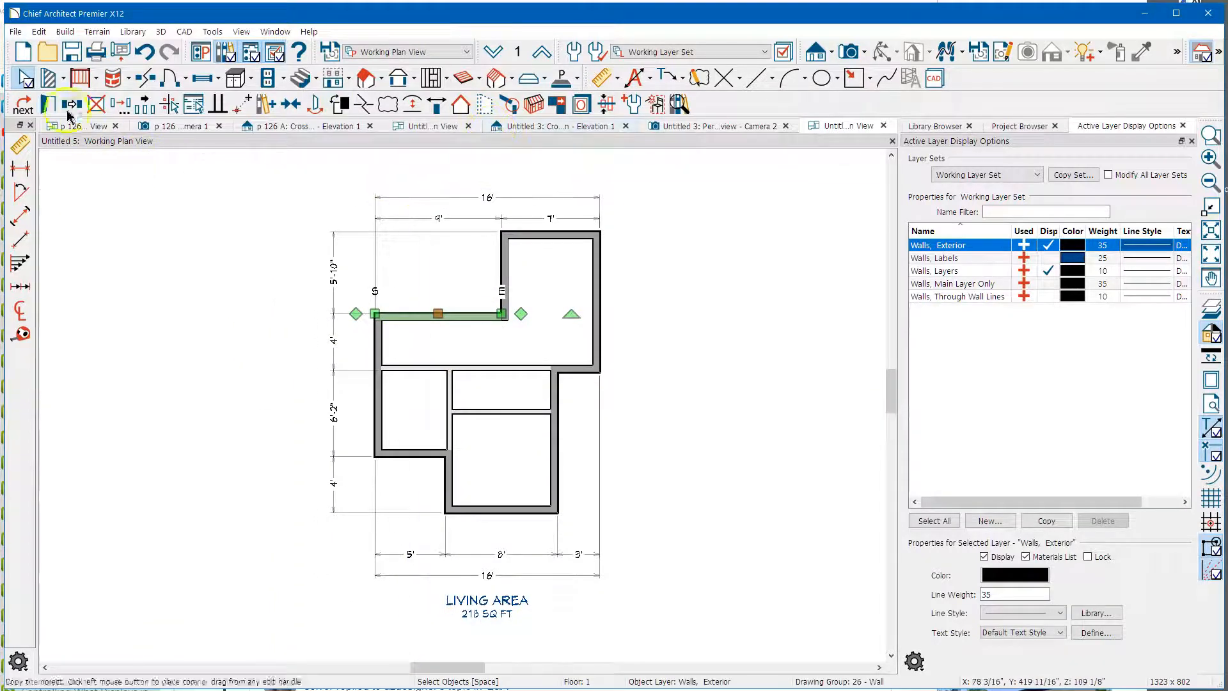
click(45, 32)
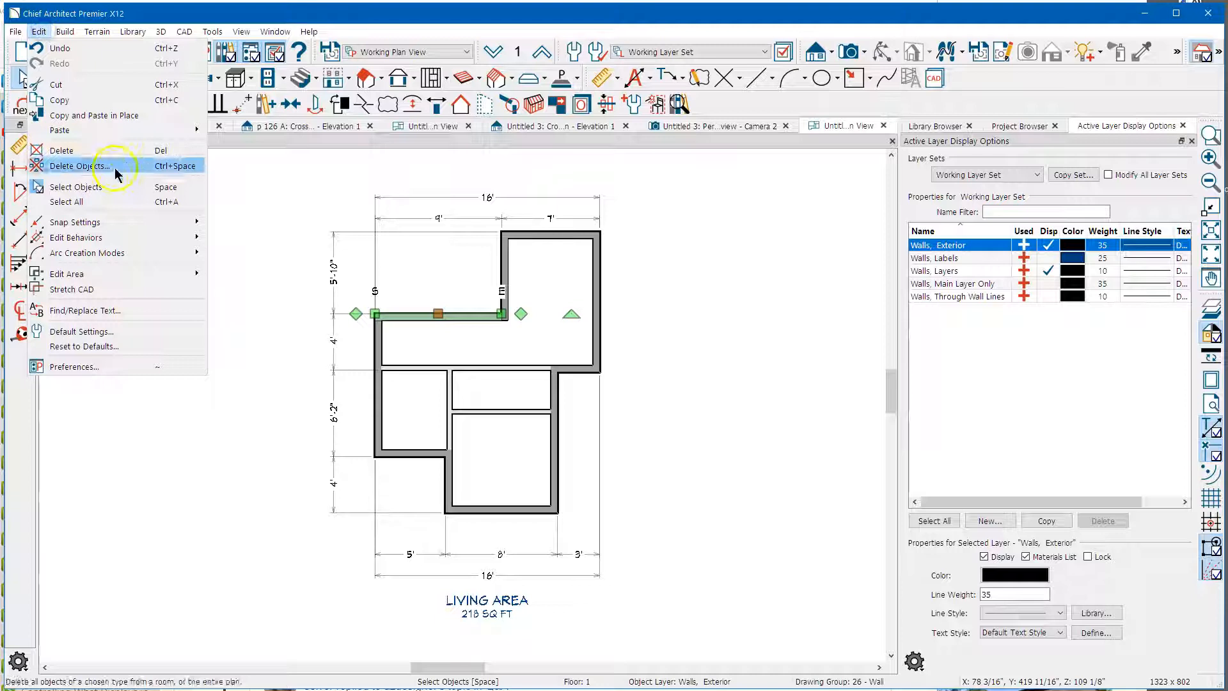
click(78, 165)
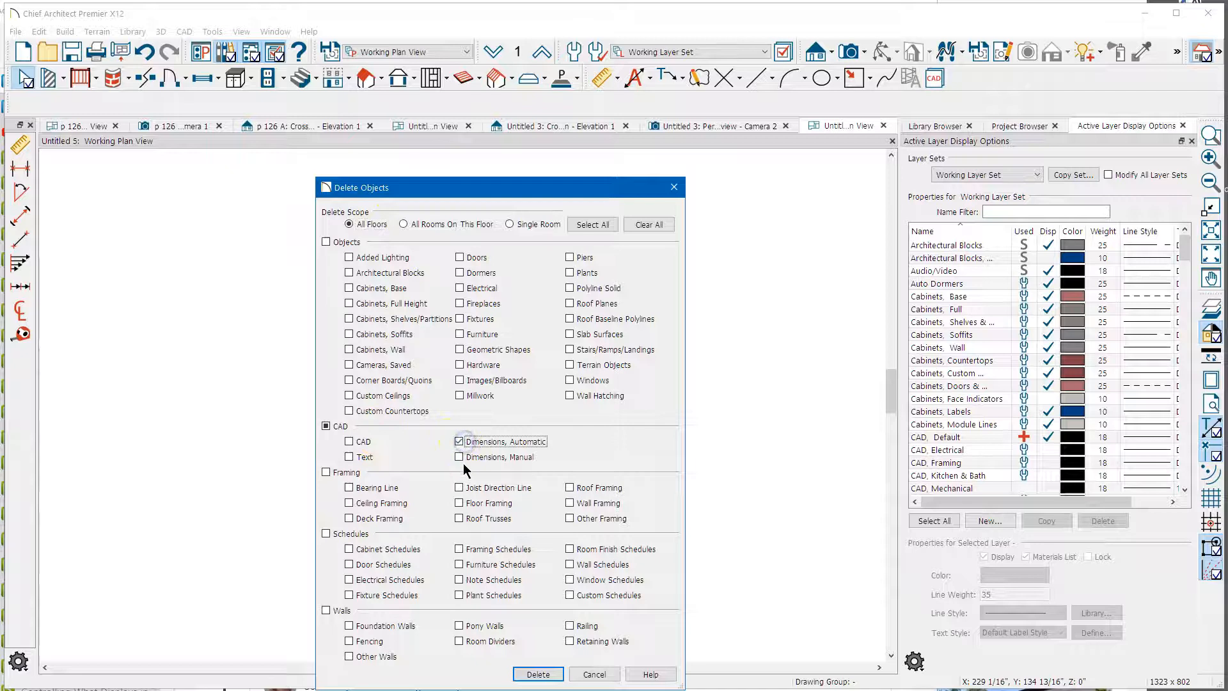
click(539, 675)
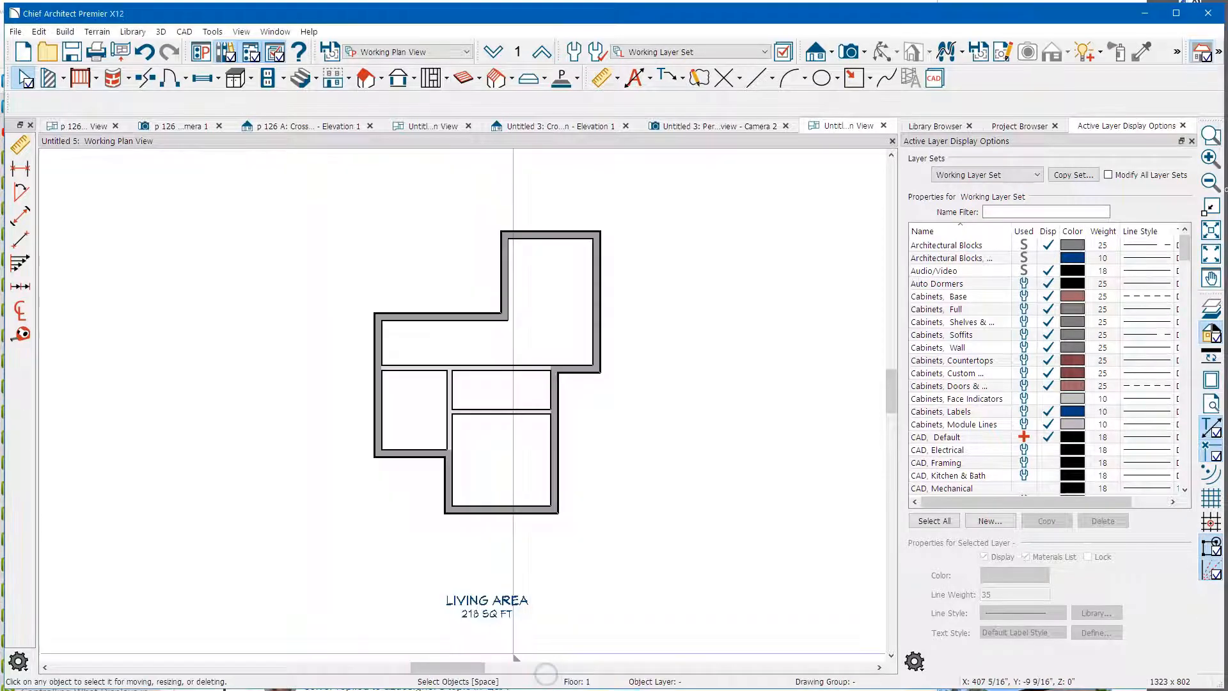
click(459, 318)
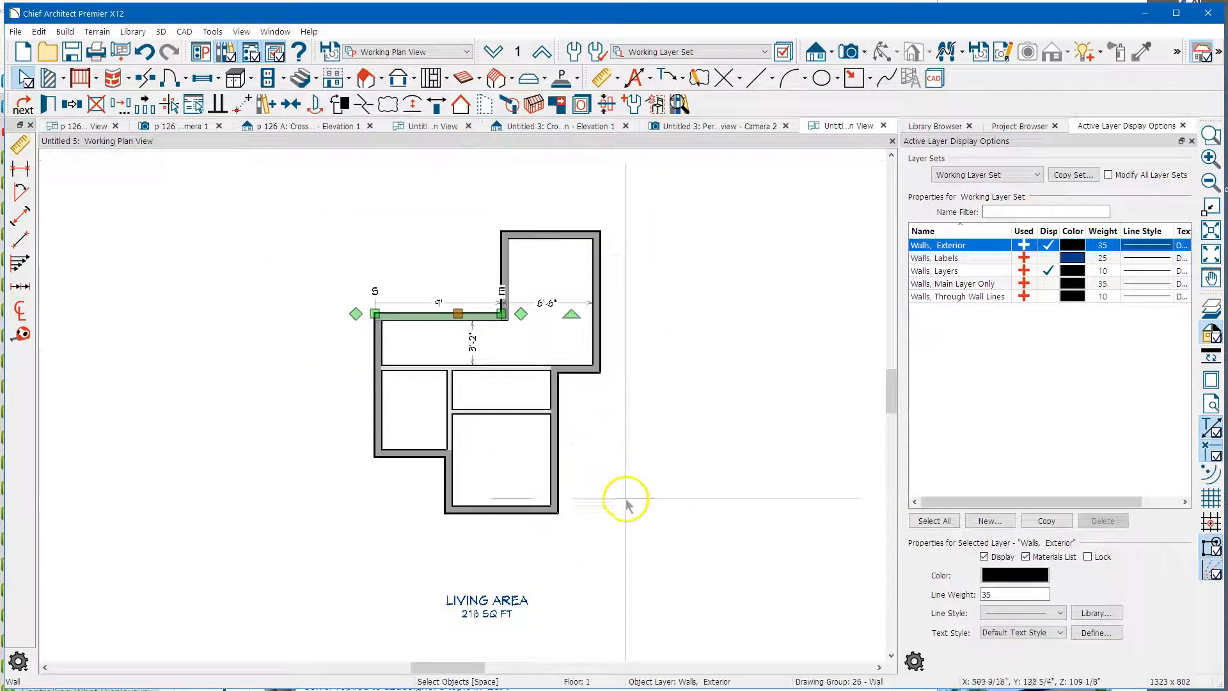
click(455, 265)
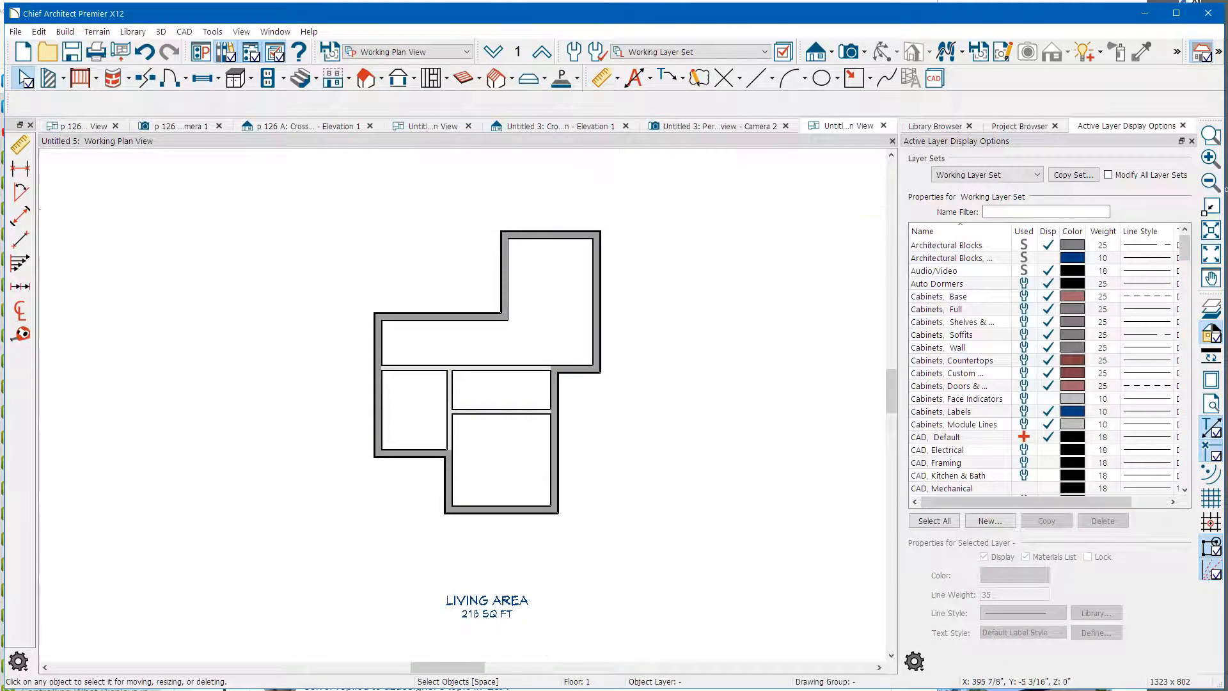